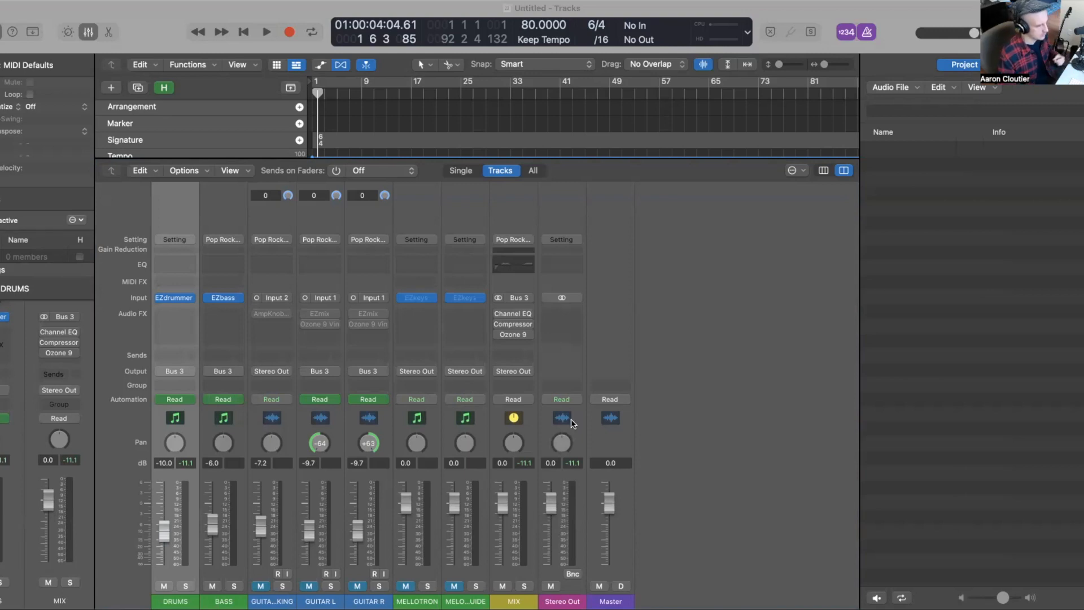
Step: Move the playhead back to the project start and change the project time signature to 4/4
{"action": "left_click", "coordinate": [715, 265]}
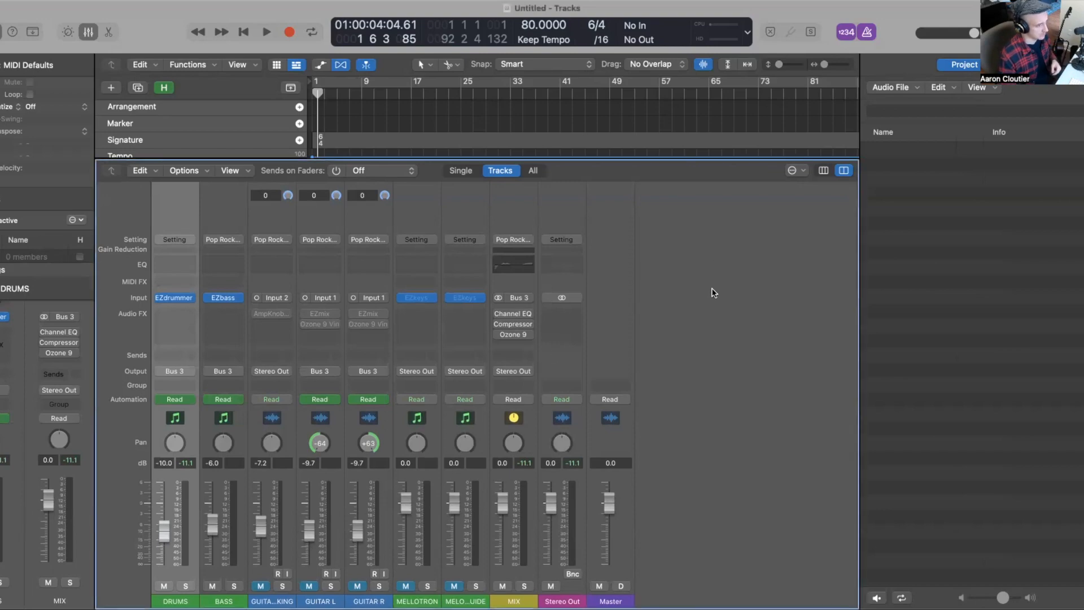
{"action": "key", "text": "Return"}
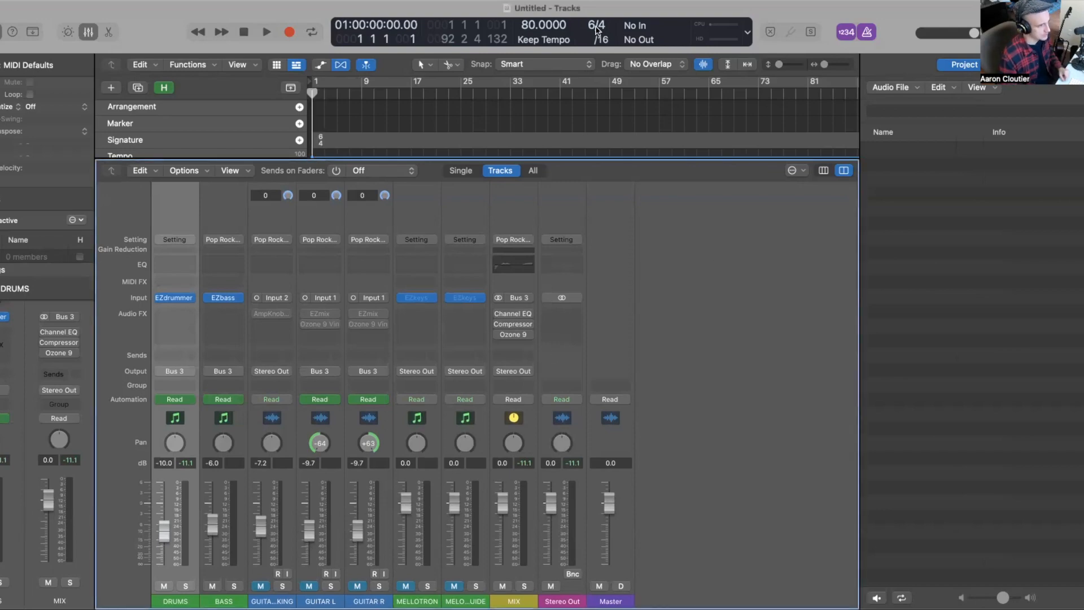
{"action": "left_click", "coordinate": [596, 27]}
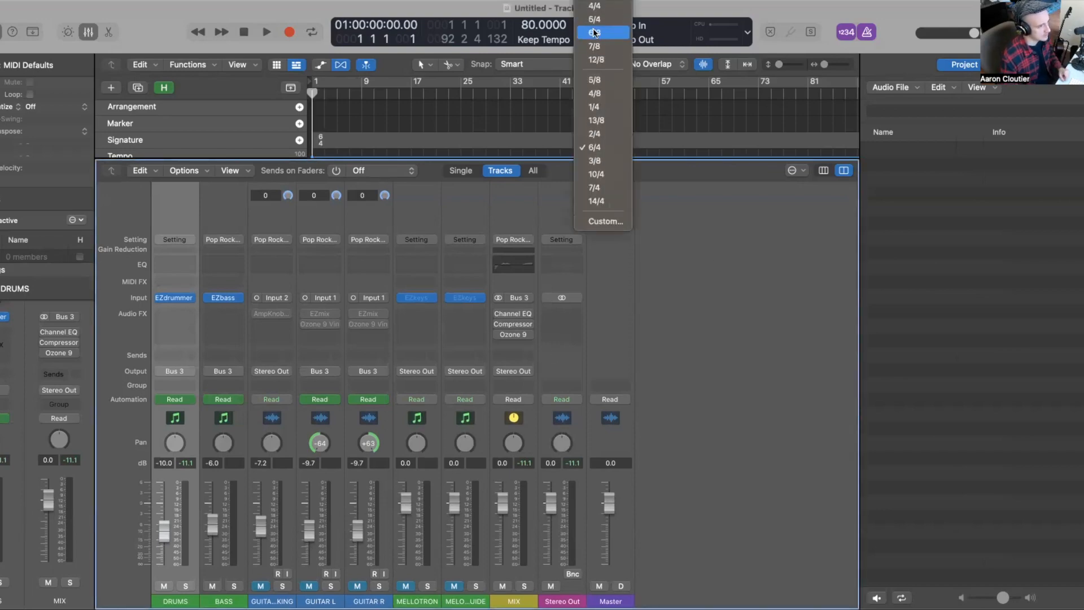
{"action": "left_click", "coordinate": [595, 5]}
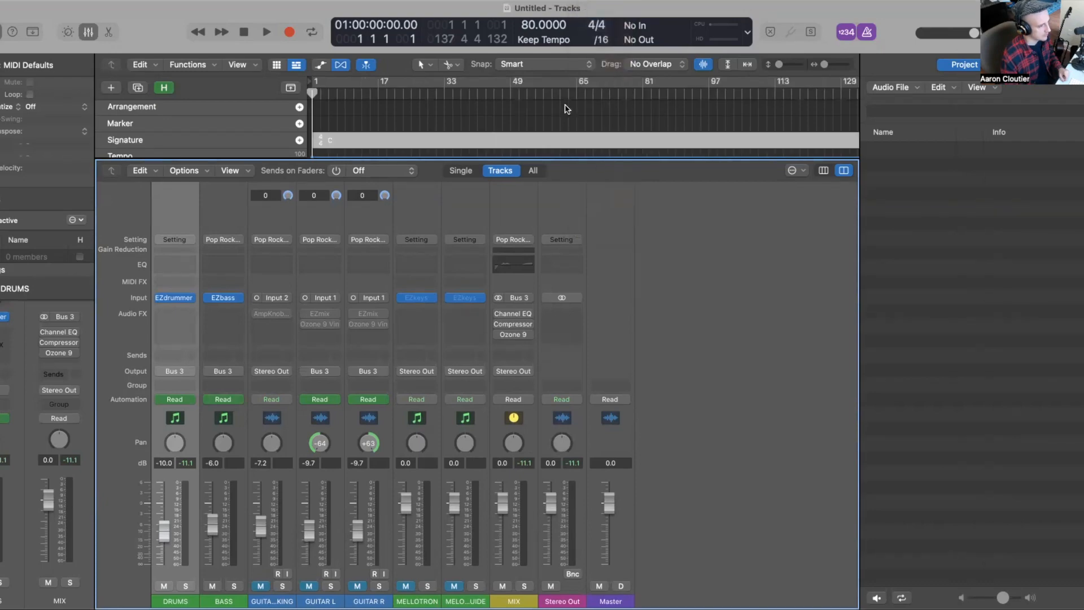
Step: Raise the project tempo to 114 bpm while auditioning playback, then stop playback
{"action": "key", "text": "space"}
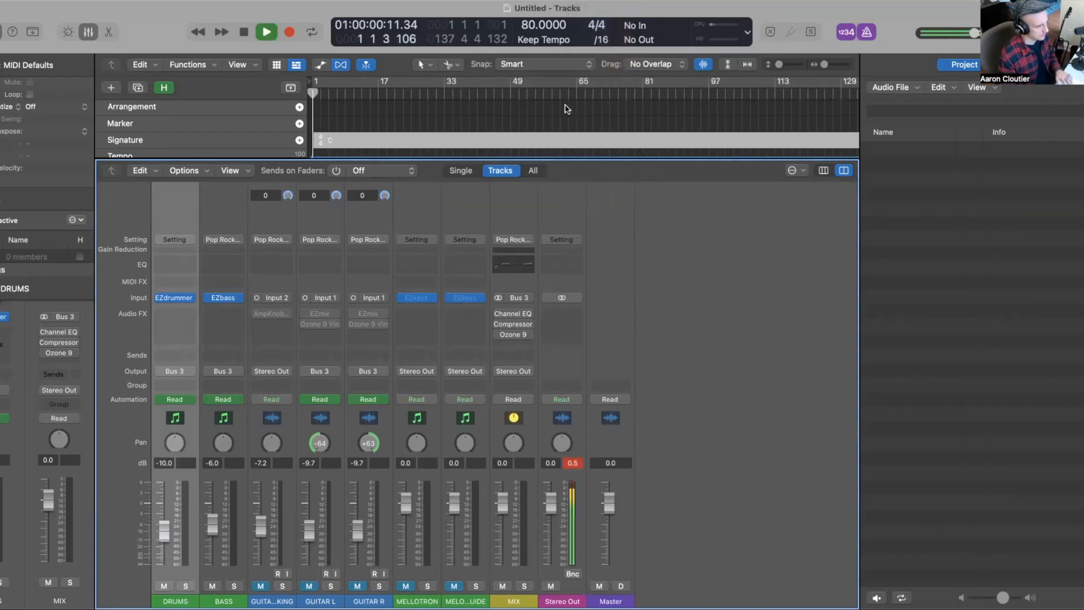
{"action": "key", "text": "space"}
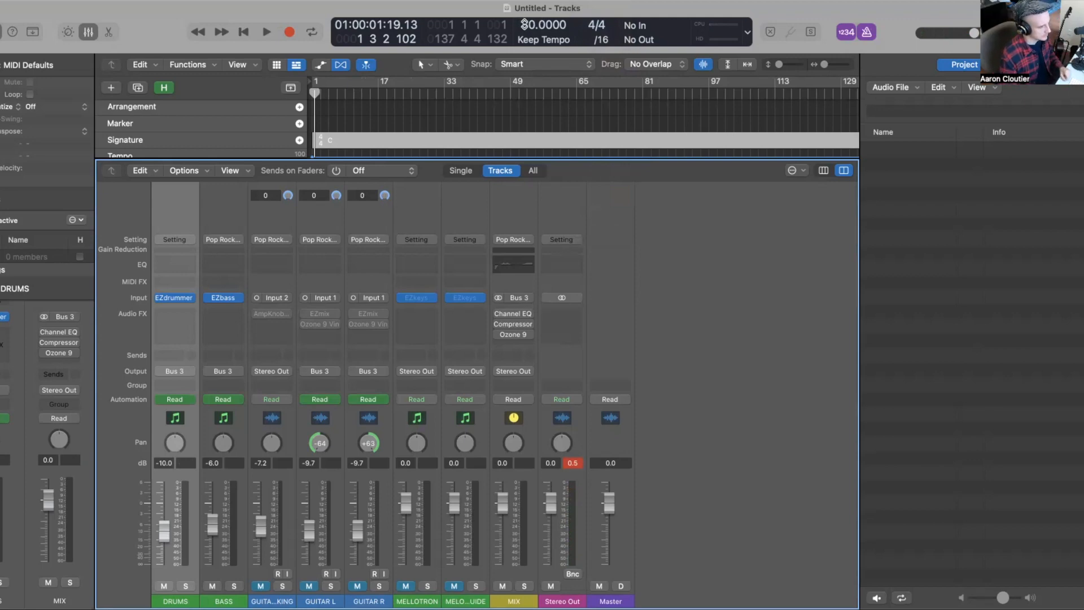
{"action": "left_click_drag", "start_coordinate": [525, 23], "coordinate": [525, 6]}
{"action": "key", "text": "space"}
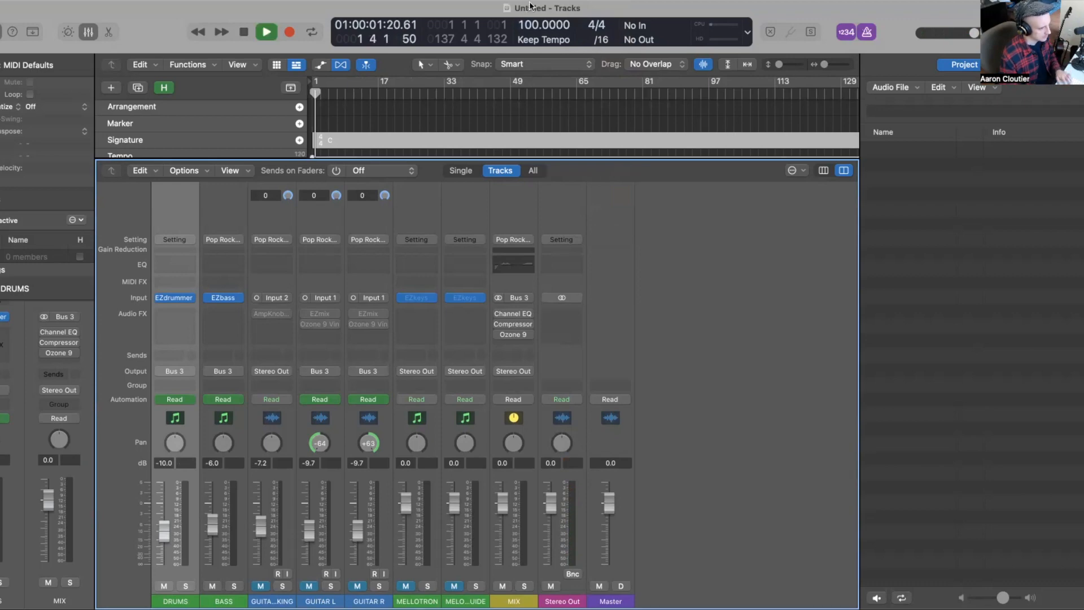
{"action": "left_click_drag", "start_coordinate": [534, 25], "coordinate": [534, 15]}
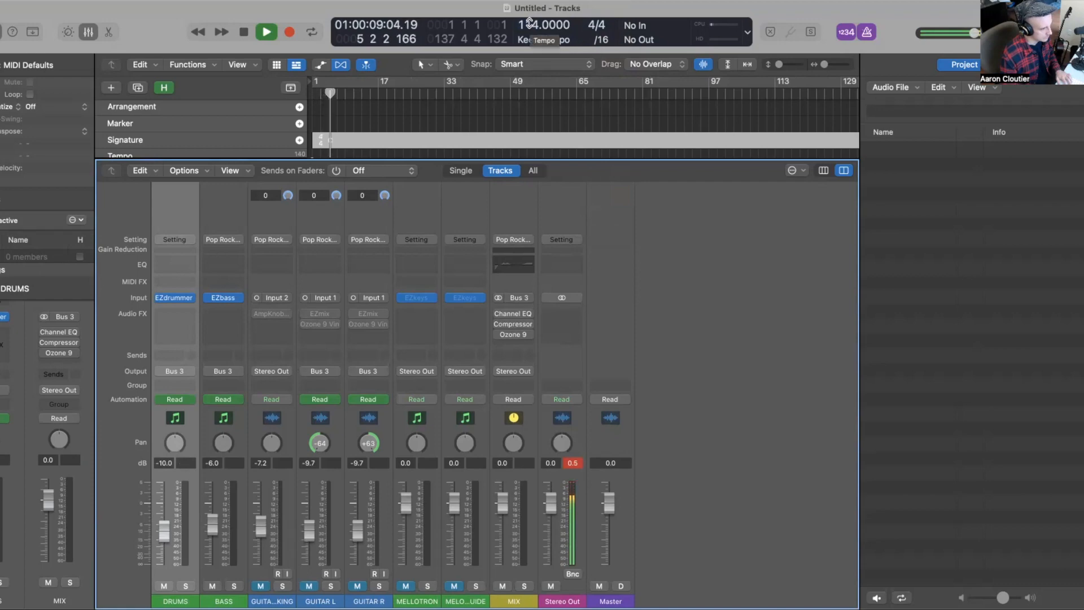
{"action": "key", "text": "space"}
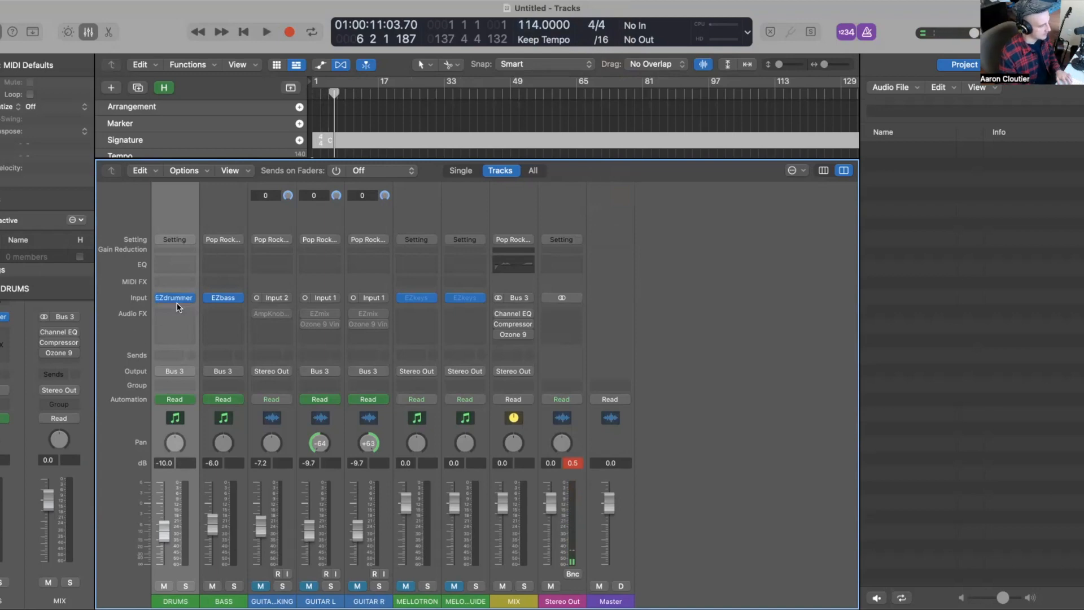
Step: Open the EZdrummer 3 instrument plug-in on the DRUMS channel
{"action": "key", "text": "x"}
{"action": "key", "text": "x"}
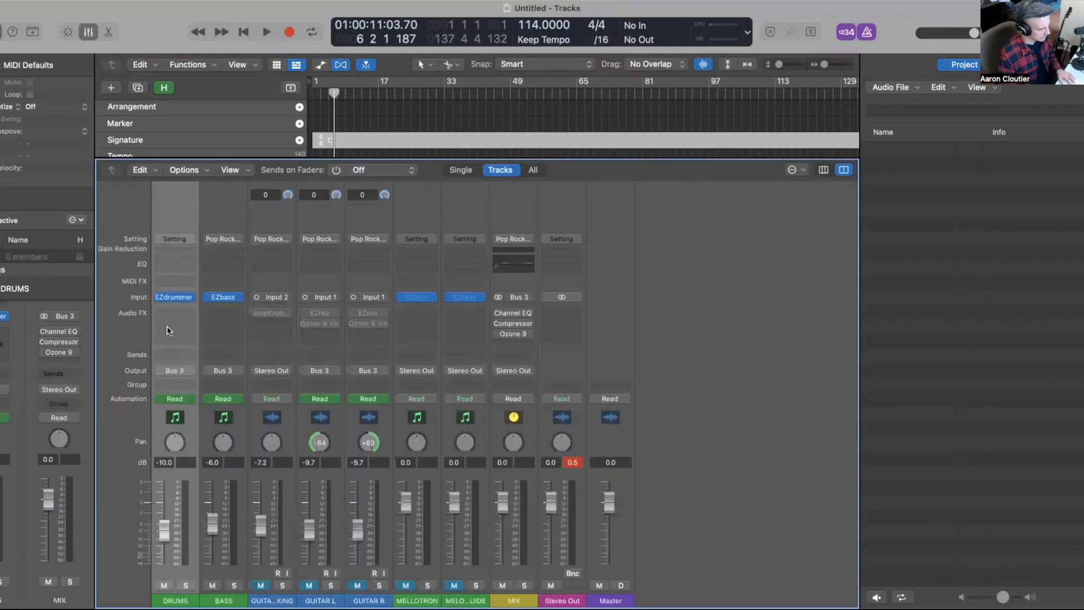
{"action": "left_click", "coordinate": [180, 297]}
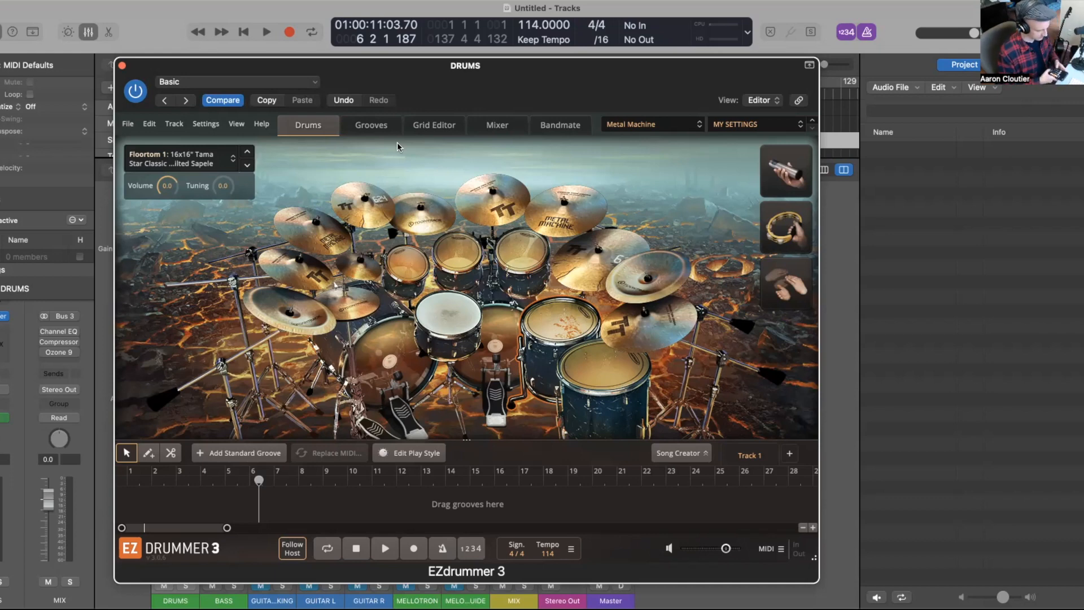
Step: Set the project tempo to 57 bpm, then nudge it up to 62 bpm while auditioning playback
{"action": "left_click", "coordinate": [531, 24]}
{"action": "double_click", "coordinate": [532, 24]}
{"action": "type", "text": "57"}
{"action": "key", "text": "Return"}
{"action": "key", "text": "space"}
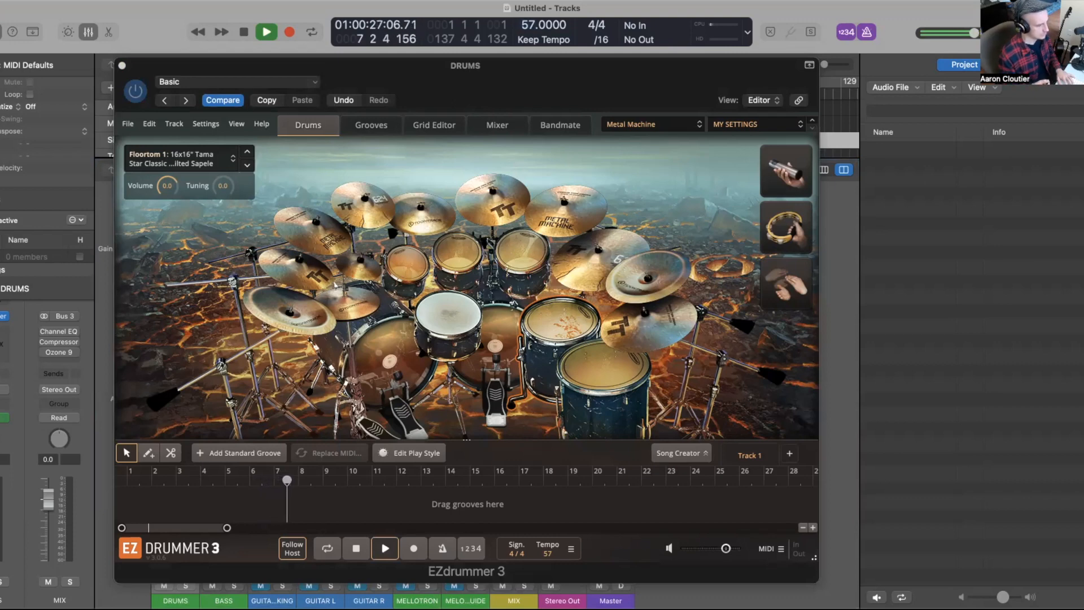
{"action": "key", "text": "space"}
{"action": "left_click_drag", "start_coordinate": [531, 27], "coordinate": [530, 19]}
{"action": "key", "text": "space"}
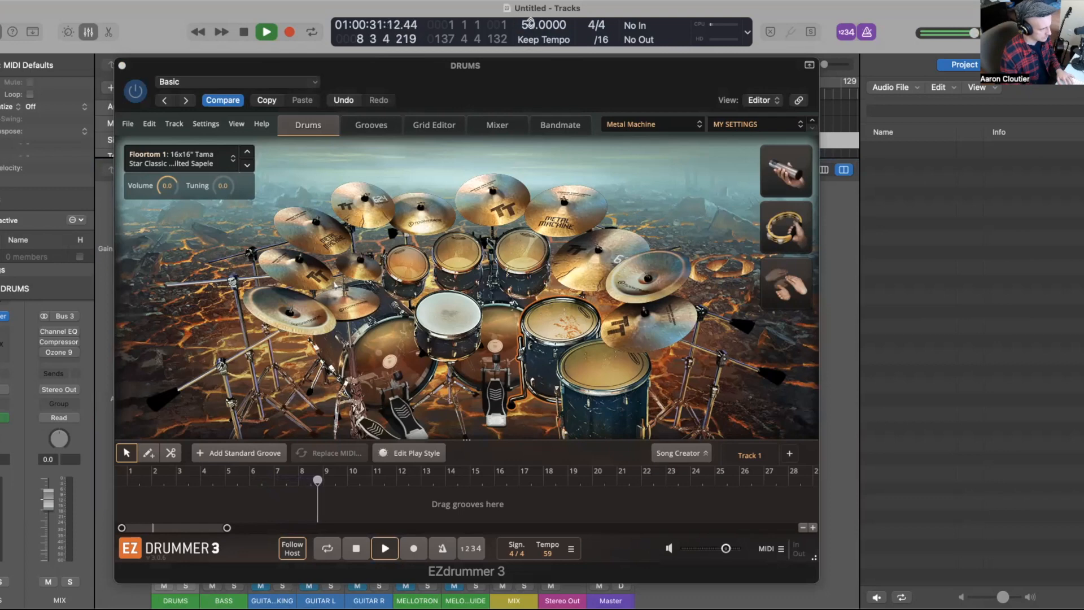
{"action": "left_click_drag", "start_coordinate": [531, 21], "coordinate": [532, 21]}
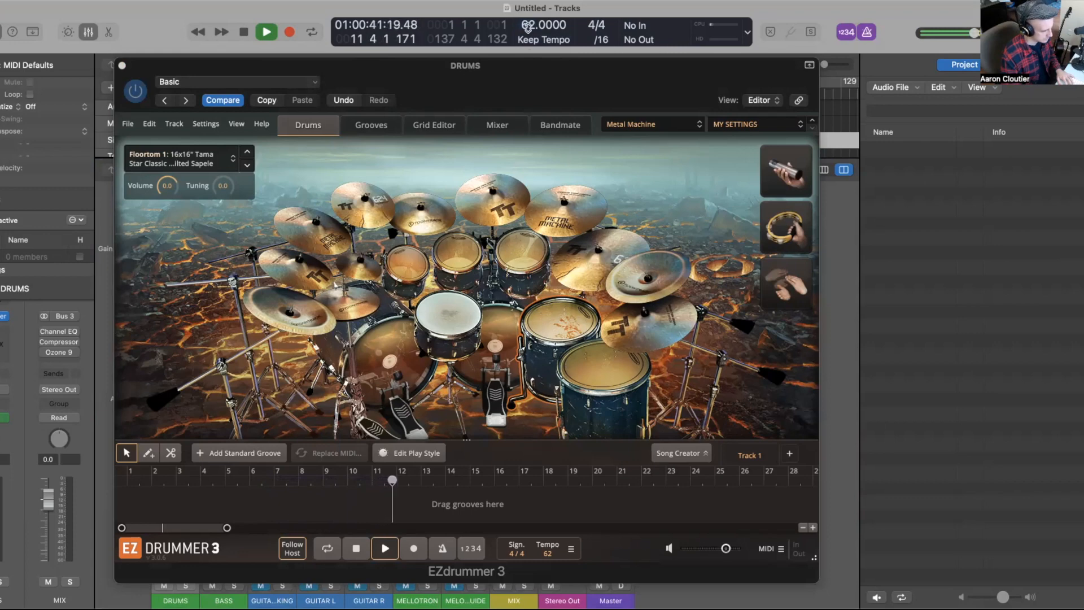
{"action": "key", "text": "space"}
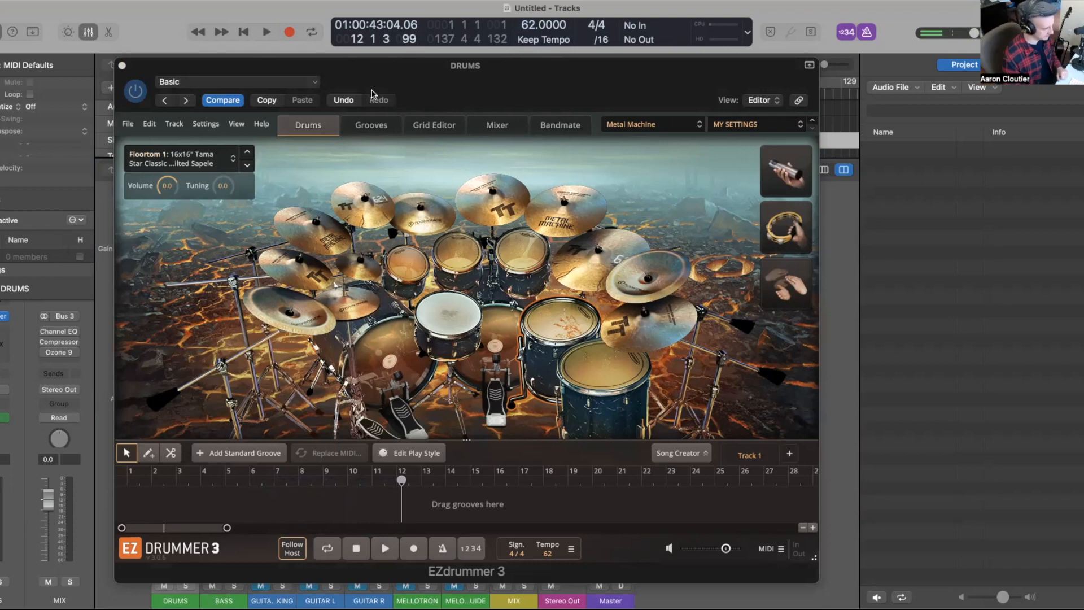
Step: Open the groove browser and filter grooves by 4/4 signature and Hi-Hat Closed power hand
{"action": "left_click", "coordinate": [361, 127]}
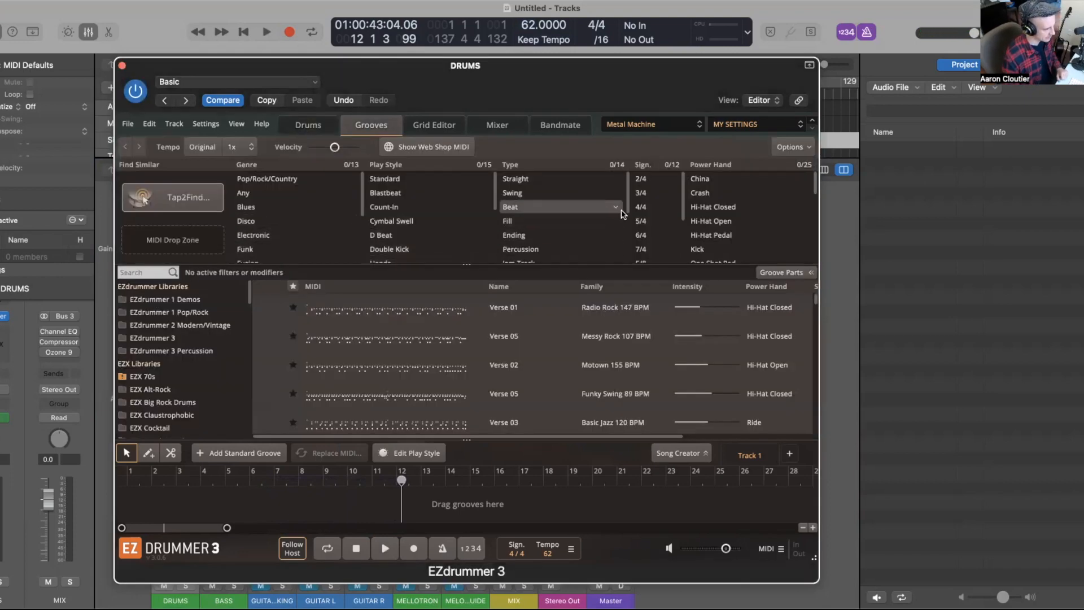
{"action": "left_click", "coordinate": [641, 207]}
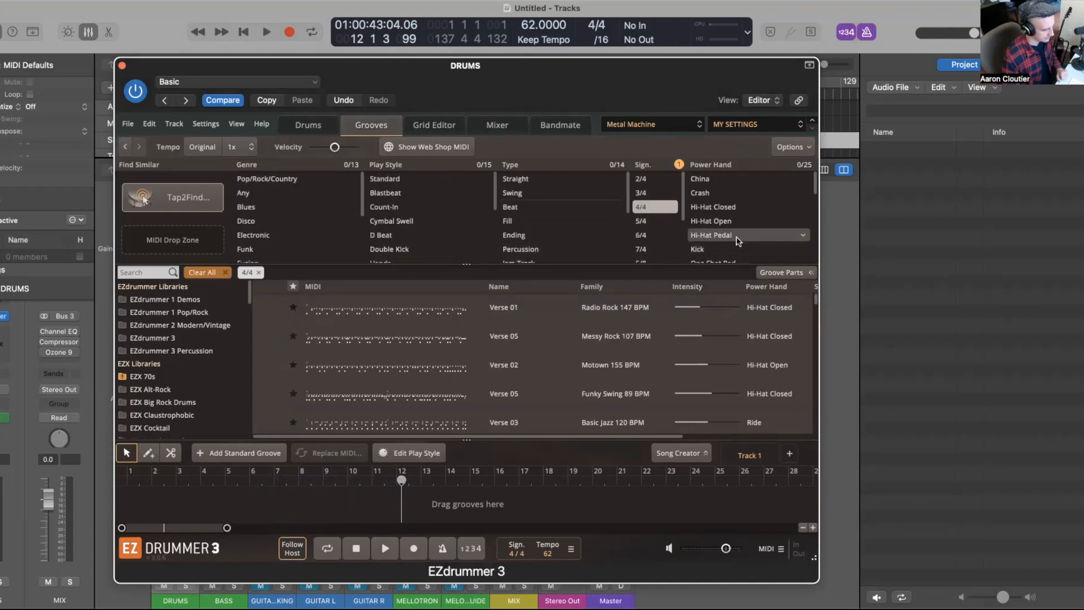
{"action": "left_click", "coordinate": [713, 207]}
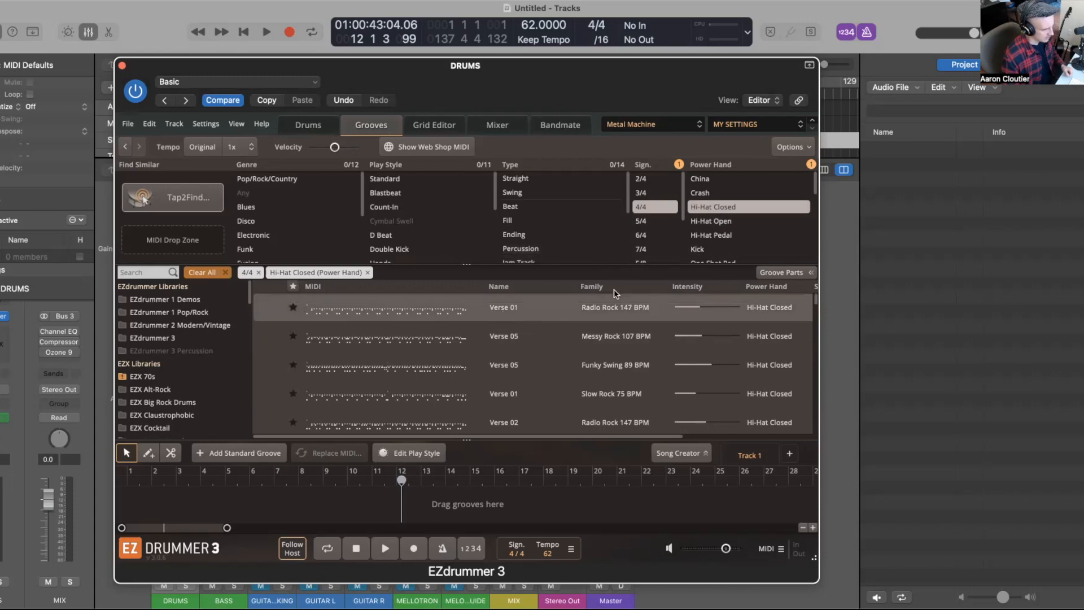
Step: Sort the filtered groove list by tempo
{"action": "scroll", "coordinate": [609, 299], "scroll_direction": "right", "scroll_amount": 5}
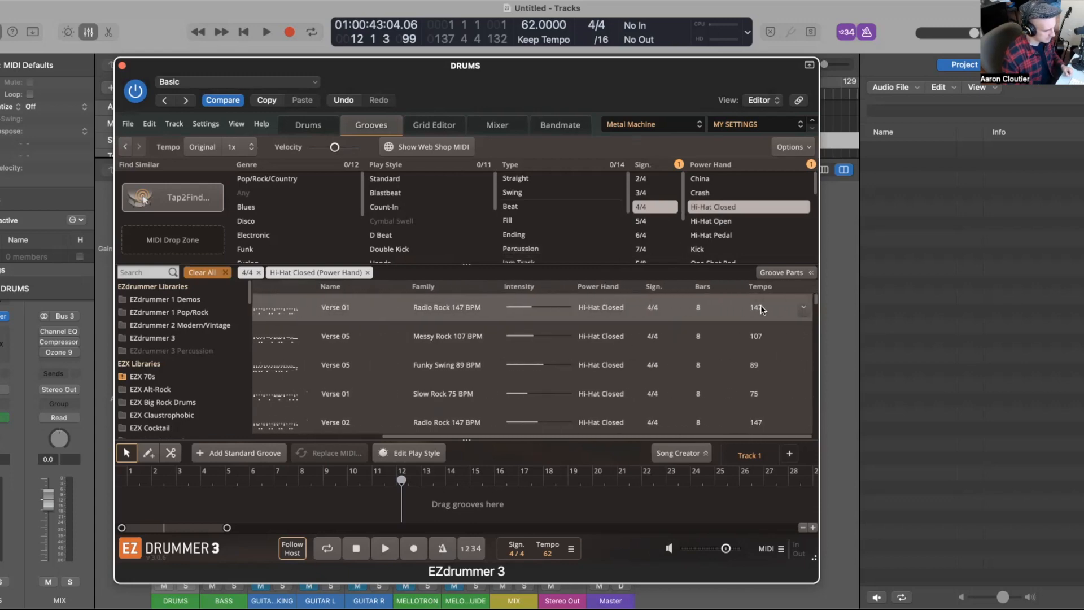
{"action": "left_click", "coordinate": [756, 287]}
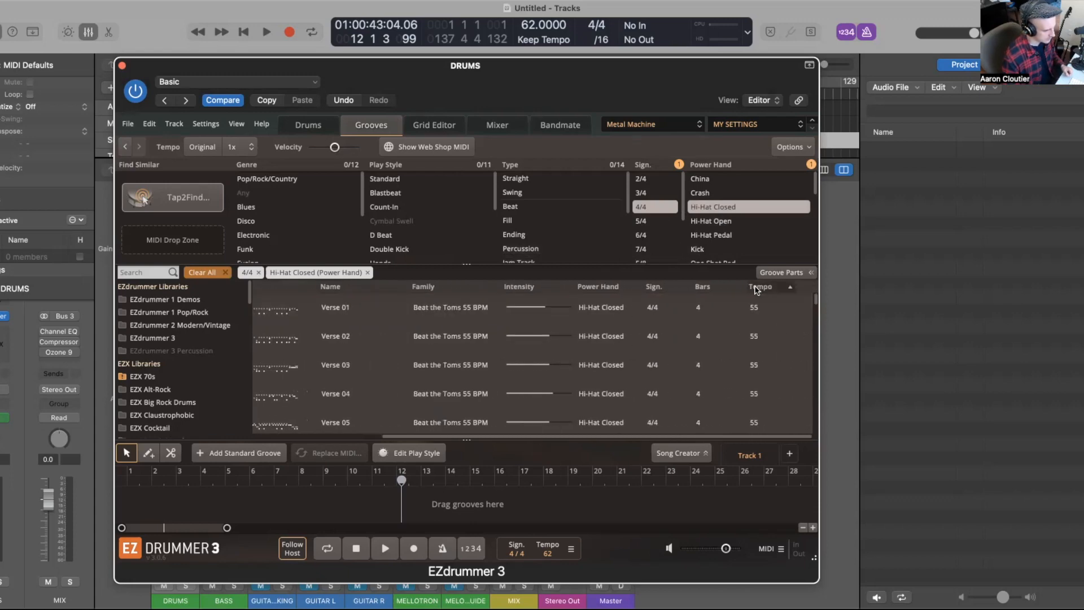
{"action": "scroll", "coordinate": [407, 319], "scroll_direction": "left", "scroll_amount": 5}
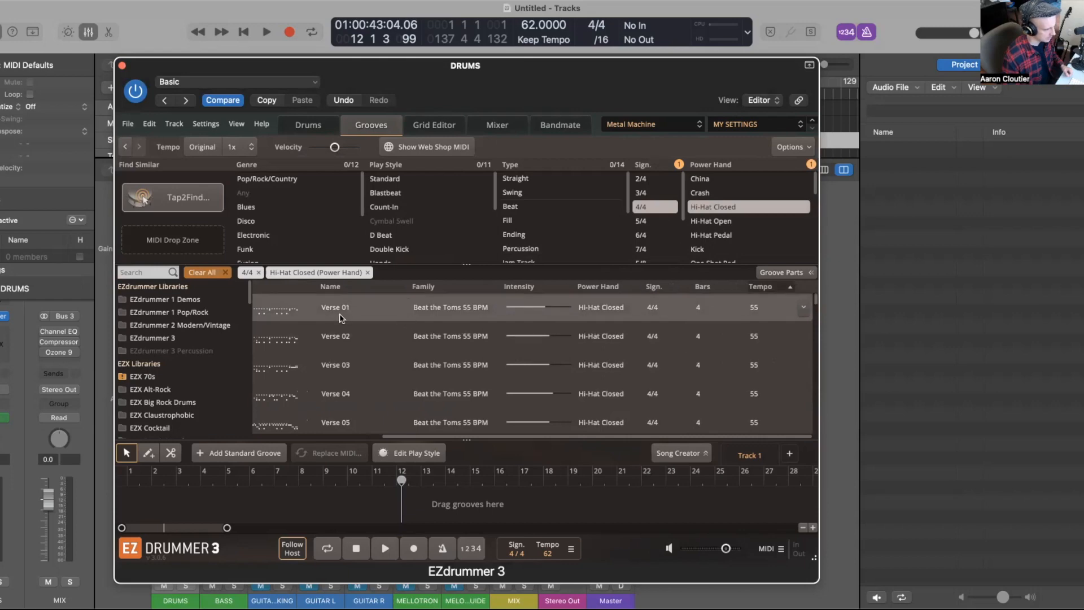
Step: Preview the Beat the Toms 55 BPM Verse 01 groove, then scroll down and preview Diva Ballad 57 BPM Verse 05
{"action": "left_click", "coordinate": [269, 307]}
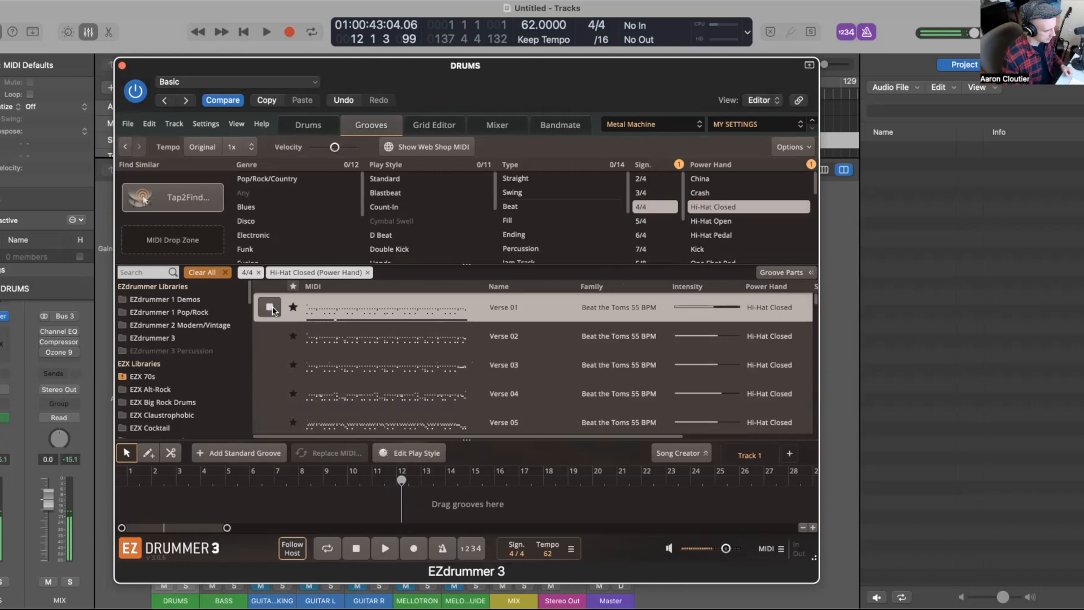
{"action": "left_click", "coordinate": [271, 307]}
{"action": "scroll", "coordinate": [452, 339], "scroll_direction": "right", "scroll_amount": 3}
{"action": "scroll", "coordinate": [452, 339], "scroll_direction": "down", "scroll_amount": 10}
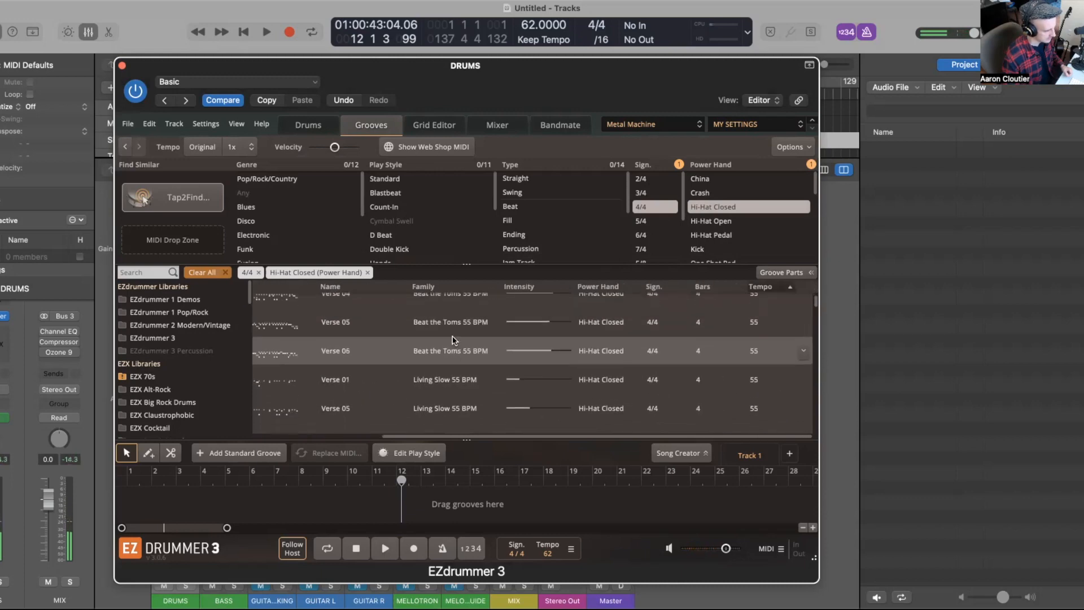
{"action": "scroll", "coordinate": [452, 340], "scroll_direction": "down", "scroll_amount": 15}
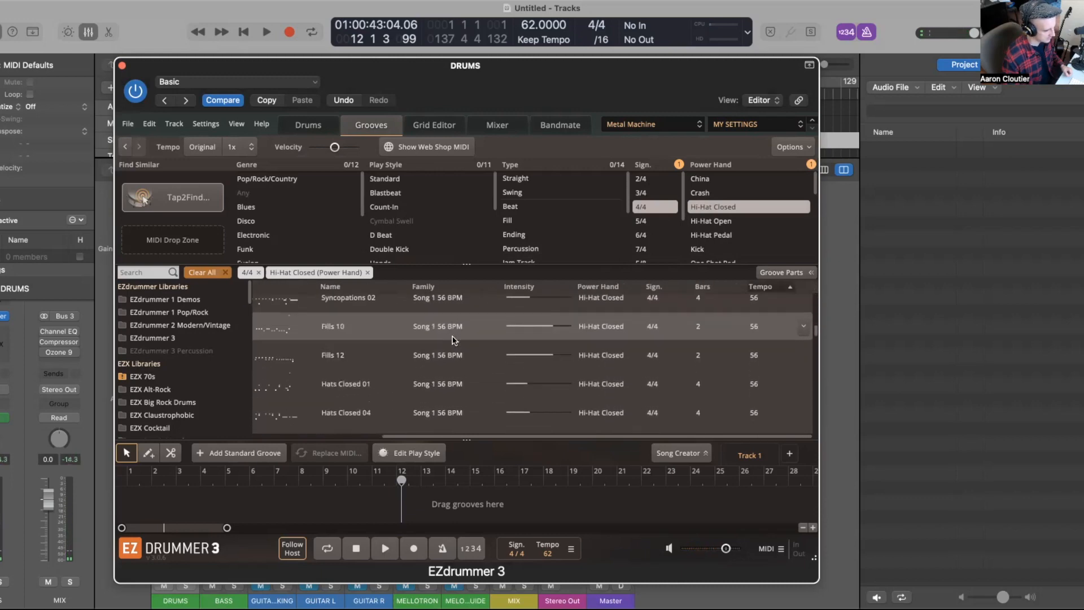
{"action": "scroll", "coordinate": [452, 339], "scroll_direction": "down", "scroll_amount": 3}
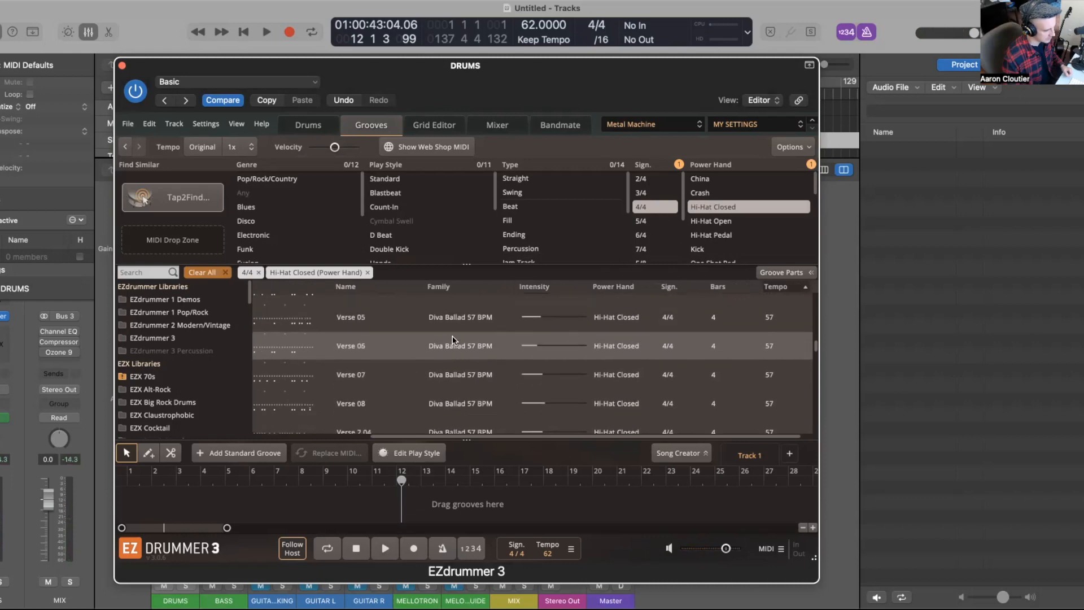
{"action": "scroll", "coordinate": [452, 340], "scroll_direction": "left", "scroll_amount": 3}
{"action": "left_click", "coordinate": [271, 327]}
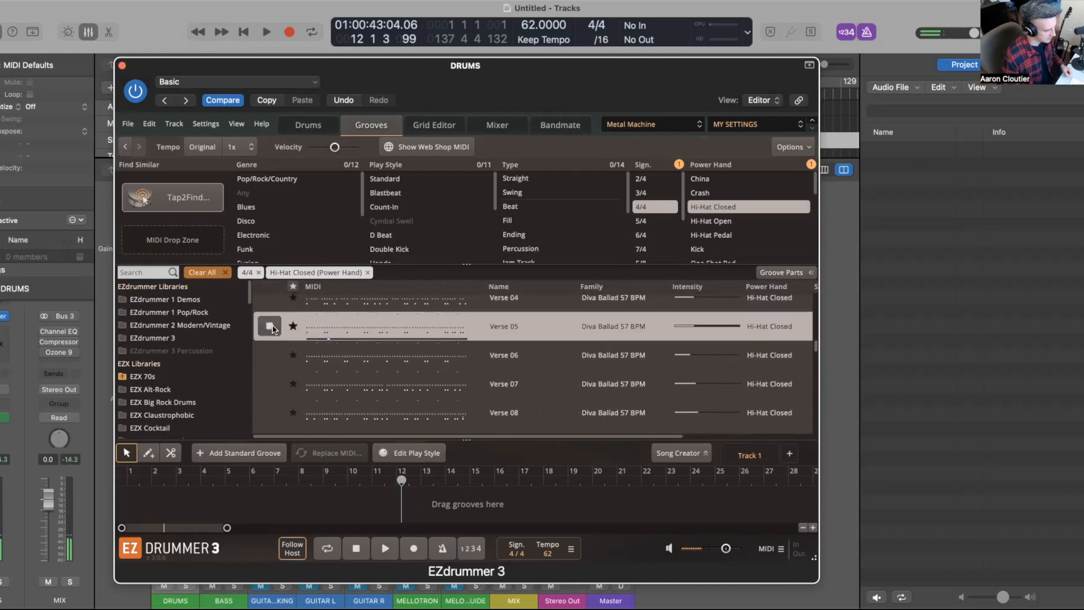
Step: Preview the Diva Ballad Verse 06, Verse 07, Verse 08 and Verse 2 04 grooves, then stop the preview
{"action": "scroll", "coordinate": [272, 328], "scroll_direction": "up", "scroll_amount": 1}
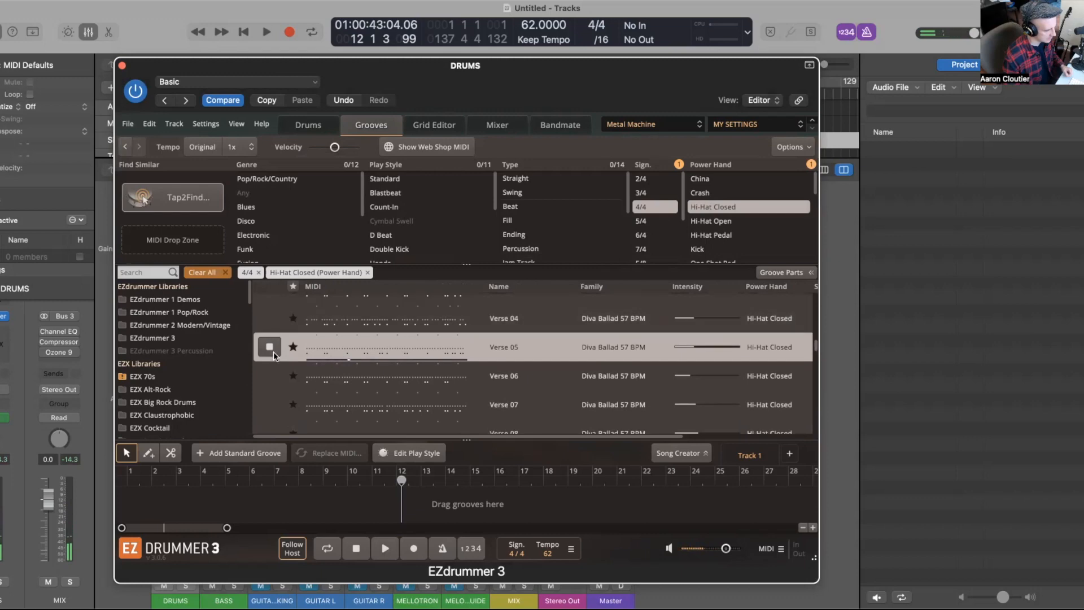
{"action": "scroll", "coordinate": [274, 354], "scroll_direction": "down", "scroll_amount": 1}
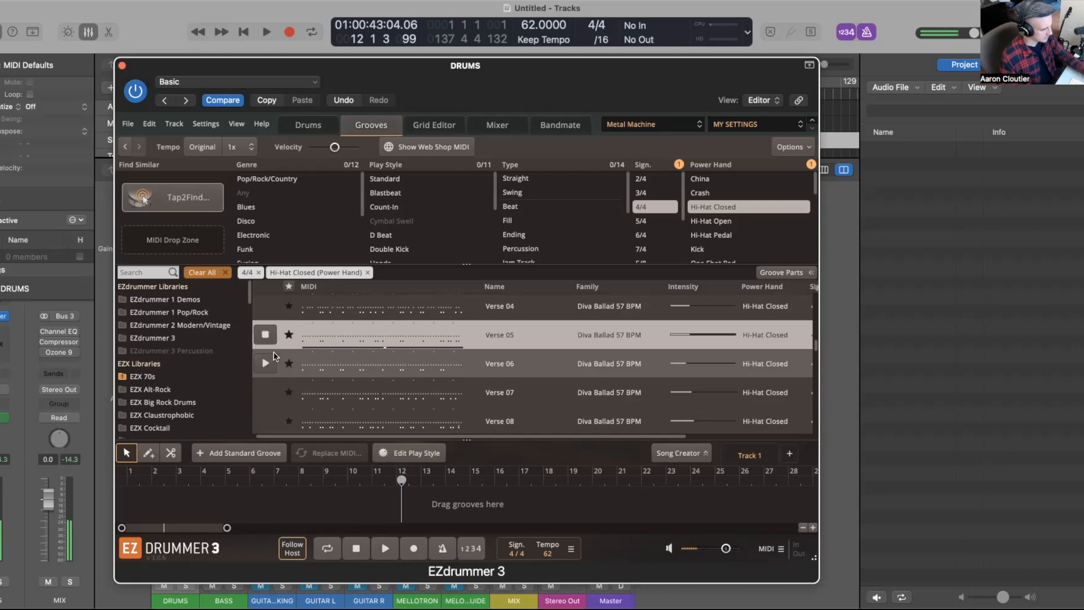
{"action": "left_click", "coordinate": [270, 364]}
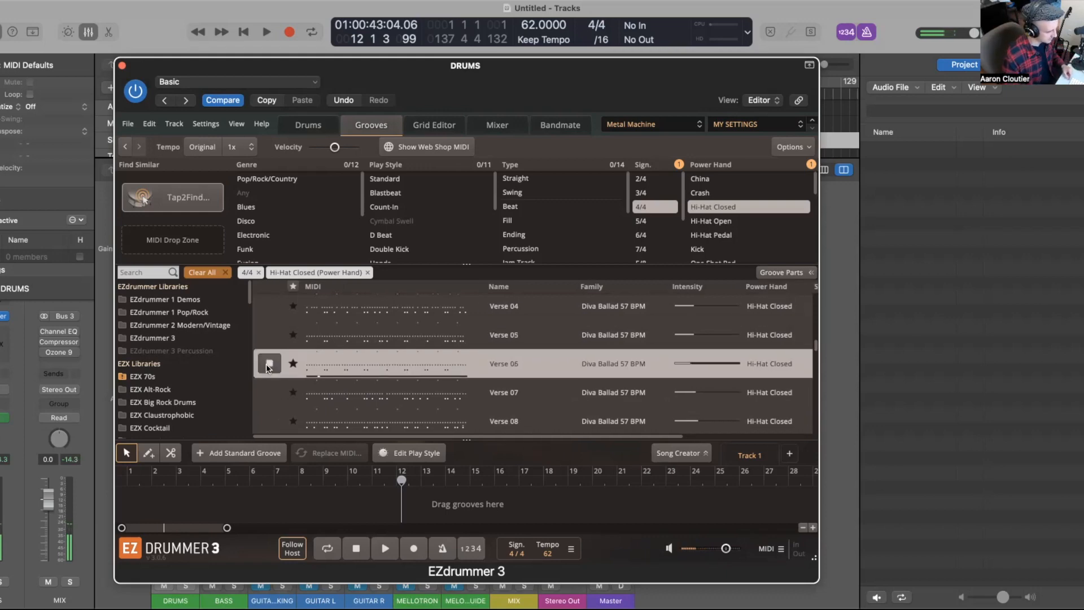
{"action": "left_click", "coordinate": [269, 394]}
{"action": "scroll", "coordinate": [267, 397], "scroll_direction": "down", "scroll_amount": 2}
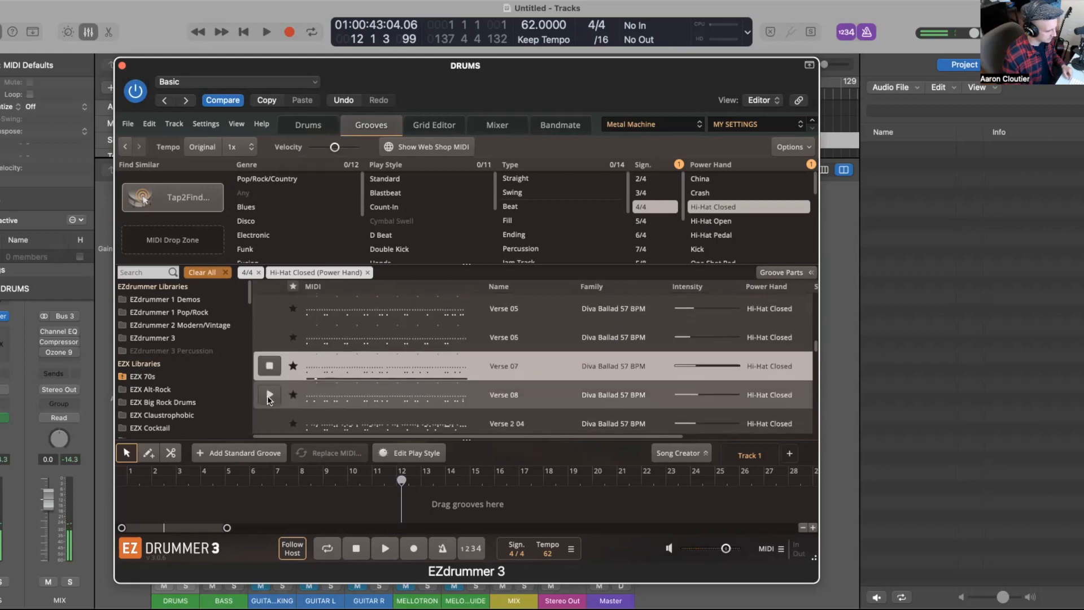
{"action": "left_click", "coordinate": [270, 378]}
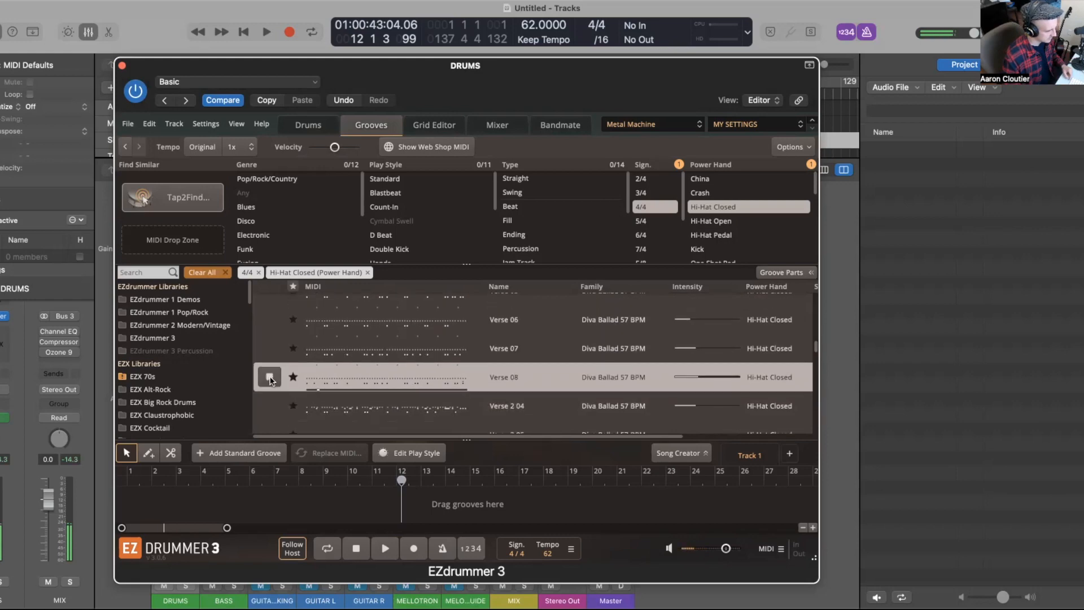
{"action": "left_click", "coordinate": [270, 405]}
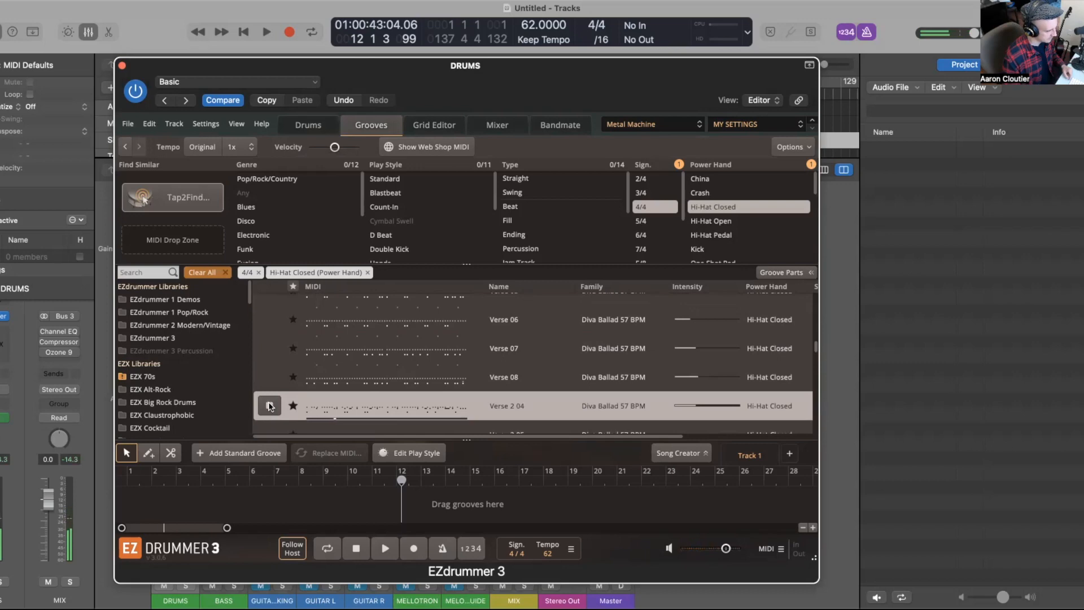
{"action": "left_click", "coordinate": [269, 406]}
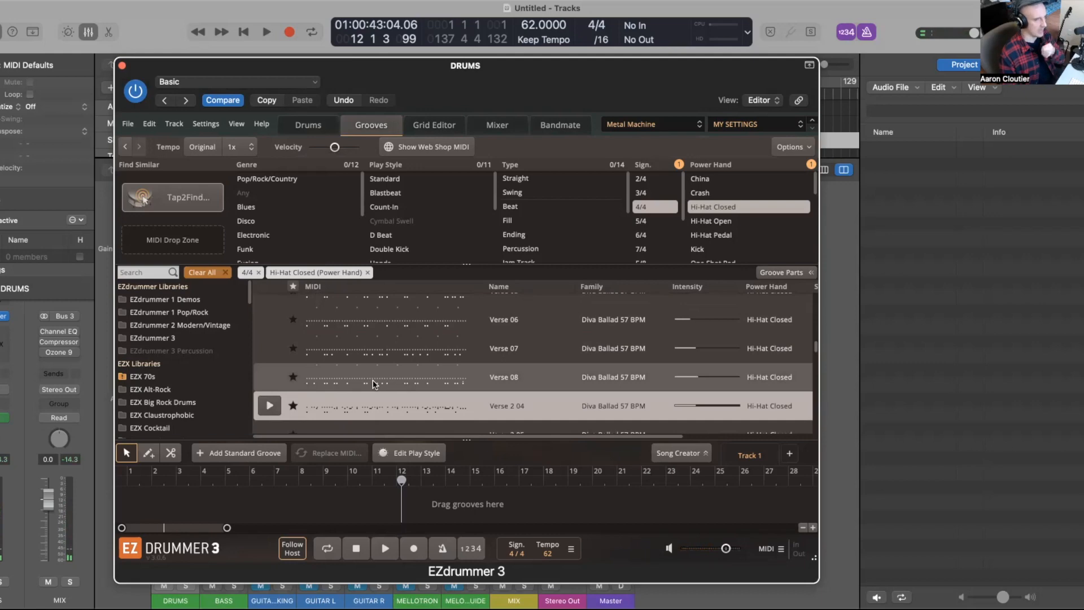
Step: Scroll further down the tempo-sorted groove list to look at faster grooves
{"action": "scroll", "coordinate": [400, 384], "scroll_direction": "down", "scroll_amount": 5}
{"action": "scroll", "coordinate": [400, 384], "scroll_direction": "right", "scroll_amount": 3}
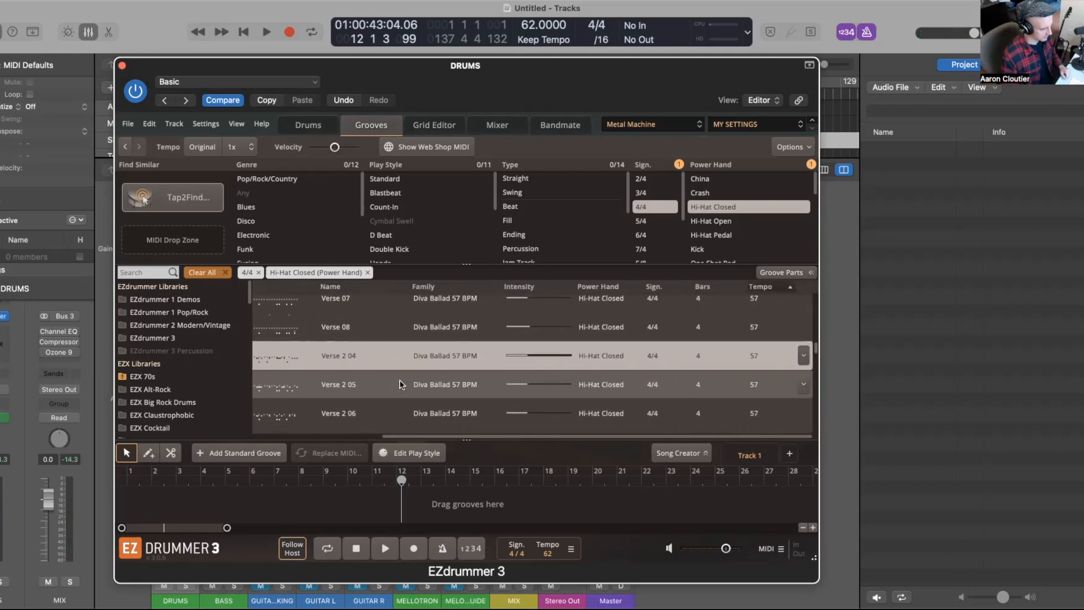
{"action": "scroll", "coordinate": [400, 383], "scroll_direction": "down", "scroll_amount": 4}
{"action": "scroll", "coordinate": [373, 387], "scroll_direction": "left", "scroll_amount": 3}
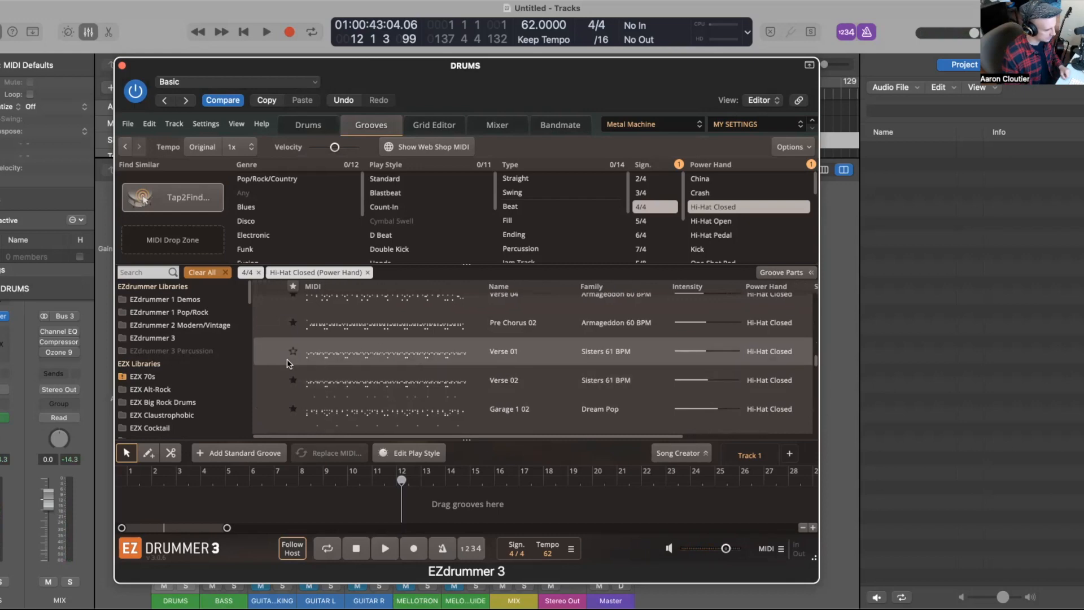
Step: Preview the Sisters 61 BPM Verse 01 and Verse 02 grooves and the Dream Pop Garage 1 02 groove
{"action": "left_click", "coordinate": [268, 352]}
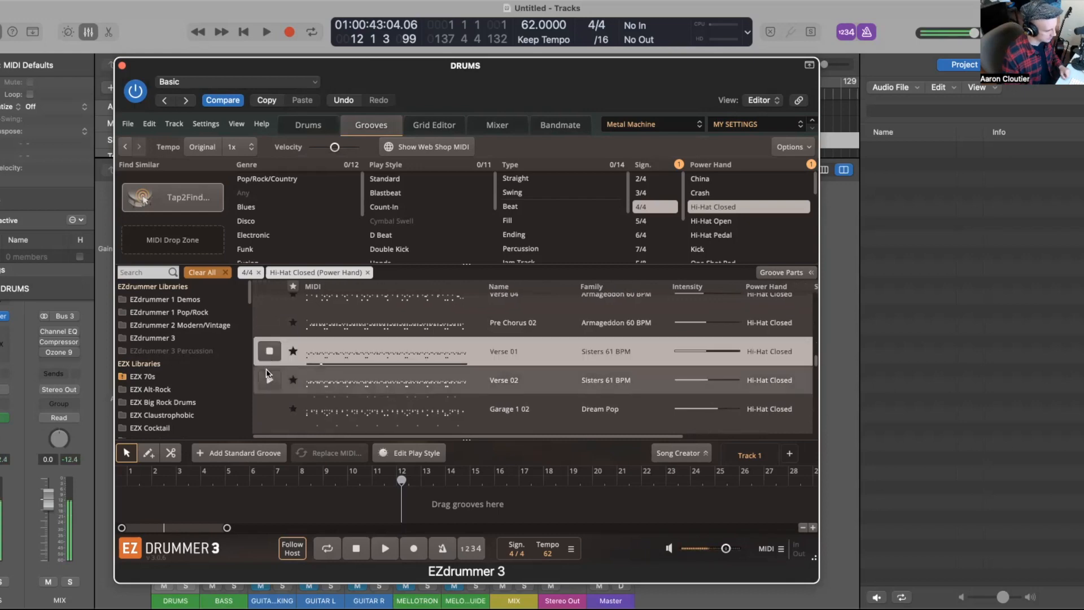
{"action": "left_click", "coordinate": [269, 351]}
{"action": "left_click", "coordinate": [270, 386]}
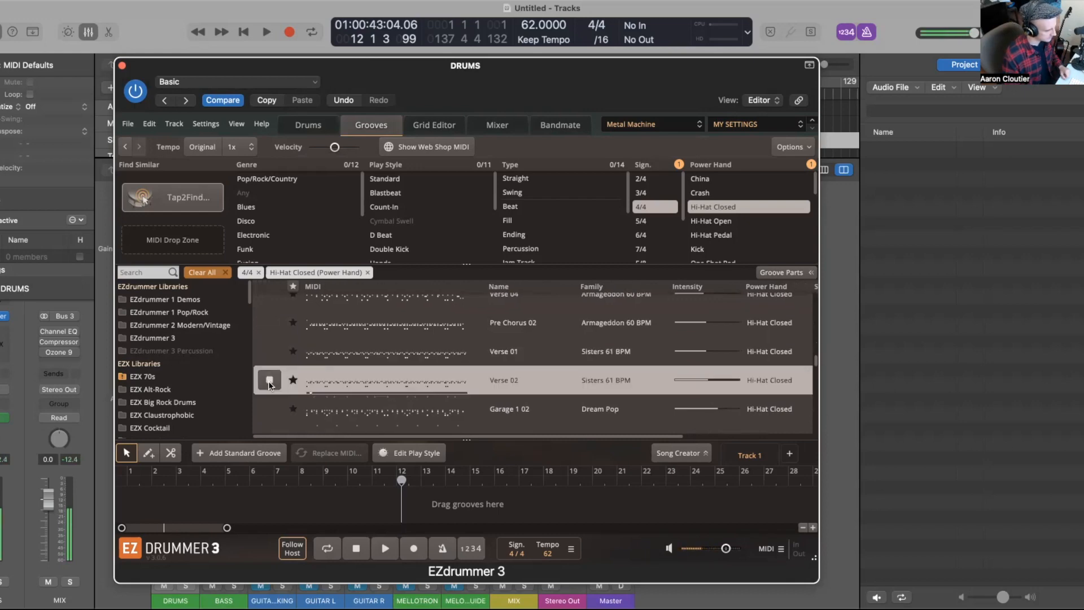
{"action": "left_click", "coordinate": [270, 385]}
{"action": "left_click", "coordinate": [269, 407]}
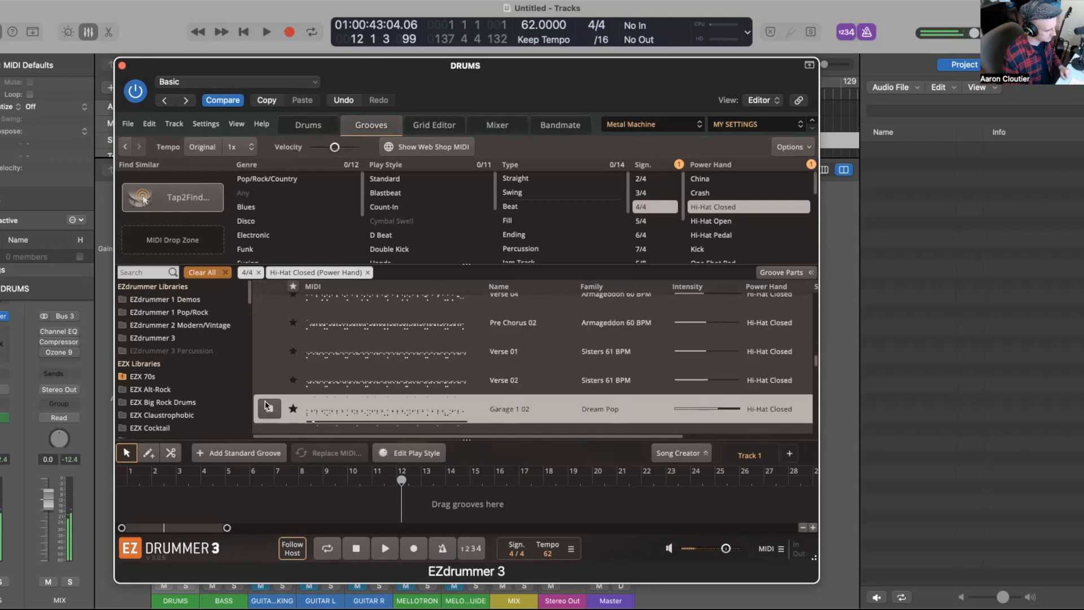
Step: Scroll down and preview the Sisters 61 BPM Intro 01 and Bridge 01 grooves, then stop the preview
{"action": "scroll", "coordinate": [269, 404], "scroll_direction": "down", "scroll_amount": 2}
{"action": "left_click", "coordinate": [270, 391]}
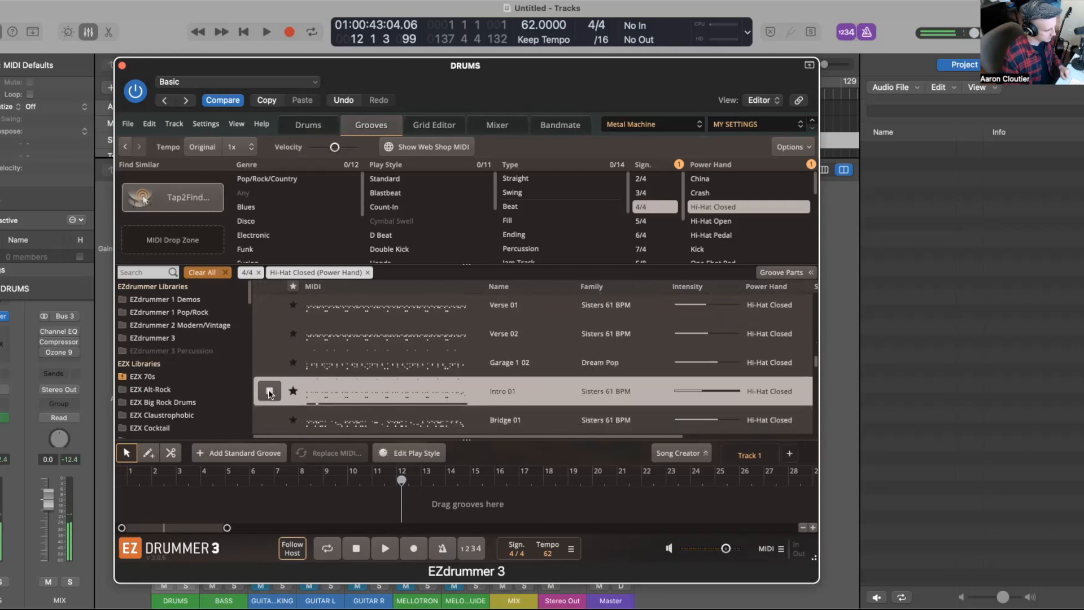
{"action": "left_click", "coordinate": [268, 417]}
{"action": "left_click", "coordinate": [270, 417]}
Step: Scroll further and preview the Too Soon 63 BPM Chorus 01 and Chorus 03 grooves
{"action": "scroll", "coordinate": [273, 418], "scroll_direction": "down", "scroll_amount": 4}
{"action": "scroll", "coordinate": [271, 418], "scroll_direction": "down", "scroll_amount": 6}
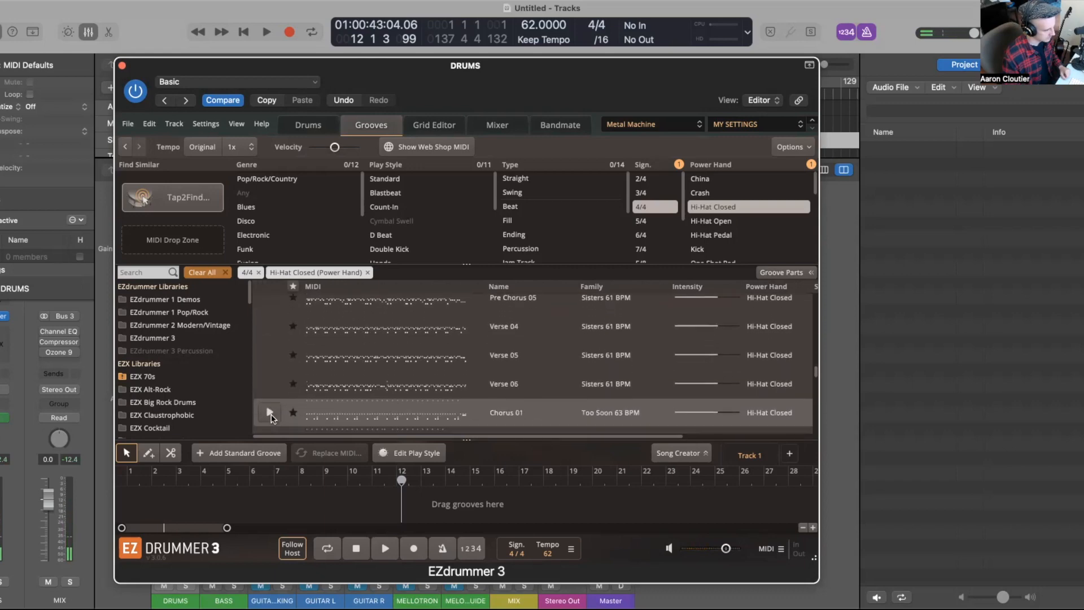
{"action": "left_click", "coordinate": [269, 394]}
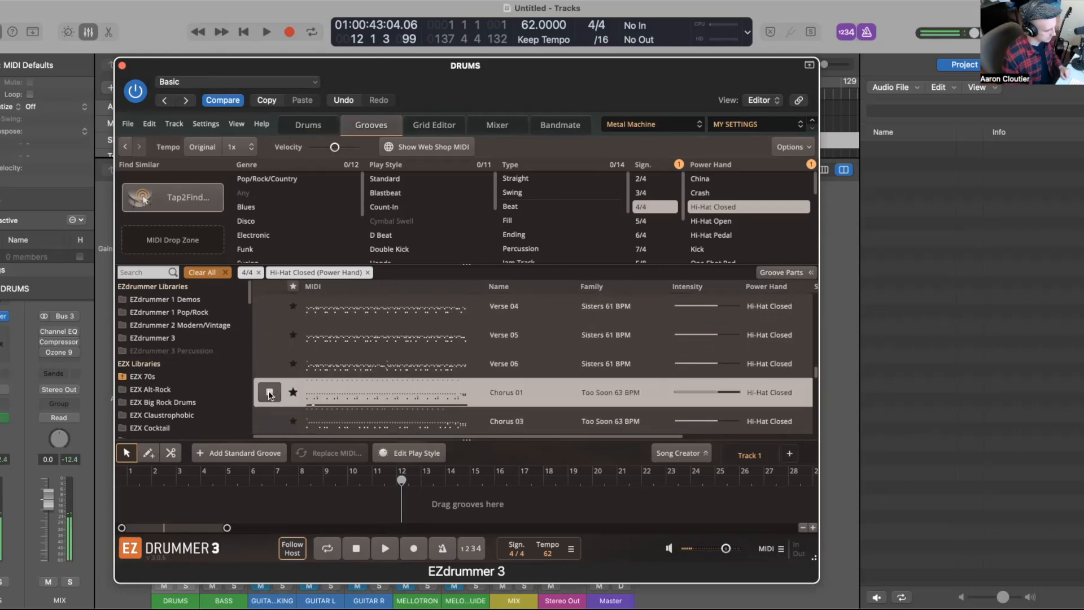
{"action": "left_click", "coordinate": [269, 421]}
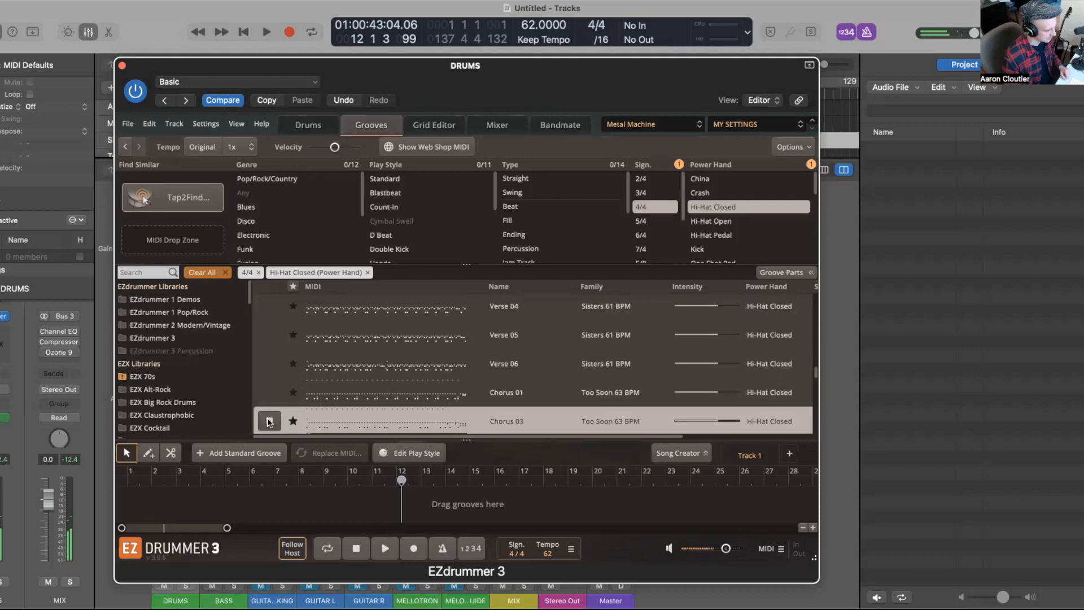
Step: Remove the Hi-Hat Closed power-hand filter from the groove browser
{"action": "scroll", "coordinate": [324, 399], "scroll_direction": "down", "scroll_amount": 3}
{"action": "scroll", "coordinate": [323, 398], "scroll_direction": "right", "scroll_amount": 3}
{"action": "scroll", "coordinate": [335, 400], "scroll_direction": "down", "scroll_amount": 5}
{"action": "scroll", "coordinate": [335, 400], "scroll_direction": "left", "scroll_amount": 1}
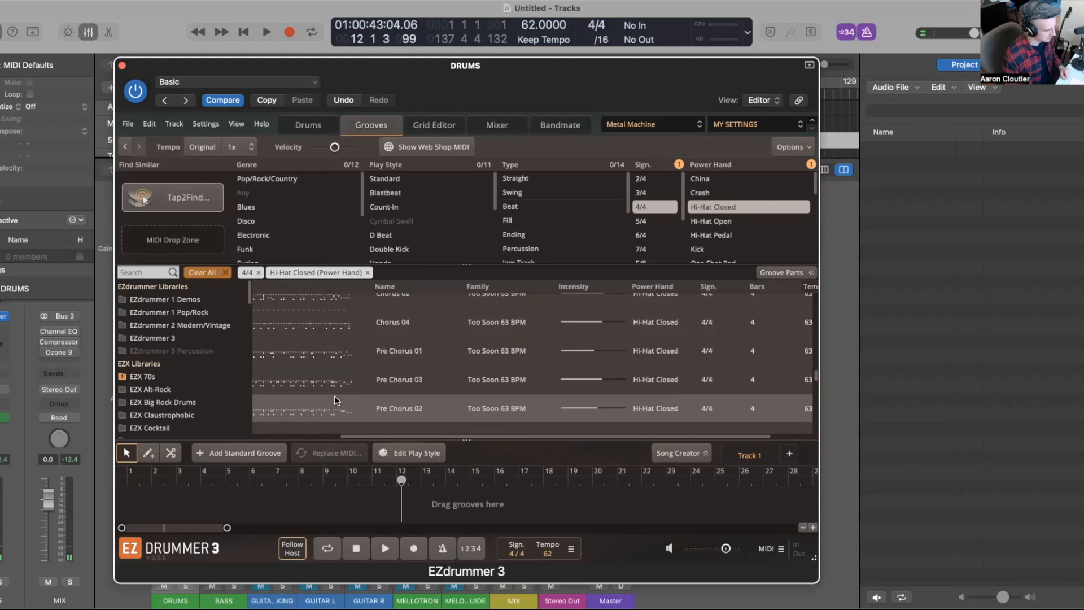
{"action": "scroll", "coordinate": [335, 400], "scroll_direction": "down", "scroll_amount": 5}
{"action": "scroll", "coordinate": [335, 400], "scroll_direction": "left", "scroll_amount": 1}
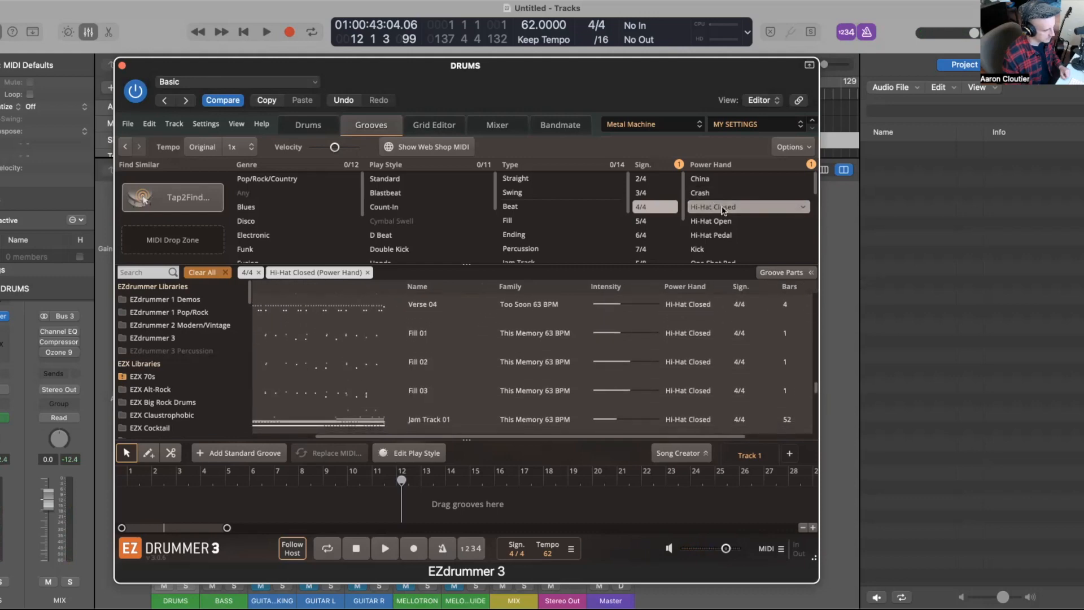
{"action": "right_click", "coordinate": [804, 210]}
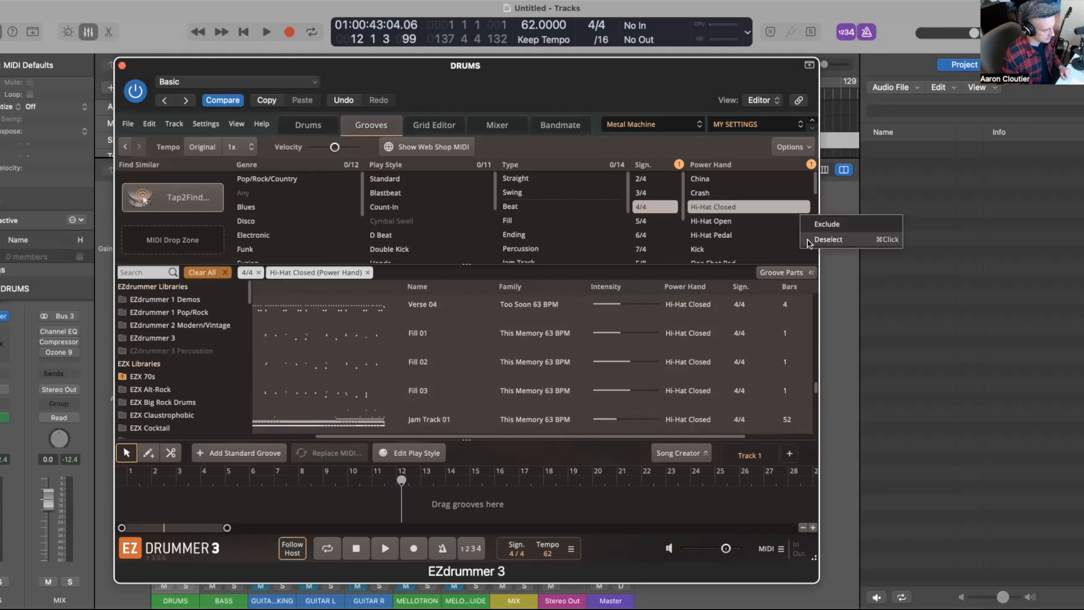
{"action": "left_click", "coordinate": [827, 239]}
Step: Preview the Living Slow 55 BPM Verse 09 and Verse 06 grooves, then stop the preview
{"action": "scroll", "coordinate": [643, 298], "scroll_direction": "down", "scroll_amount": 15}
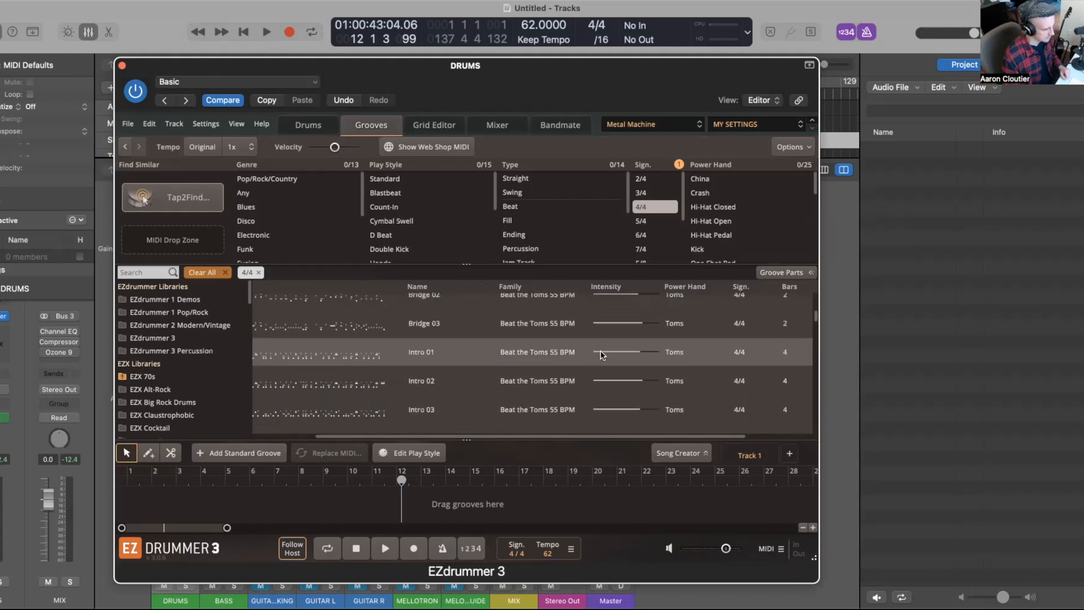
{"action": "scroll", "coordinate": [600, 350], "scroll_direction": "left", "scroll_amount": 2}
{"action": "scroll", "coordinate": [601, 350], "scroll_direction": "up", "scroll_amount": 5}
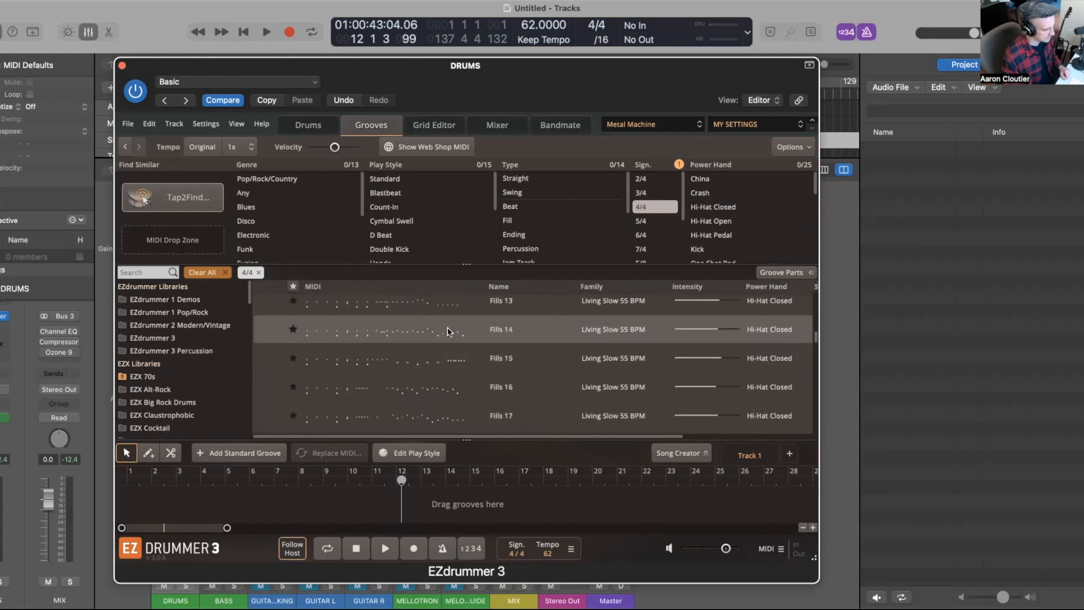
{"action": "scroll", "coordinate": [318, 358], "scroll_direction": "up", "scroll_amount": 5}
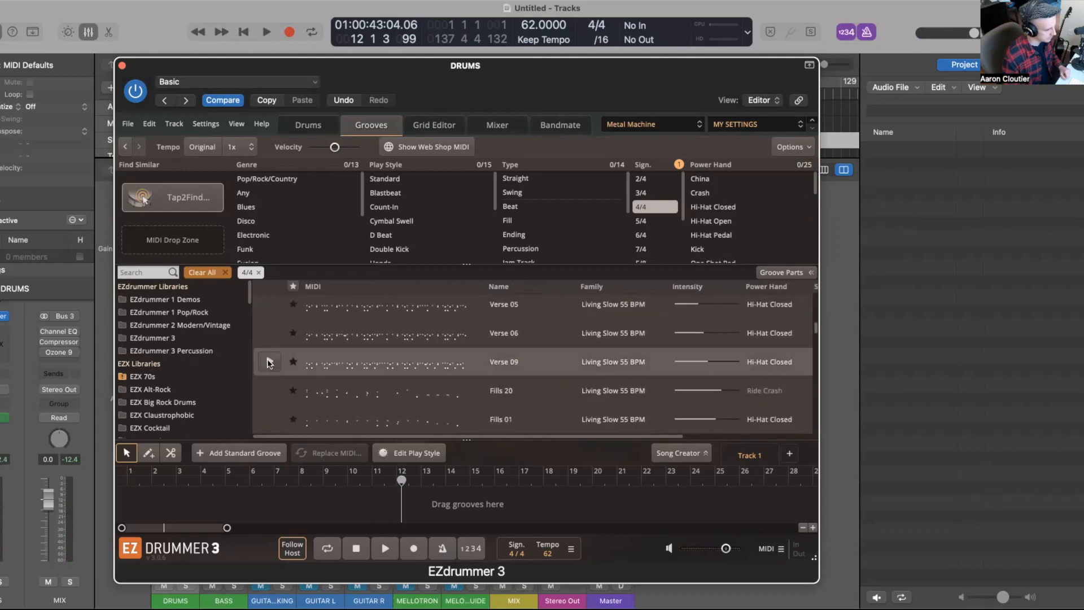
{"action": "left_click", "coordinate": [269, 362]}
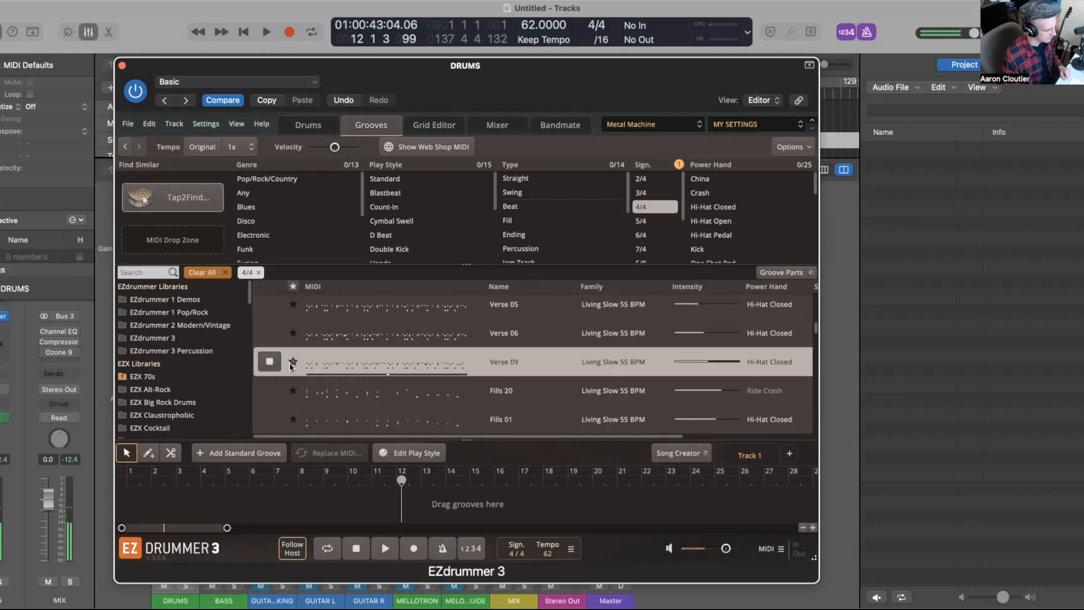
{"action": "left_click", "coordinate": [270, 334]}
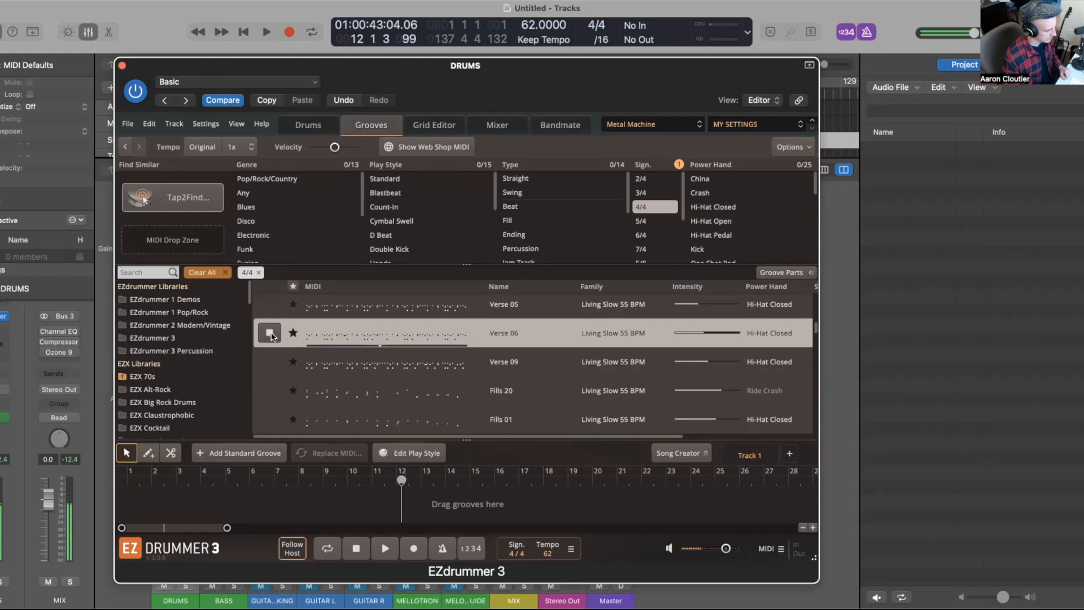
{"action": "left_click", "coordinate": [269, 334]}
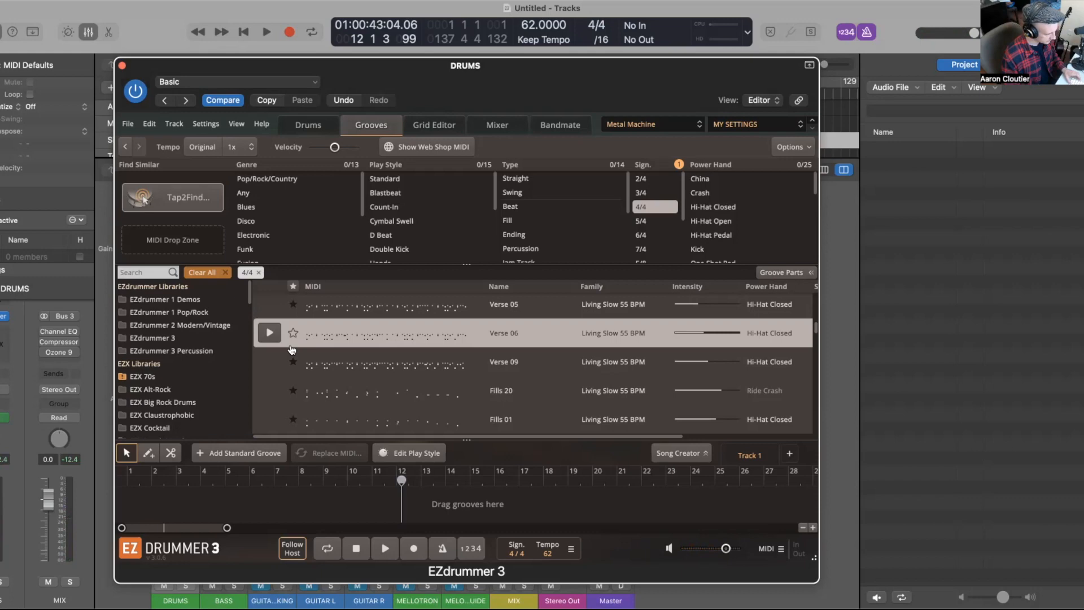
Step: Open Tap2Find and start its step-grid loop playback
{"action": "key", "text": "v"}
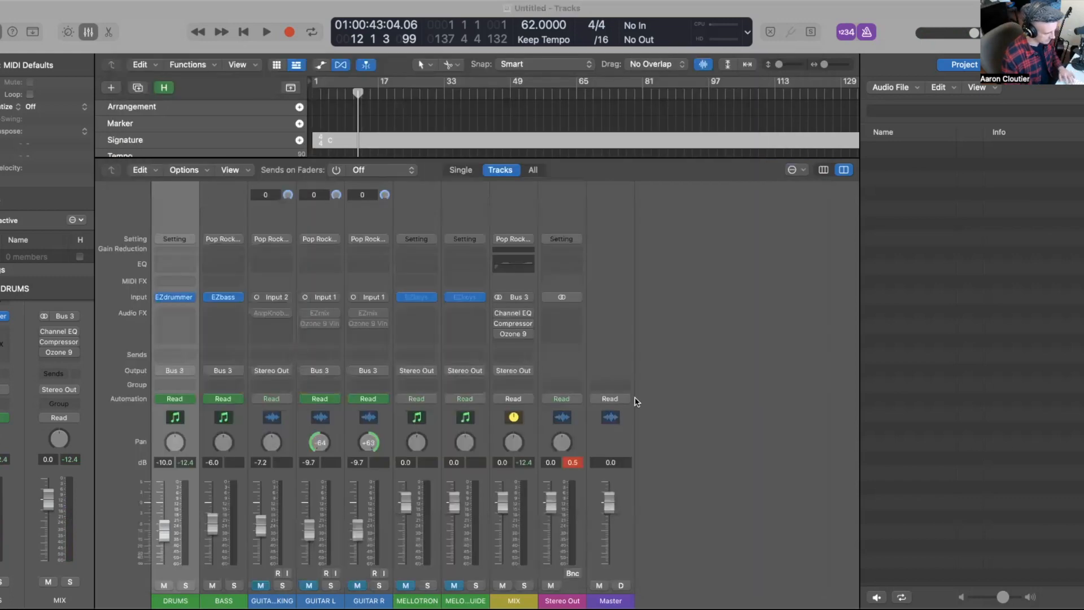
{"action": "key", "text": "v"}
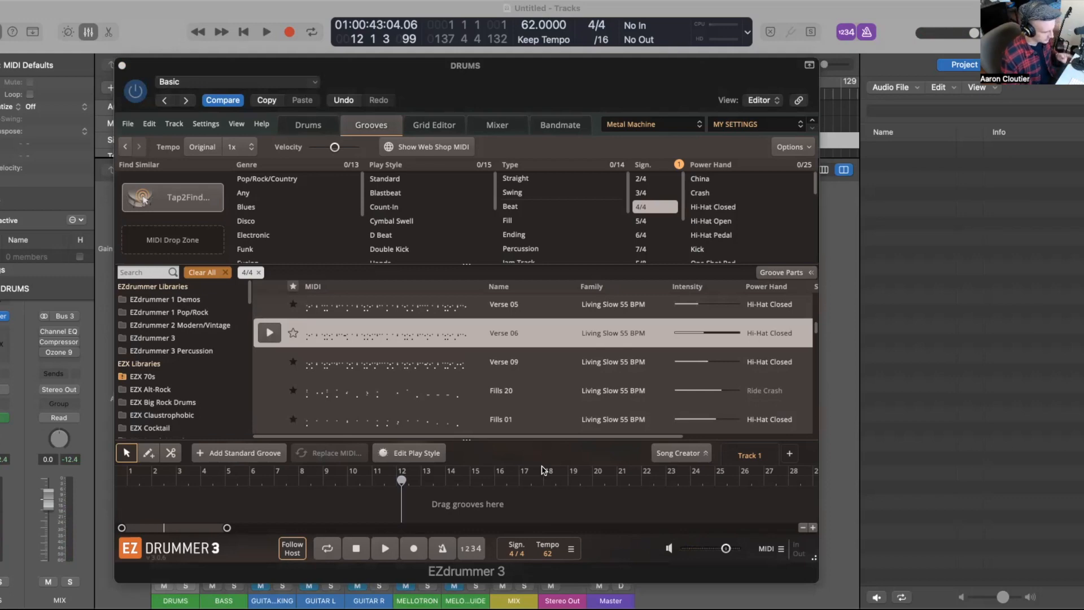
{"action": "mouse_move", "coordinate": [276, 383]}
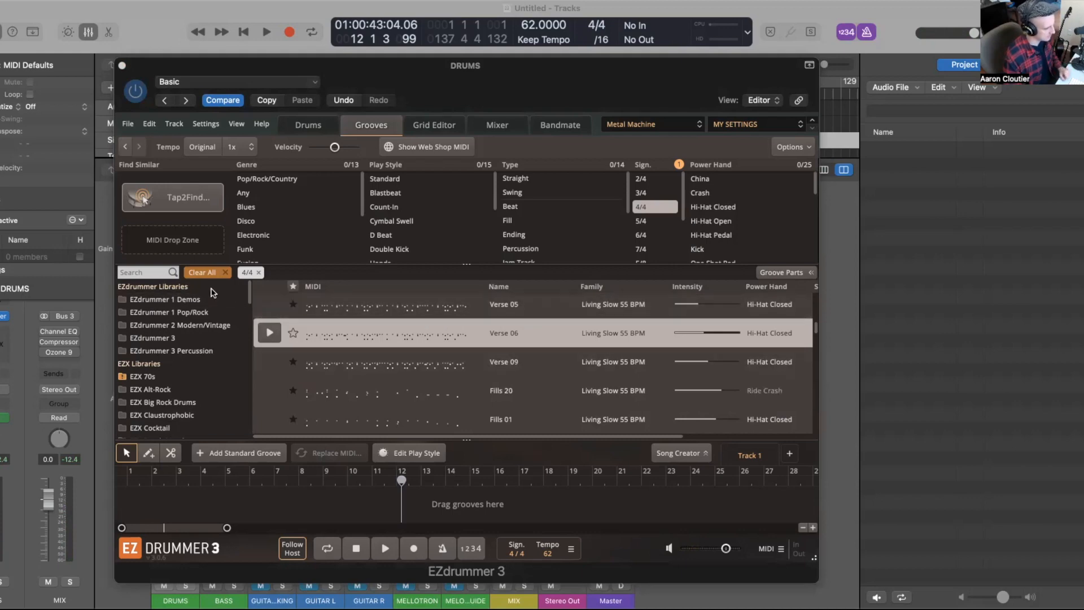
{"action": "left_click", "coordinate": [169, 202]}
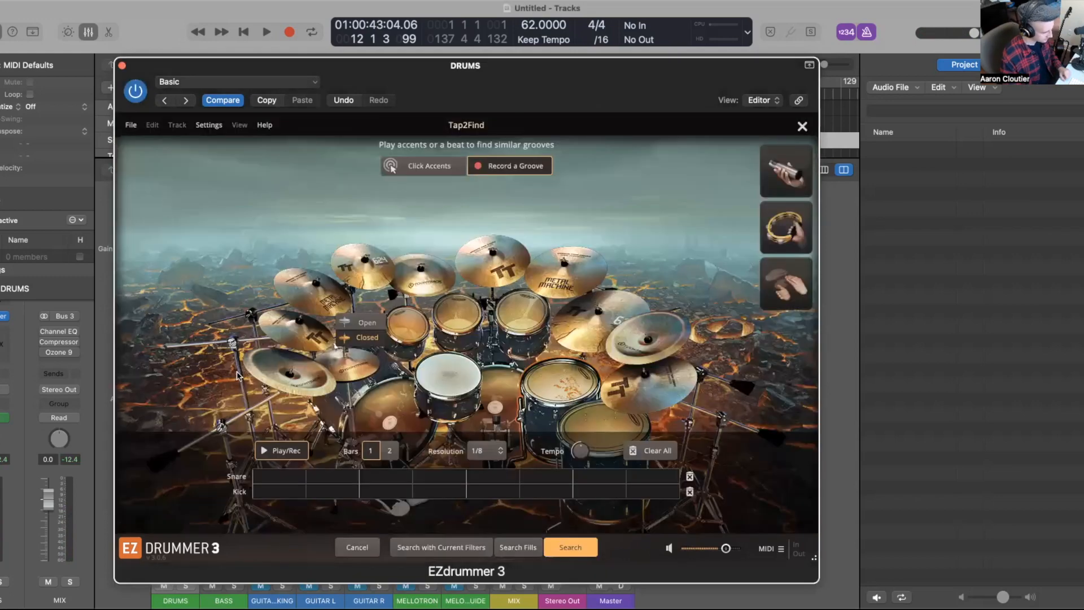
{"action": "left_click", "coordinate": [269, 450]}
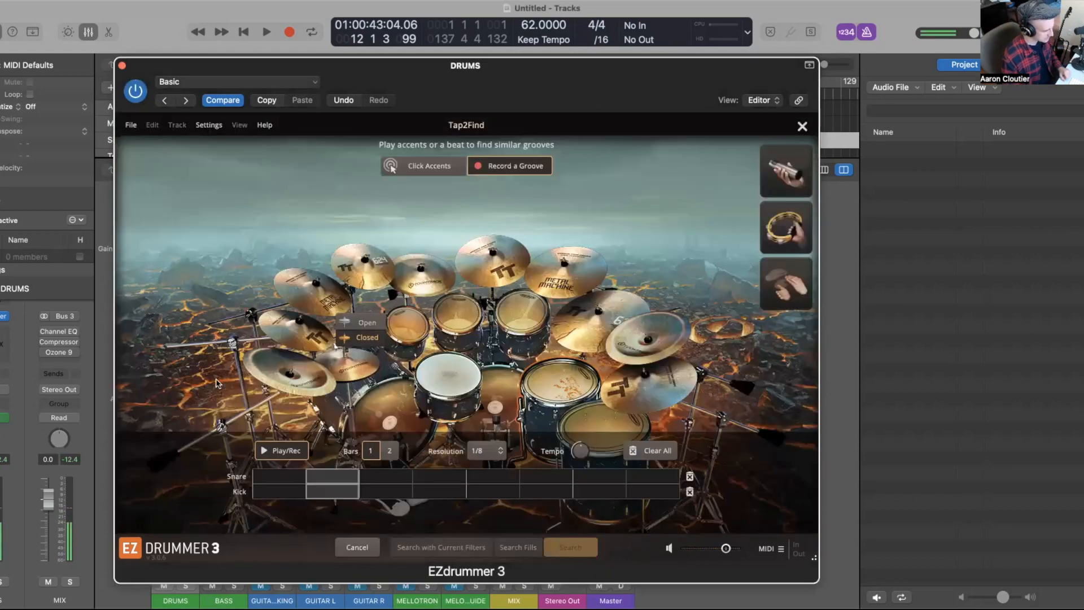
Step: Enter kicks on steps 1, 5 and 6 and snares on steps 3 and 7 of the Tap2Find grid
{"action": "left_click", "coordinate": [279, 496]}
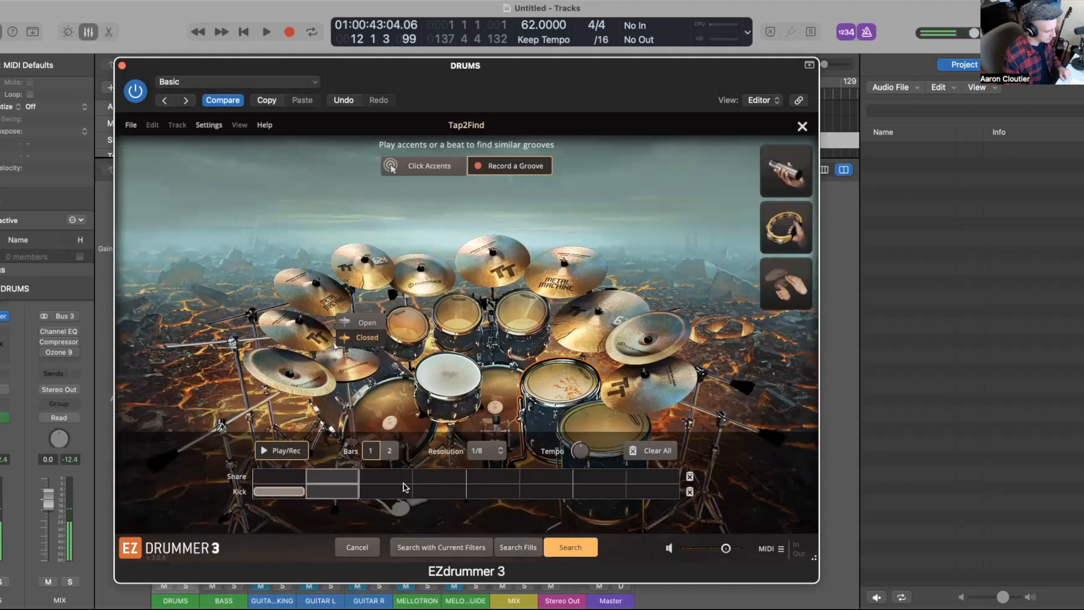
{"action": "left_click", "coordinate": [385, 480]}
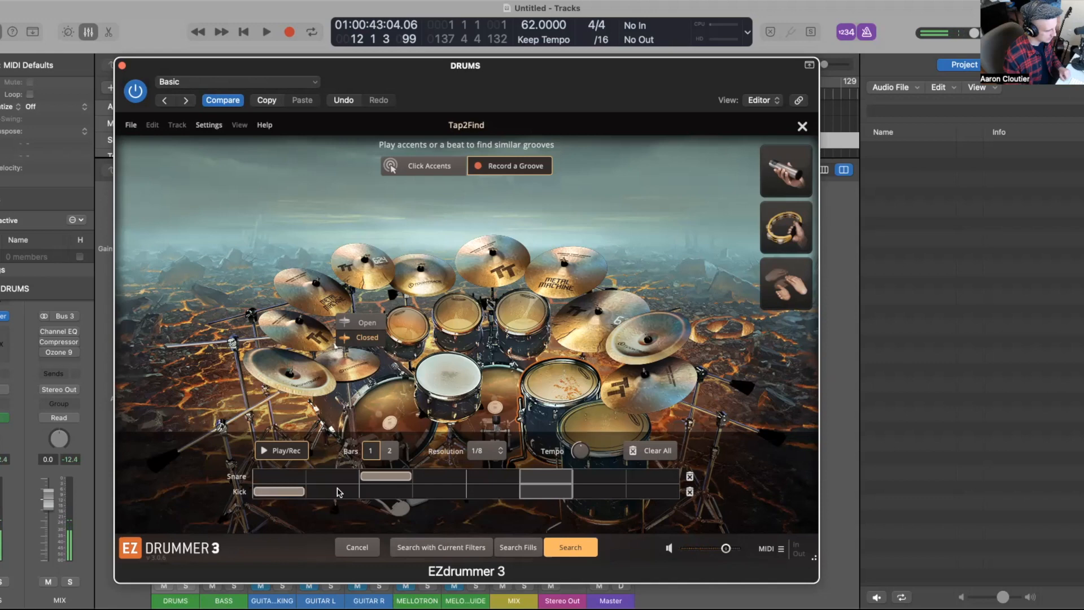
{"action": "left_click", "coordinate": [499, 496]}
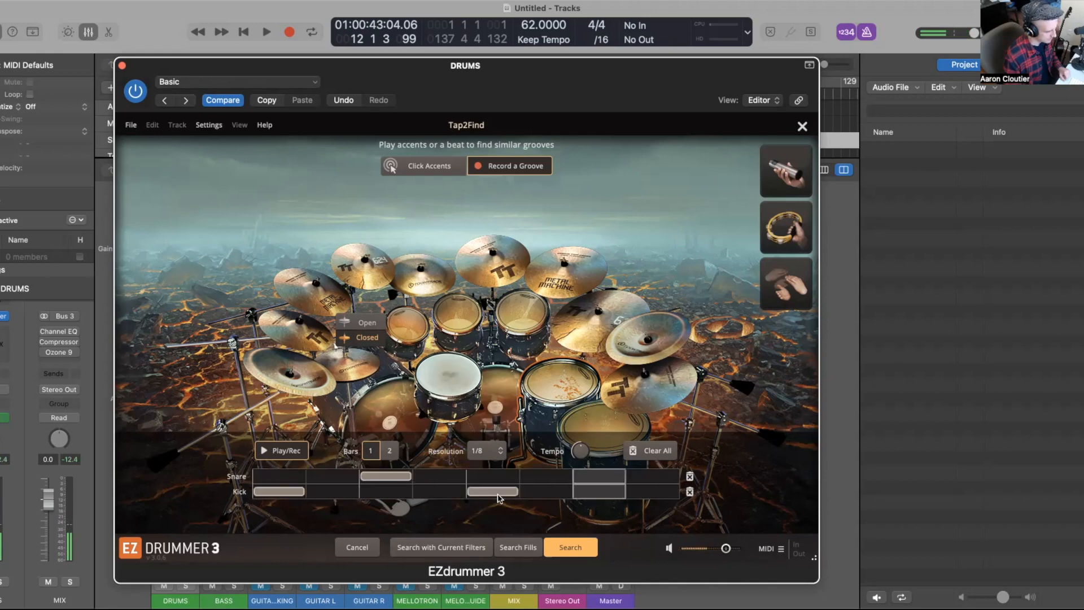
{"action": "left_click", "coordinate": [554, 492]}
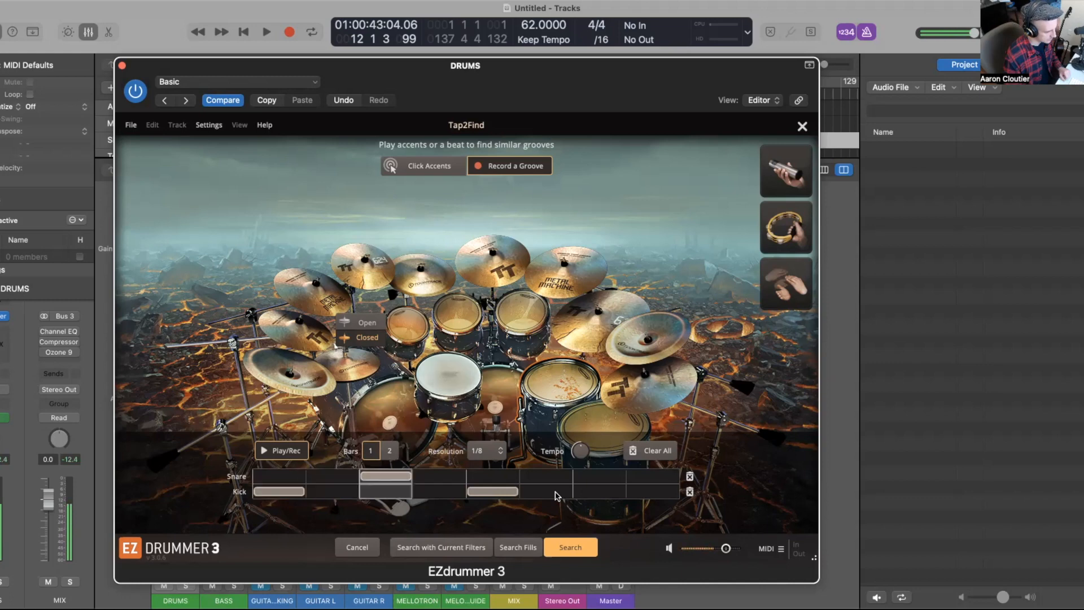
{"action": "left_click", "coordinate": [600, 476]}
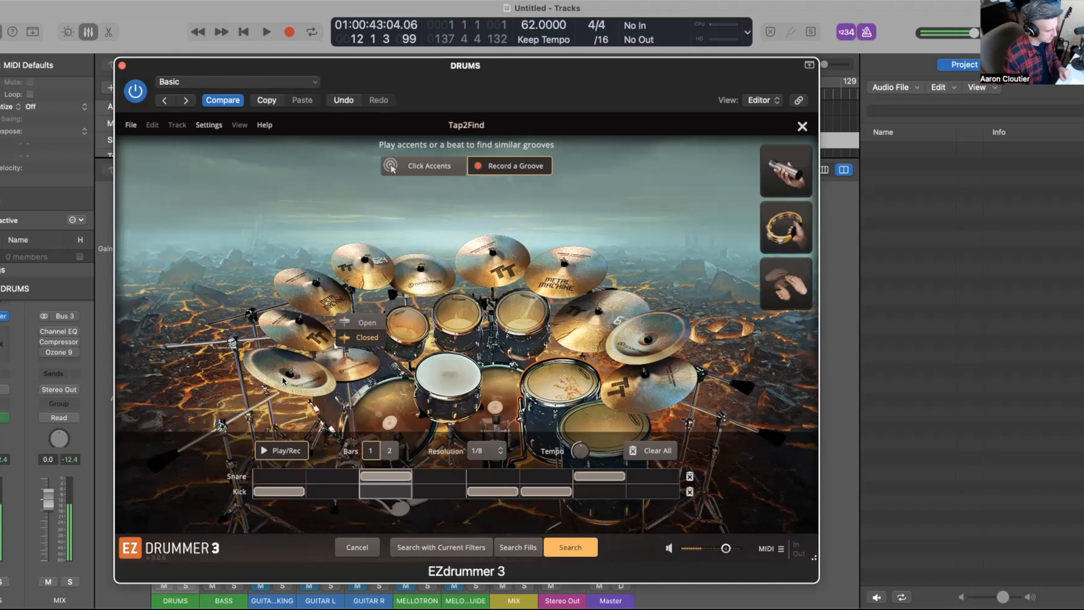
Step: Add a hi-hat row and place hi-hat hits on all eight eighth-note steps of the grid
{"action": "left_click", "coordinate": [357, 368]}
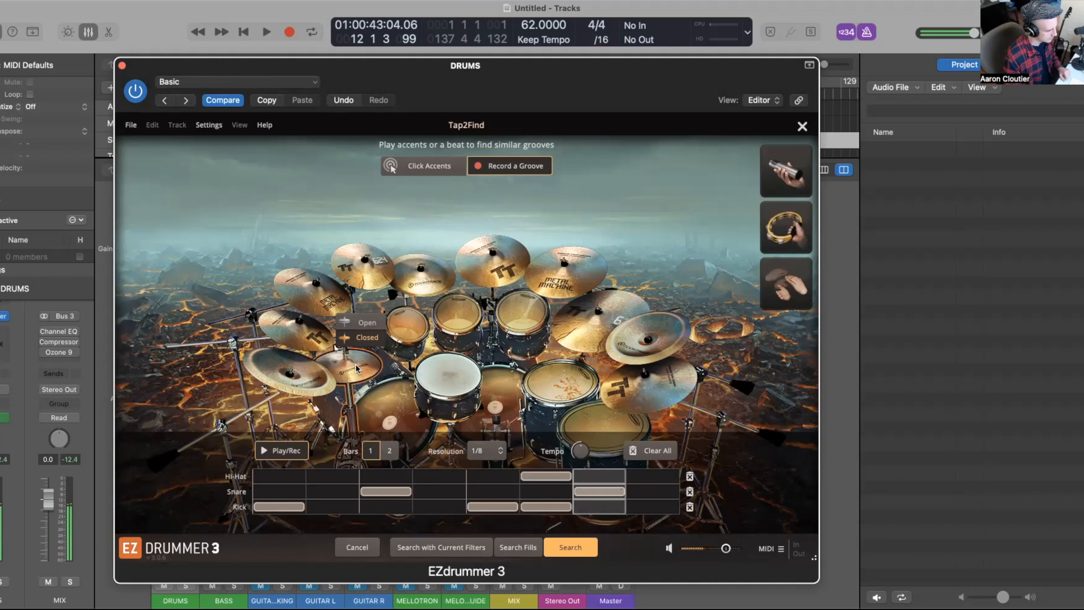
{"action": "left_click", "coordinate": [543, 479]}
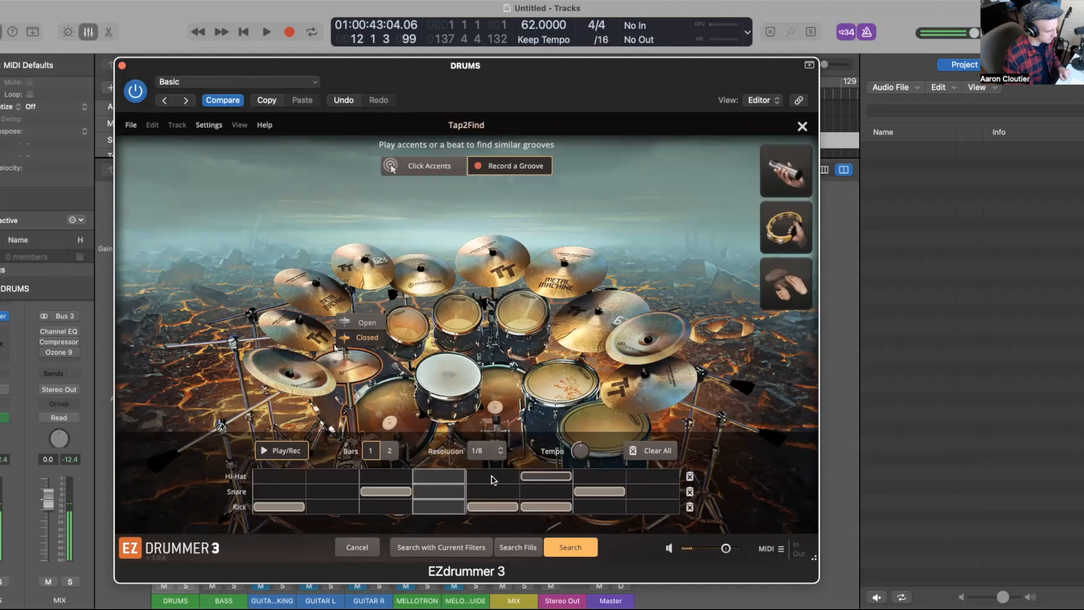
{"action": "left_click", "coordinate": [493, 478]}
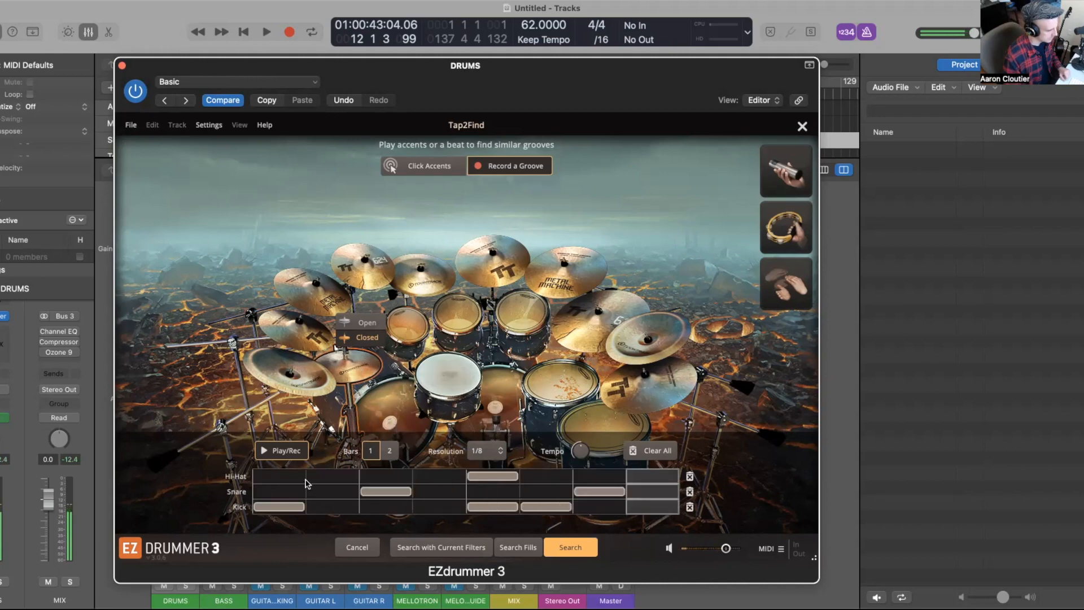
{"action": "left_click", "coordinate": [280, 476]}
{"action": "left_click", "coordinate": [372, 477]}
{"action": "left_click", "coordinate": [596, 477]}
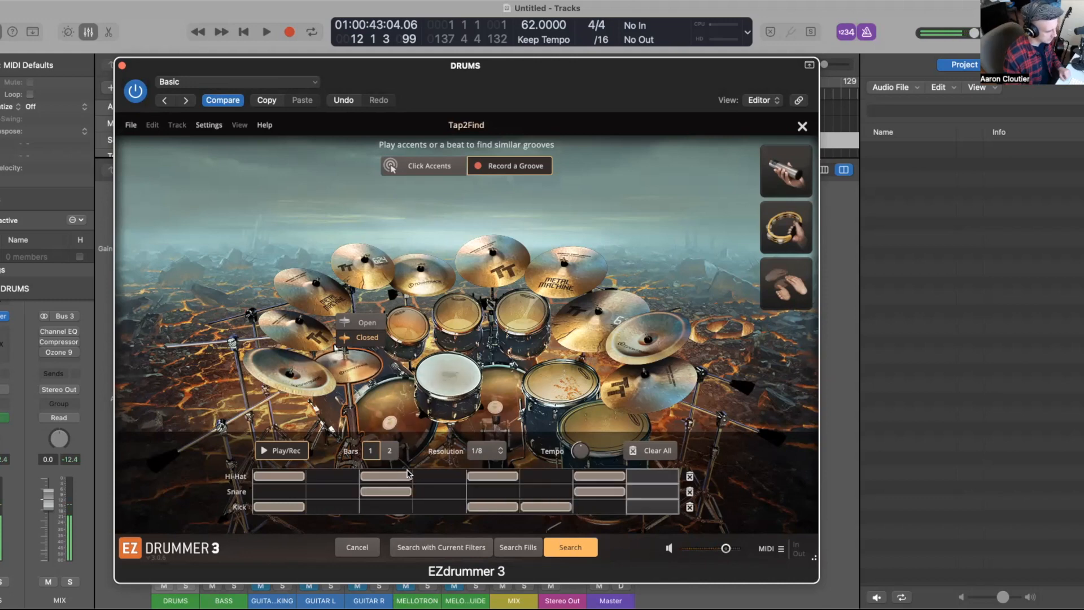
{"action": "left_click", "coordinate": [337, 477]}
{"action": "left_click", "coordinate": [440, 478]}
{"action": "left_click", "coordinate": [546, 477]}
{"action": "left_click", "coordinate": [653, 477]}
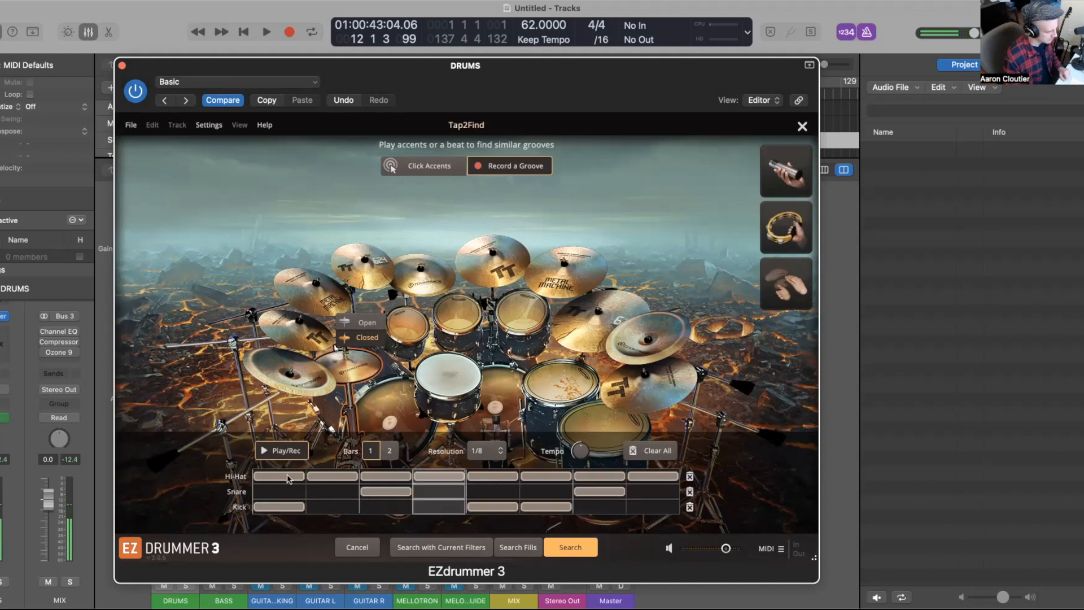
Step: Search for grooves matching the tapped pattern and preview the Uptempo 150 BPM Verse 01 result, then stop it
{"action": "left_click", "coordinate": [570, 547]}
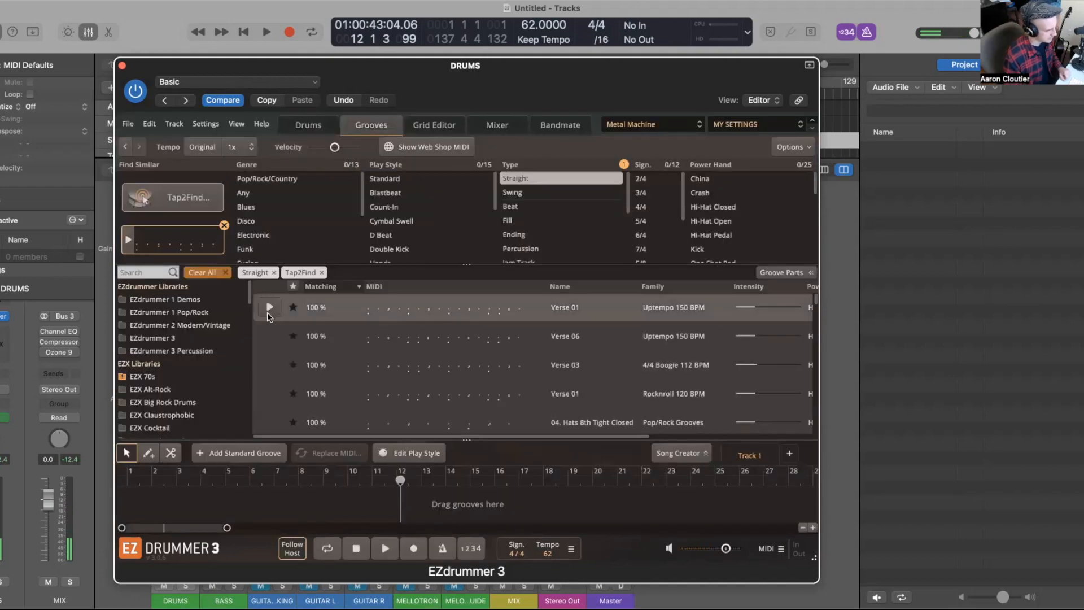
{"action": "left_click", "coordinate": [268, 308]}
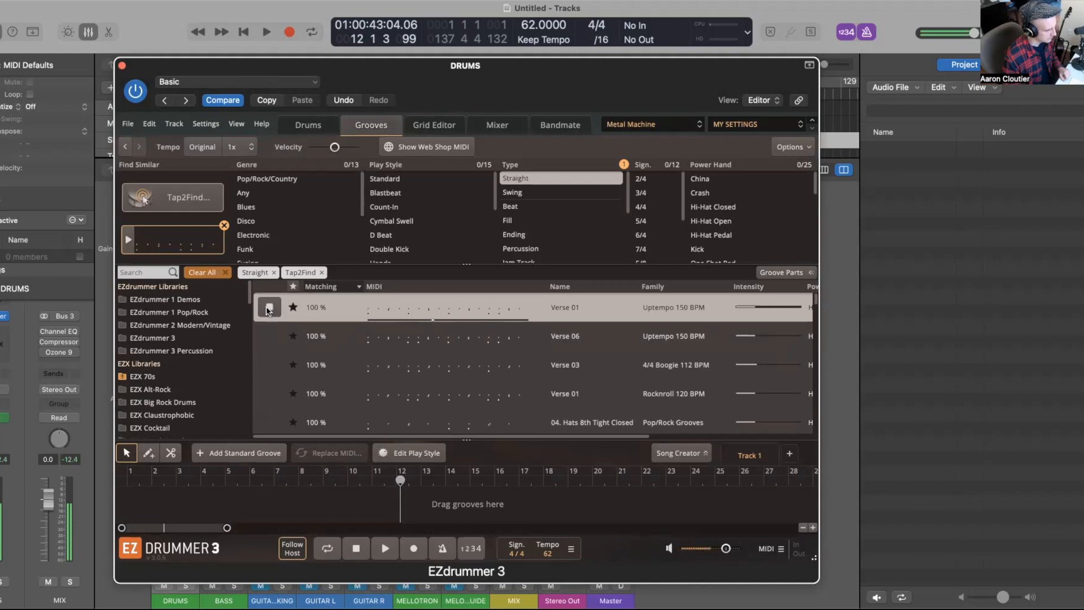
{"action": "mouse_move", "coordinate": [274, 337]}
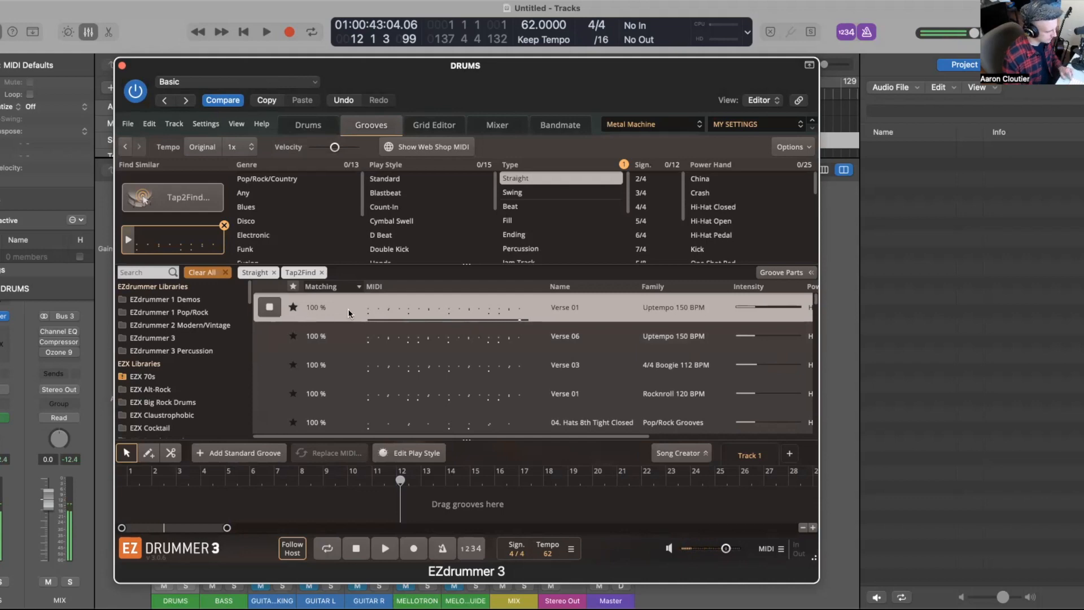
{"action": "left_click", "coordinate": [270, 307]}
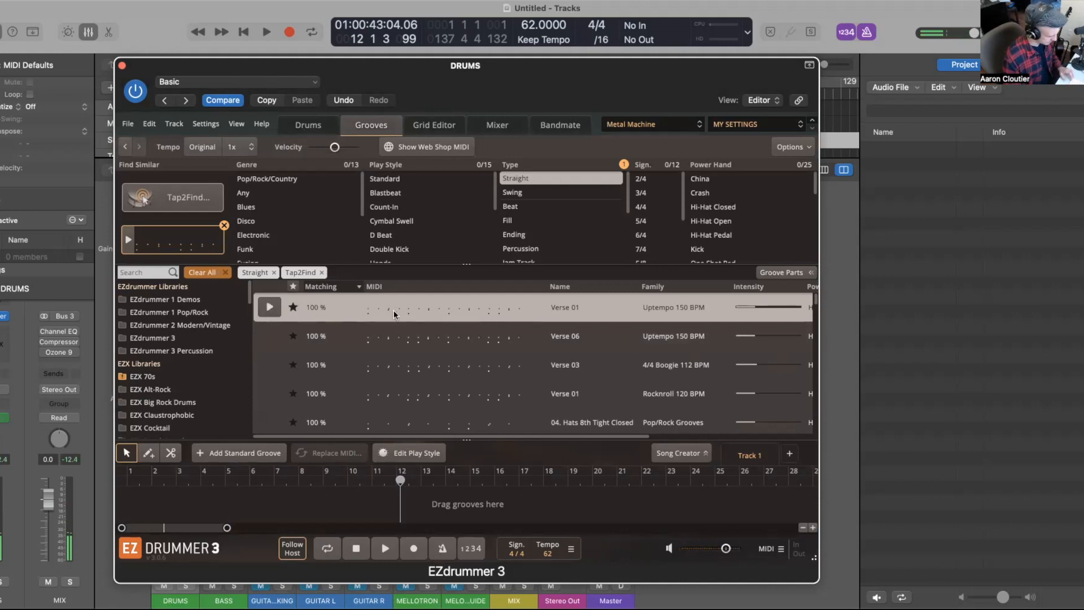
Step: Reveal the Verse 01 groove's containing folder in the groove library browser
{"action": "right_click", "coordinate": [418, 308]}
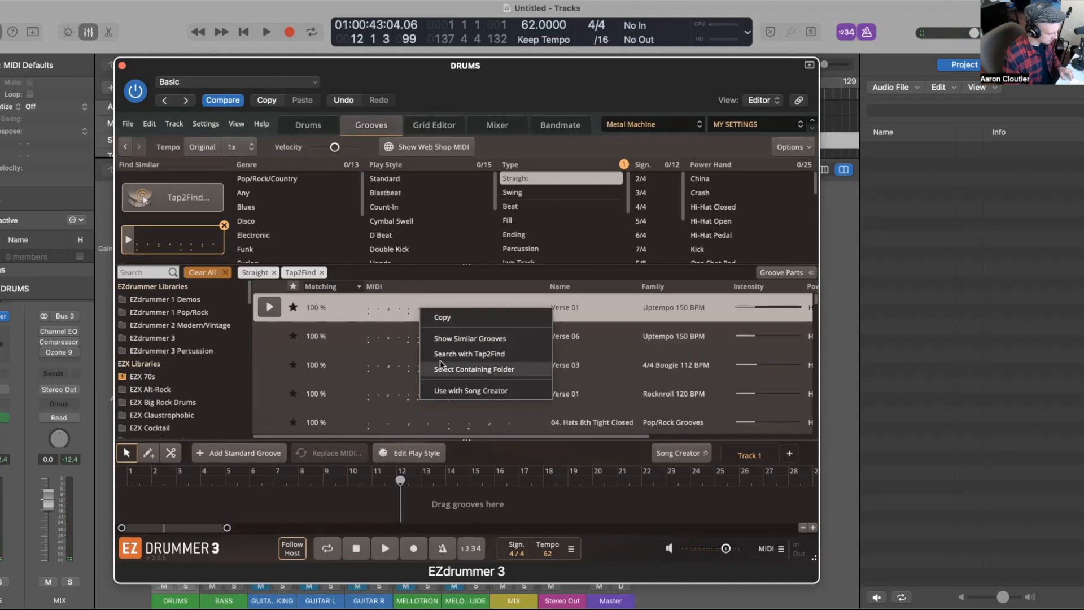
{"action": "left_click", "coordinate": [452, 370]}
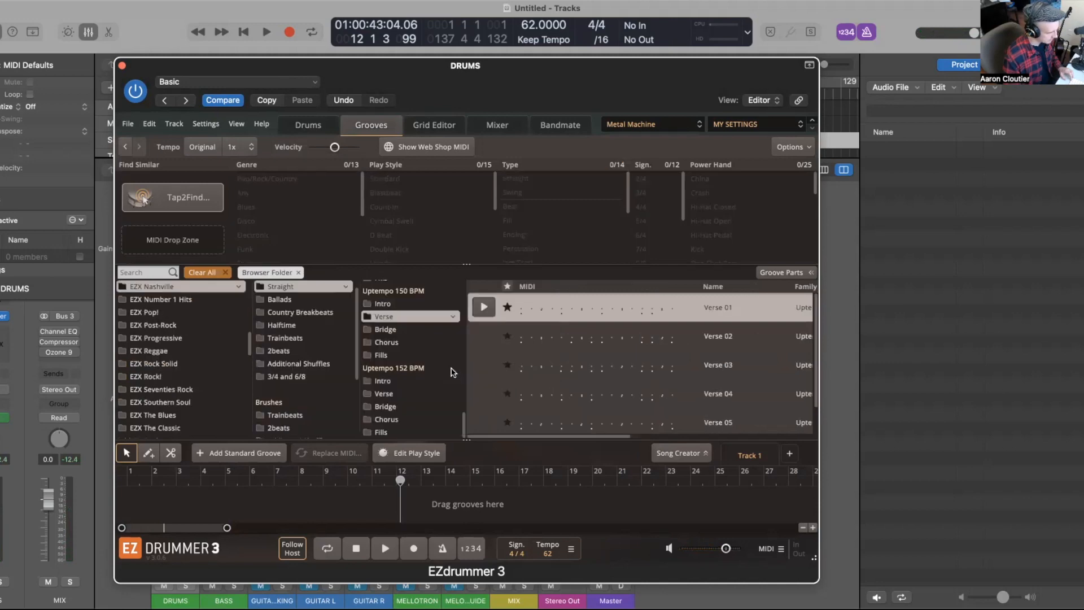
{"action": "scroll", "coordinate": [536, 359], "scroll_direction": "left", "scroll_amount": 3}
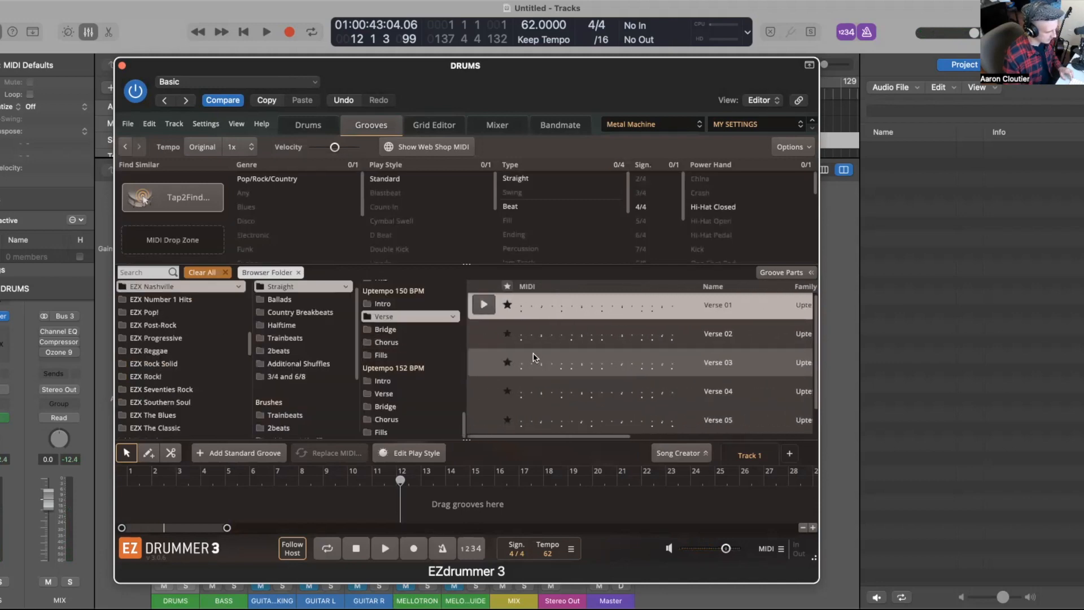
Step: Preview the Verse 01, Verse 02 and Verse 03 grooves from that folder, returning to Verse 01
{"action": "left_click", "coordinate": [484, 306]}
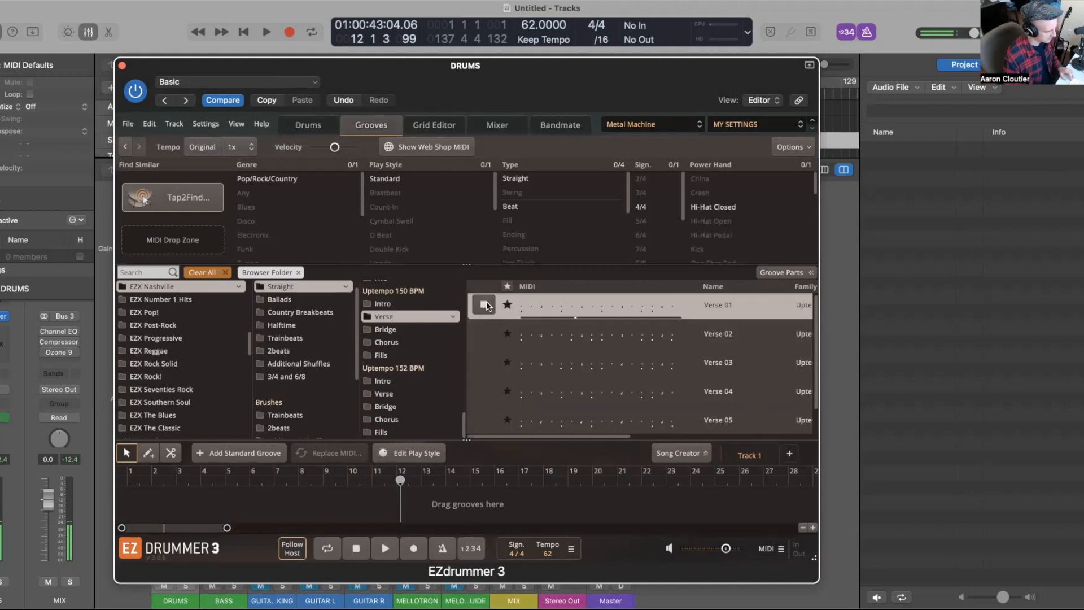
{"action": "left_click", "coordinate": [484, 335]}
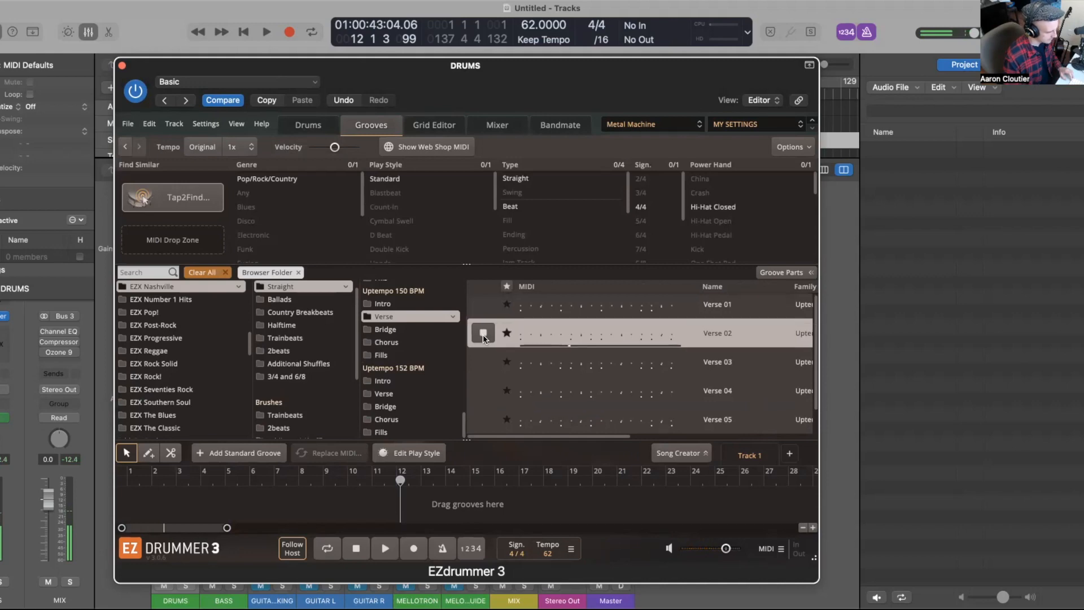
{"action": "left_click", "coordinate": [484, 363]}
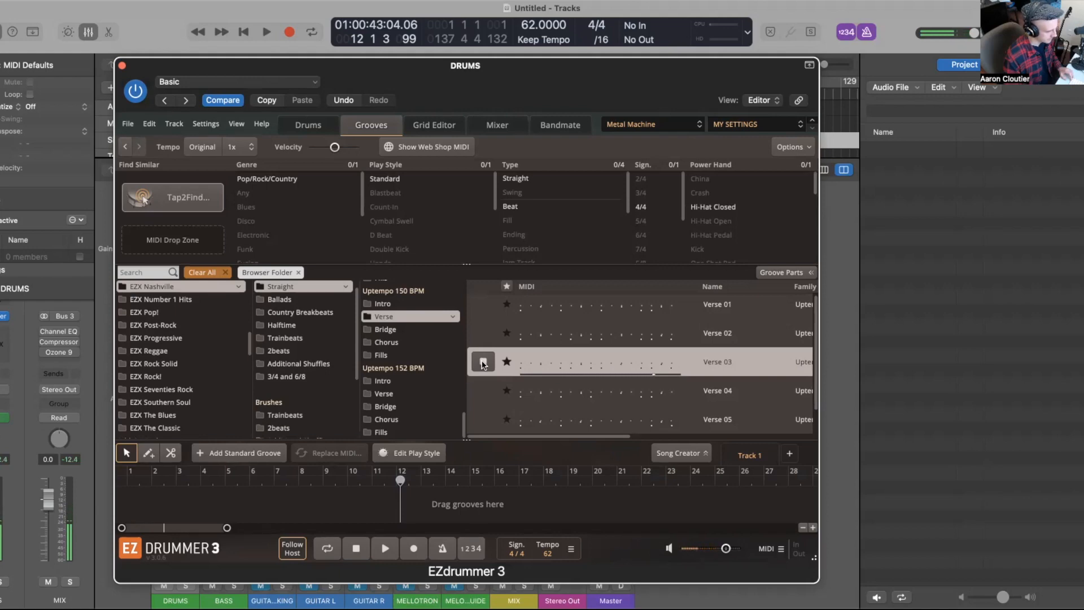
{"action": "left_click", "coordinate": [483, 363]}
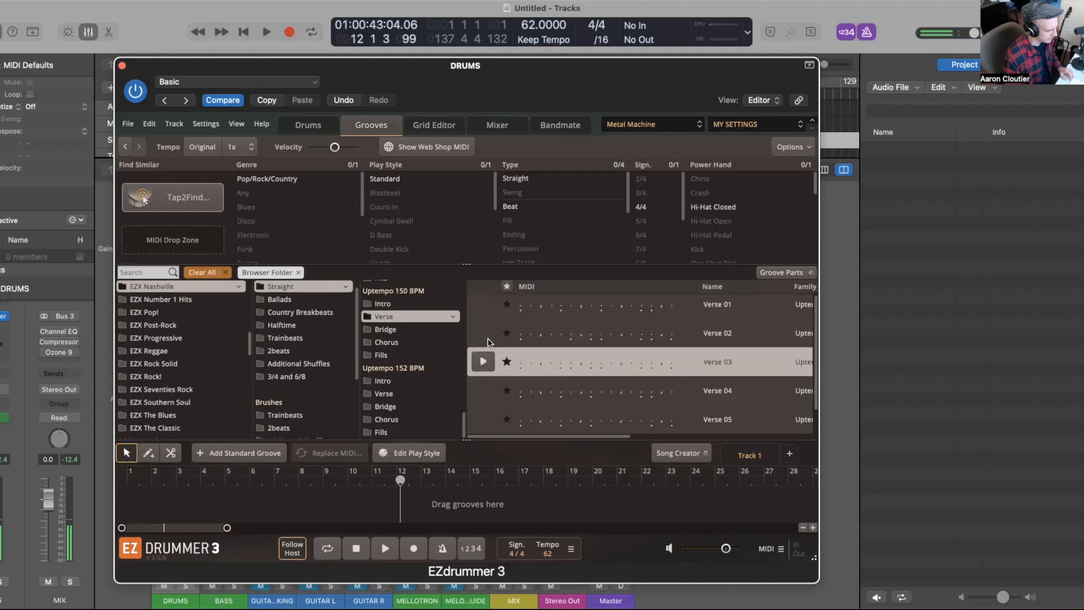
{"action": "left_click", "coordinate": [482, 306]}
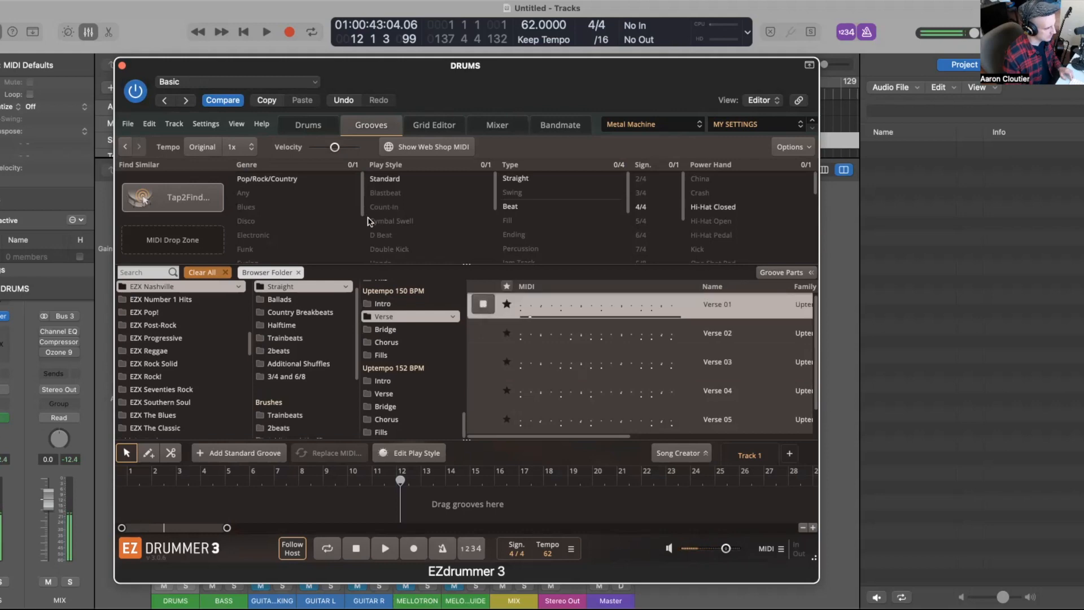
Step: Try previewing Verse 01 with the 1/2x tempo modifier, then reset the modifier to 1x
{"action": "left_click", "coordinate": [250, 150]}
{"action": "left_click", "coordinate": [266, 169]}
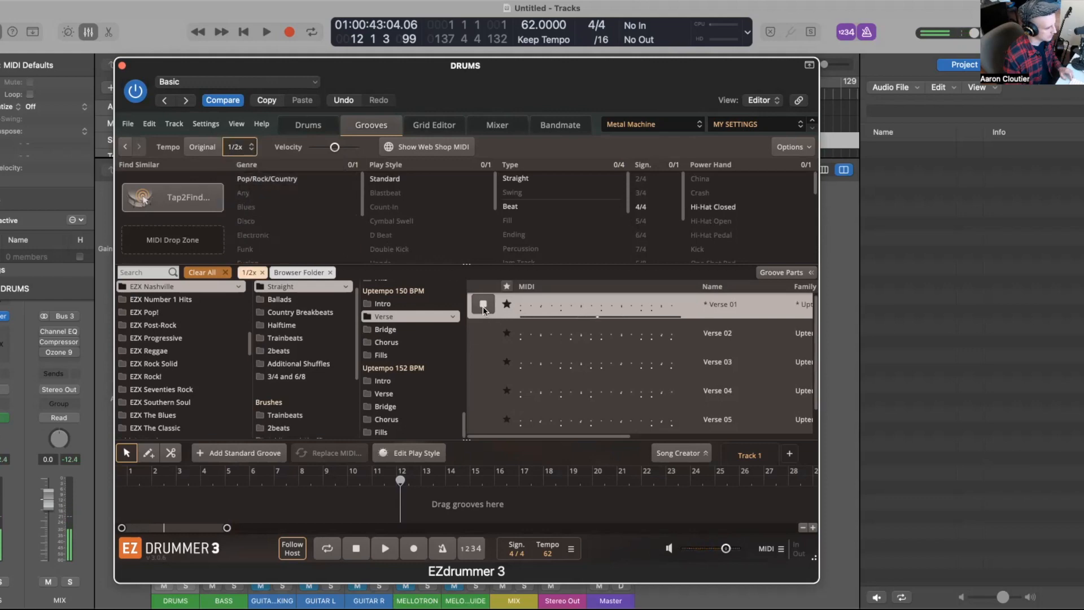
{"action": "left_click", "coordinate": [239, 148]}
{"action": "left_click", "coordinate": [248, 183]}
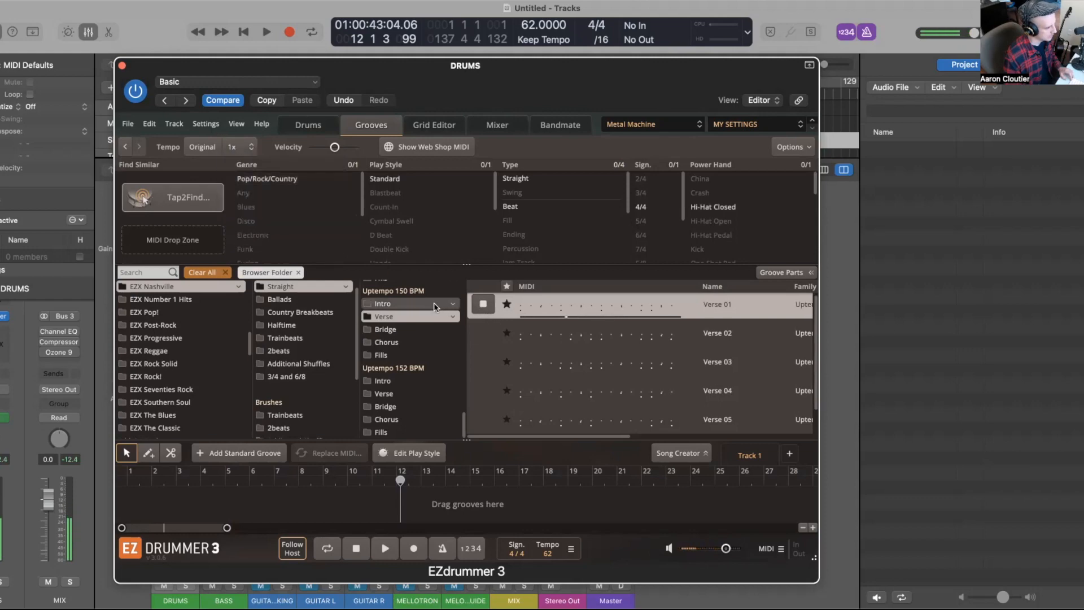
Step: Toggle original-tempo preview and audition the Verse 01 groove again
{"action": "left_click", "coordinate": [202, 149]}
{"action": "left_click", "coordinate": [483, 304]}
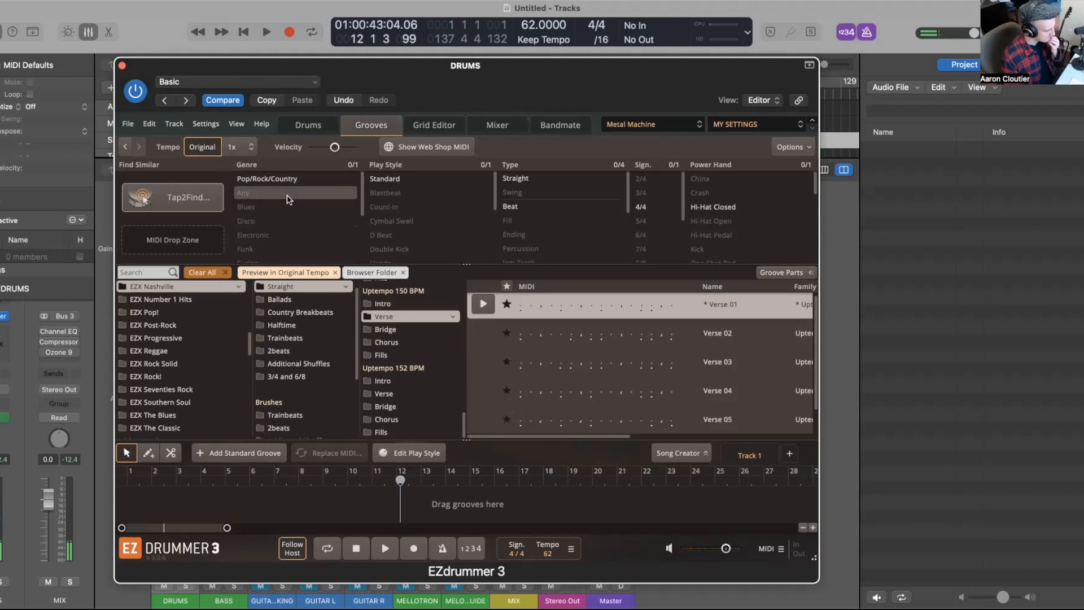
{"action": "left_click", "coordinate": [208, 147]}
Step: Move the EZdrummer window aside and hide the mixer to expose the Logic tracks area
{"action": "left_click_drag", "start_coordinate": [425, 100], "coordinate": [264, 218]}
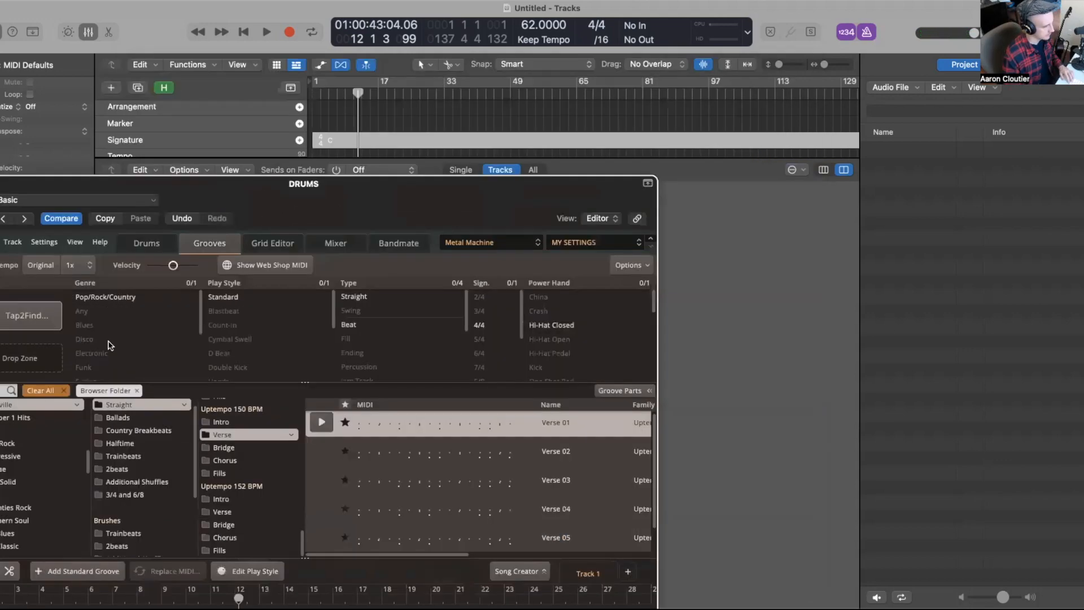
{"action": "left_click_drag", "start_coordinate": [135, 327], "coordinate": [86, 373]}
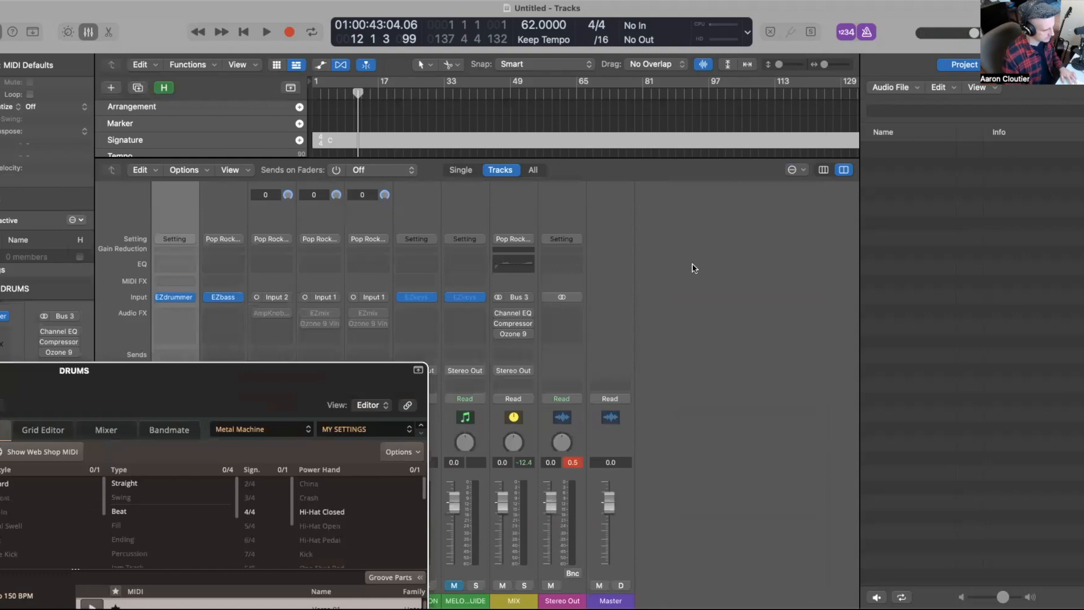
{"action": "key", "text": "x"}
{"action": "left_click_drag", "start_coordinate": [177, 416], "coordinate": [768, 266]}
{"action": "left_click_drag", "start_coordinate": [895, 176], "coordinate": [924, 122]}
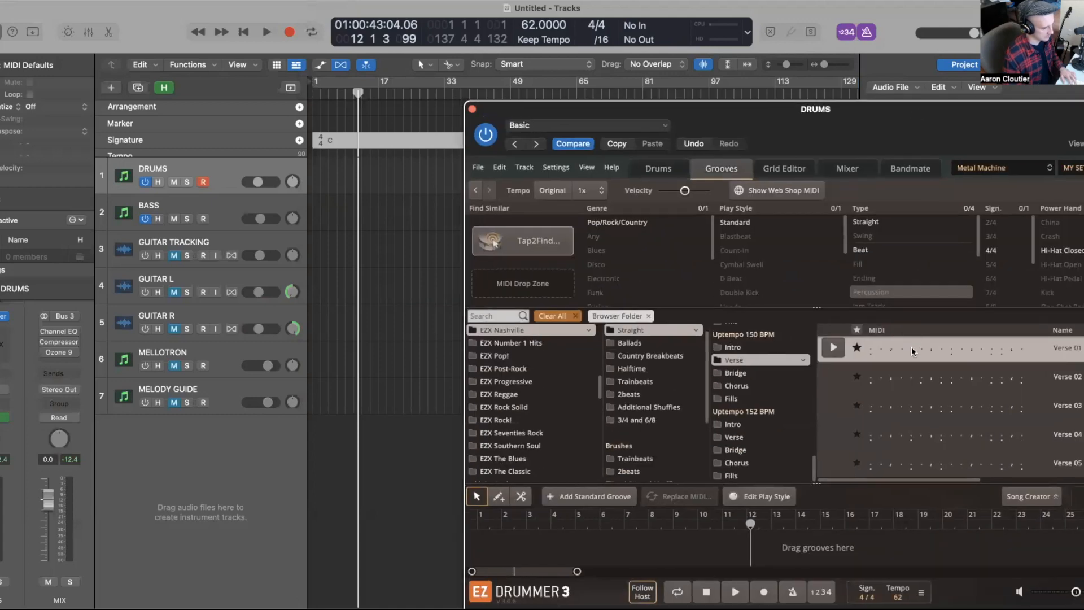
Step: Drag the Verse 01 groove onto the DRUMS track and play the new region
{"action": "left_click_drag", "start_coordinate": [894, 361], "coordinate": [333, 177]}
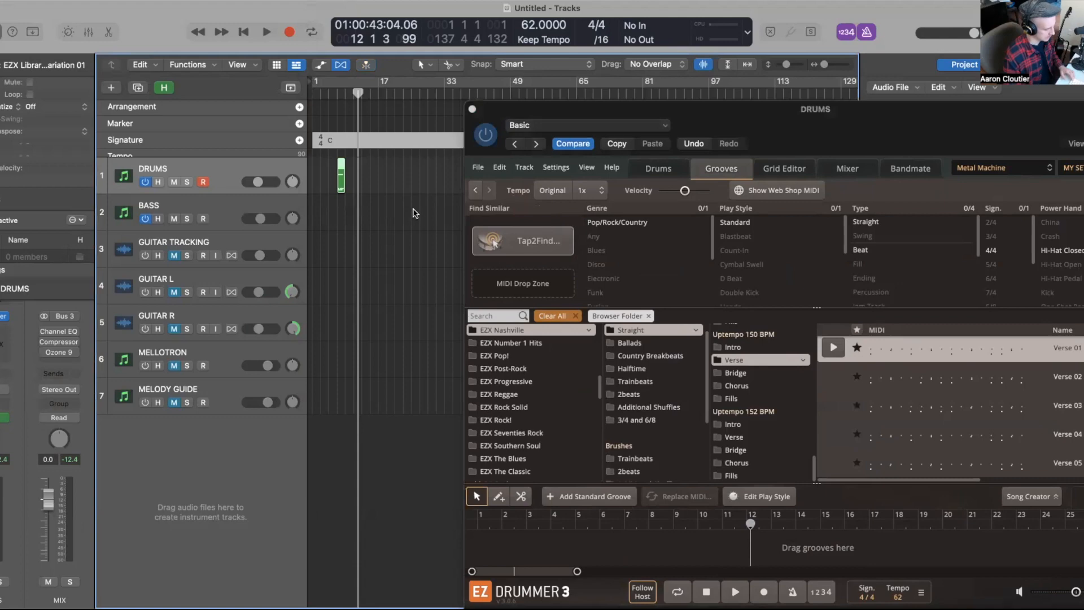
{"action": "scroll", "coordinate": [421, 221], "scroll_direction": "up", "scroll_amount": 5}
{"action": "left_click", "coordinate": [368, 214]}
{"action": "left_click", "coordinate": [371, 185]}
{"action": "key", "text": "shift+space"}
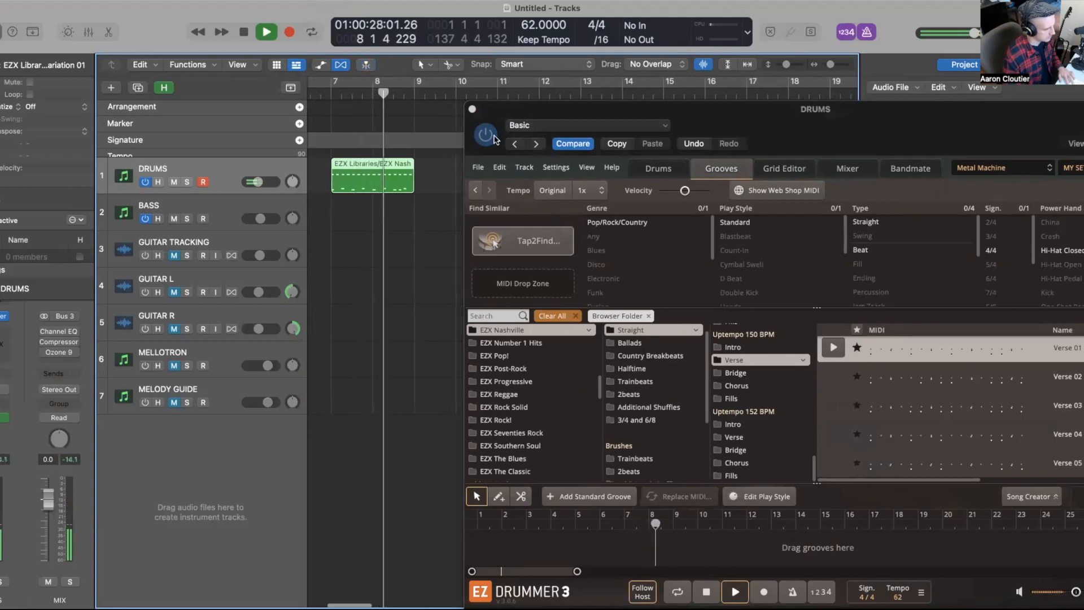
{"action": "key", "text": "space"}
Step: Move the drum region to the start of bar 2
{"action": "left_click_drag", "start_coordinate": [514, 115], "coordinate": [734, 189]}
{"action": "left_click", "coordinate": [392, 298]}
{"action": "scroll", "coordinate": [415, 298], "scroll_direction": "left", "scroll_amount": 5}
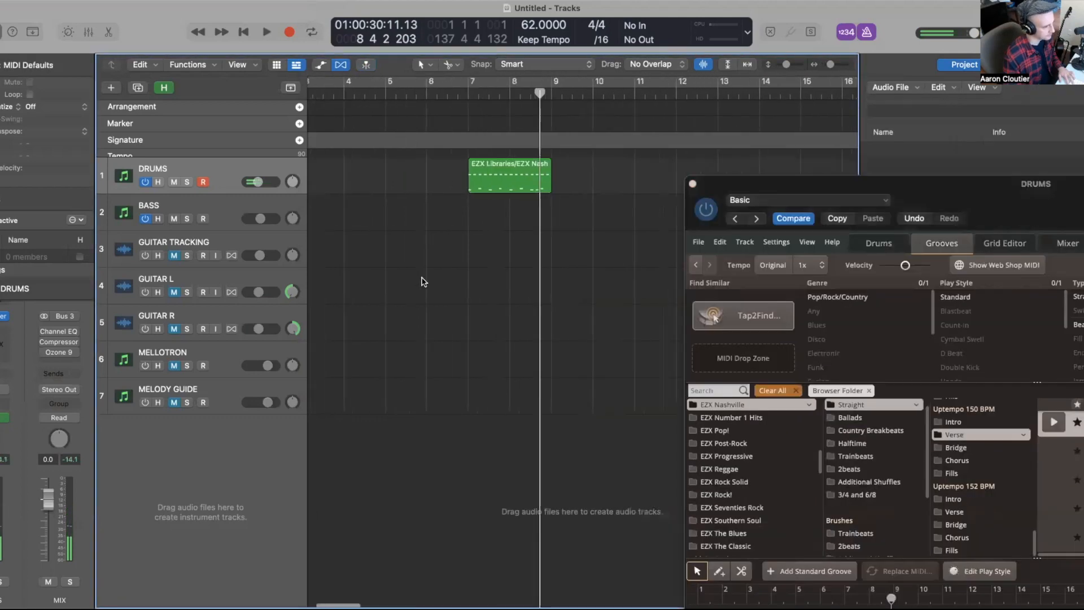
{"action": "scroll", "coordinate": [547, 177], "scroll_direction": "down", "scroll_amount": 5}
{"action": "left_click_drag", "start_coordinate": [444, 186], "coordinate": [350, 194]}
Step: Try duplicating the drum region right after itself, then undo the copy
{"action": "scroll", "coordinate": [350, 195], "scroll_direction": "up", "scroll_amount": 5}
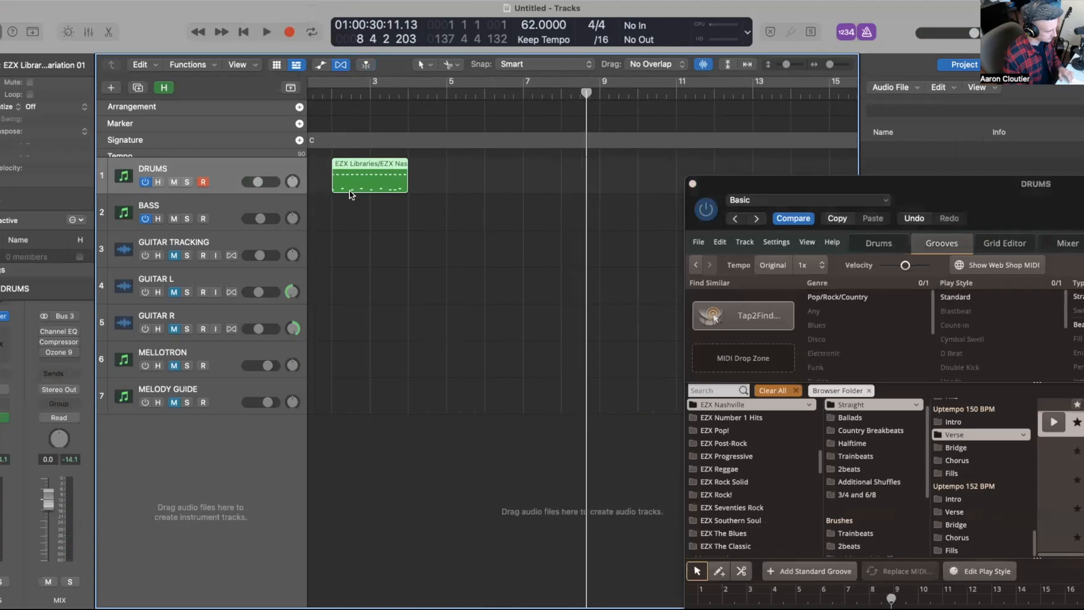
{"action": "scroll", "coordinate": [350, 195], "scroll_direction": "up", "scroll_amount": 3}
{"action": "left_click_drag", "start_coordinate": [369, 173], "coordinate": [494, 182]}
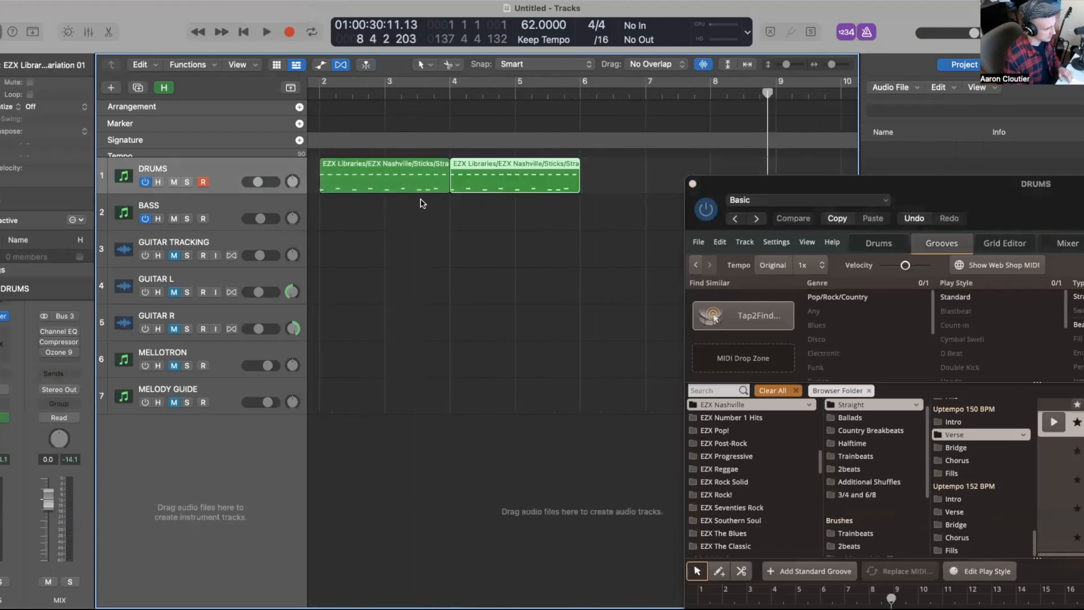
{"action": "left_click", "coordinate": [407, 214]}
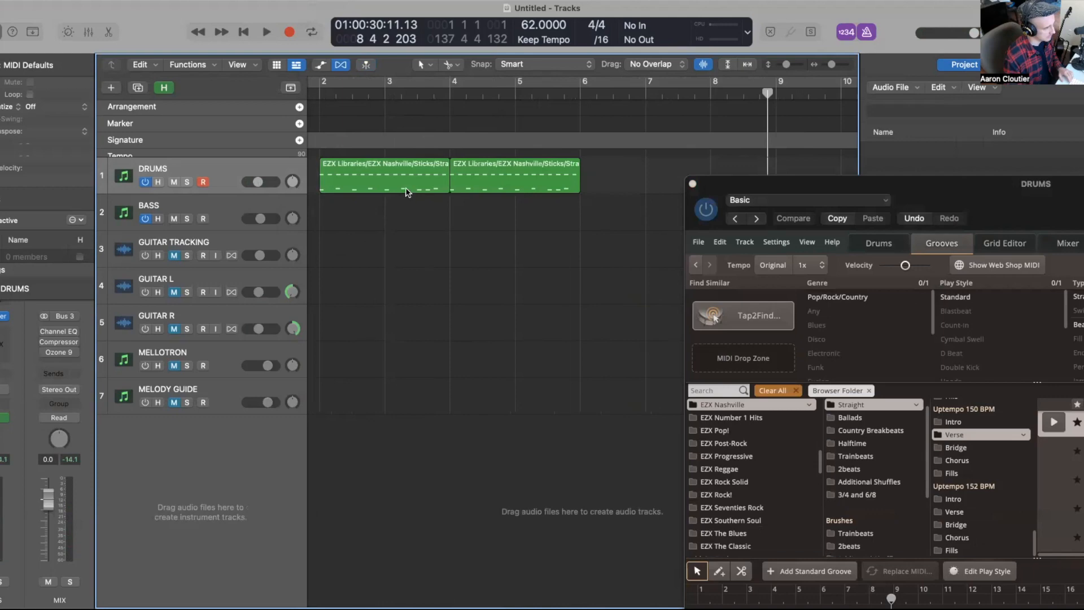
{"action": "key", "text": "super+z"}
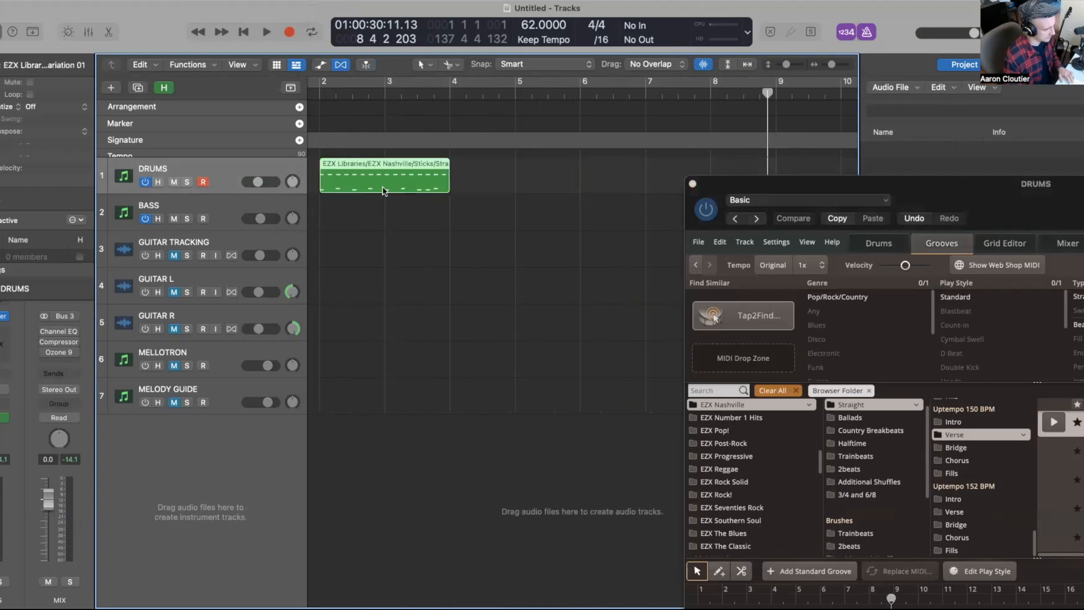
Step: Set a cycle over the drum region, open it in the Piano Roll and play it
{"action": "key", "text": "super+u"}
{"action": "key", "text": "e"}
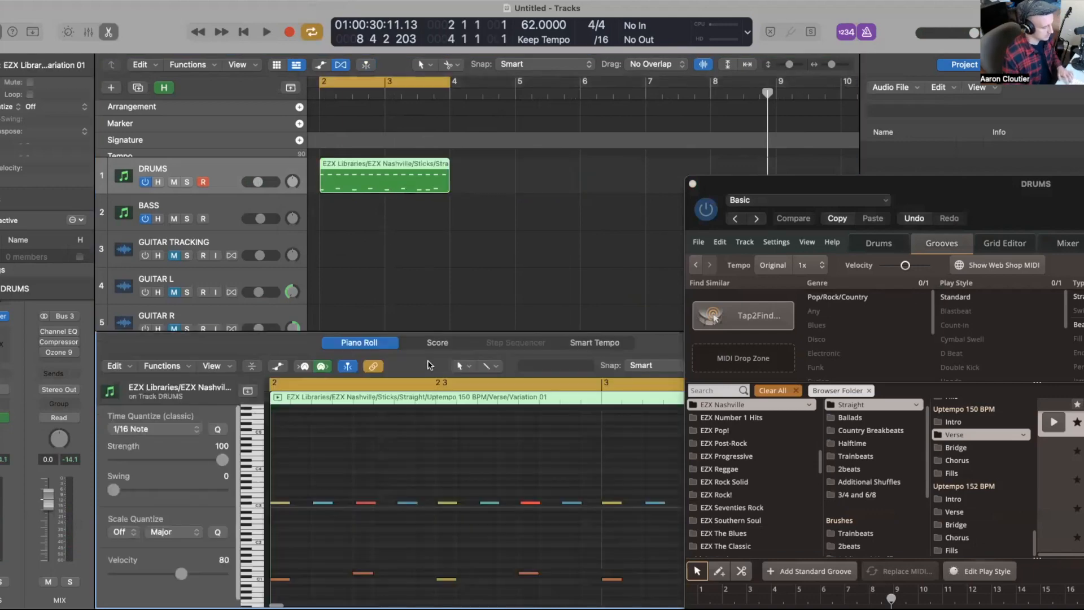
{"action": "scroll", "coordinate": [434, 417], "scroll_direction": "down", "scroll_amount": 3}
{"action": "key", "text": "space"}
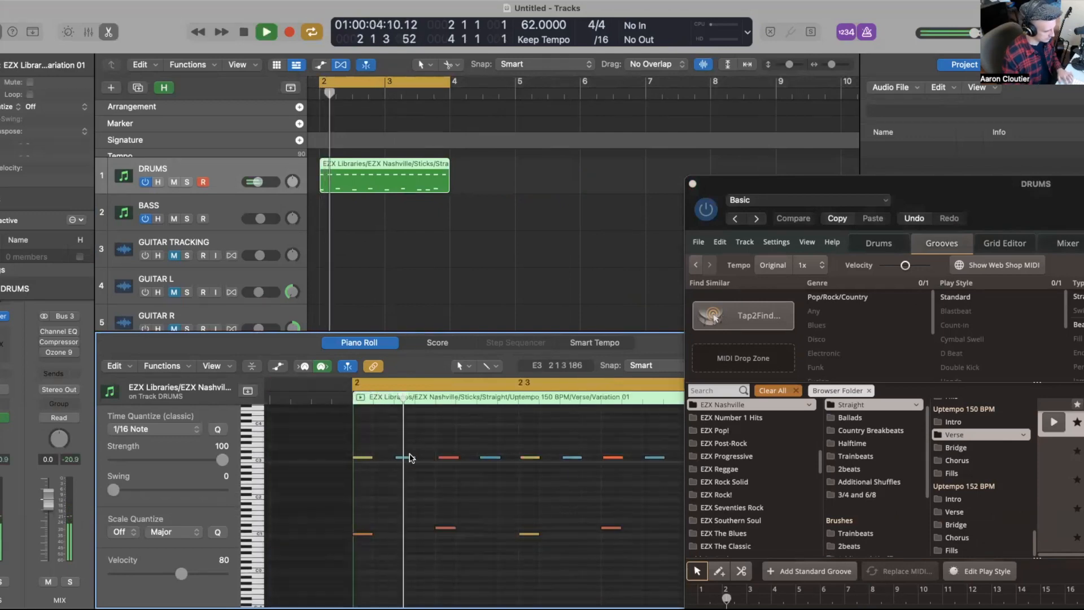
{"action": "key", "text": "space"}
Step: Select a kick note and raise its velocity to about 113 with the Velocity tool
{"action": "left_click", "coordinate": [531, 534]}
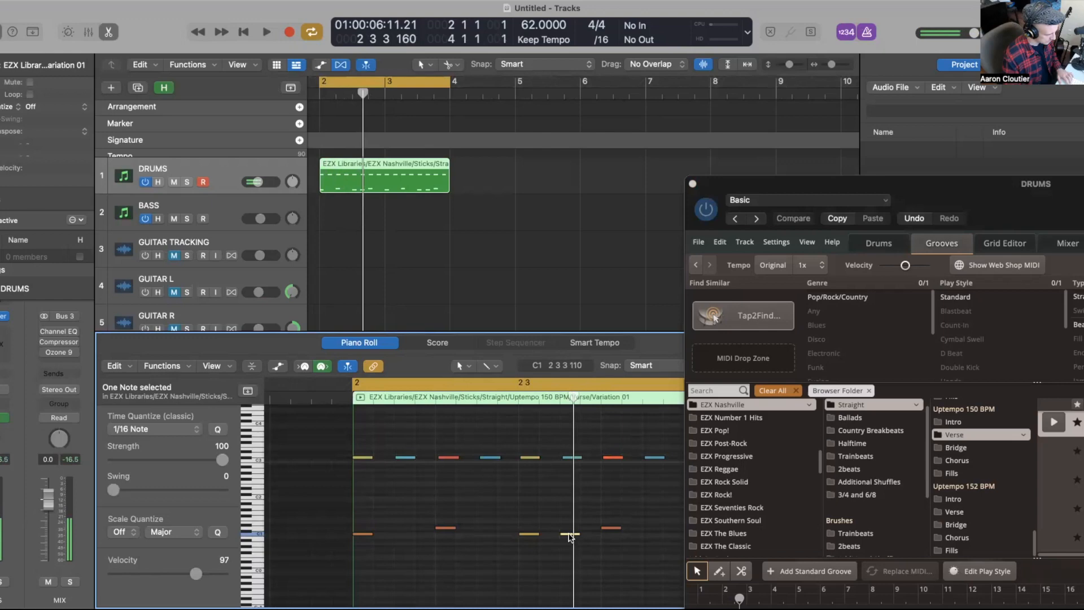
{"action": "key", "text": "t"}
{"action": "key", "text": "v"}
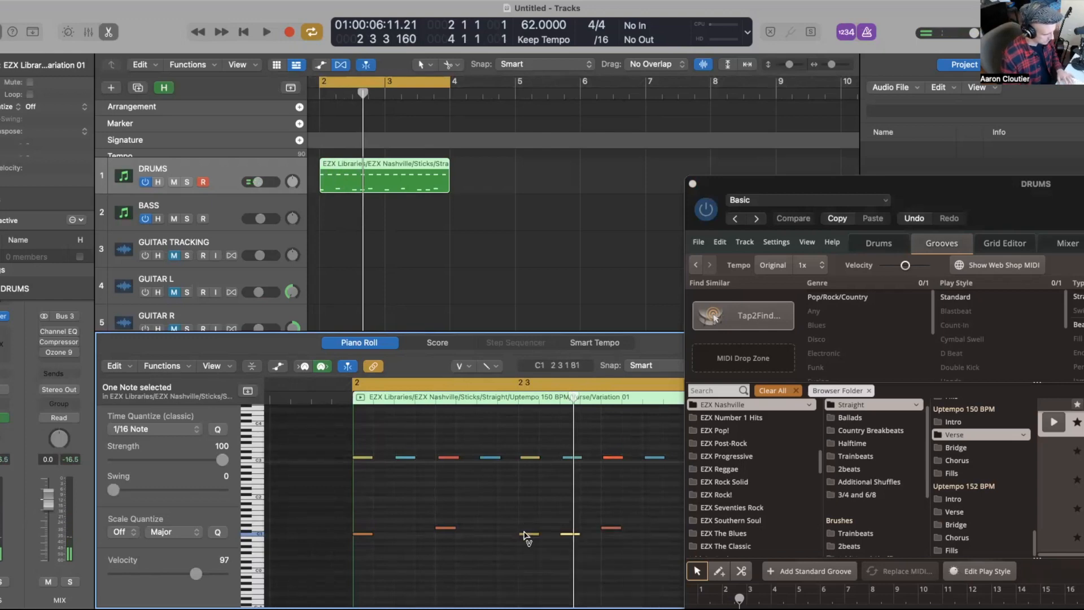
{"action": "left_click_drag", "start_coordinate": [529, 514], "coordinate": [529, 511]}
Step: Lower a kick note's velocity to 93 with the Velocity tool
{"action": "scroll", "coordinate": [529, 511], "scroll_direction": "right", "scroll_amount": 5}
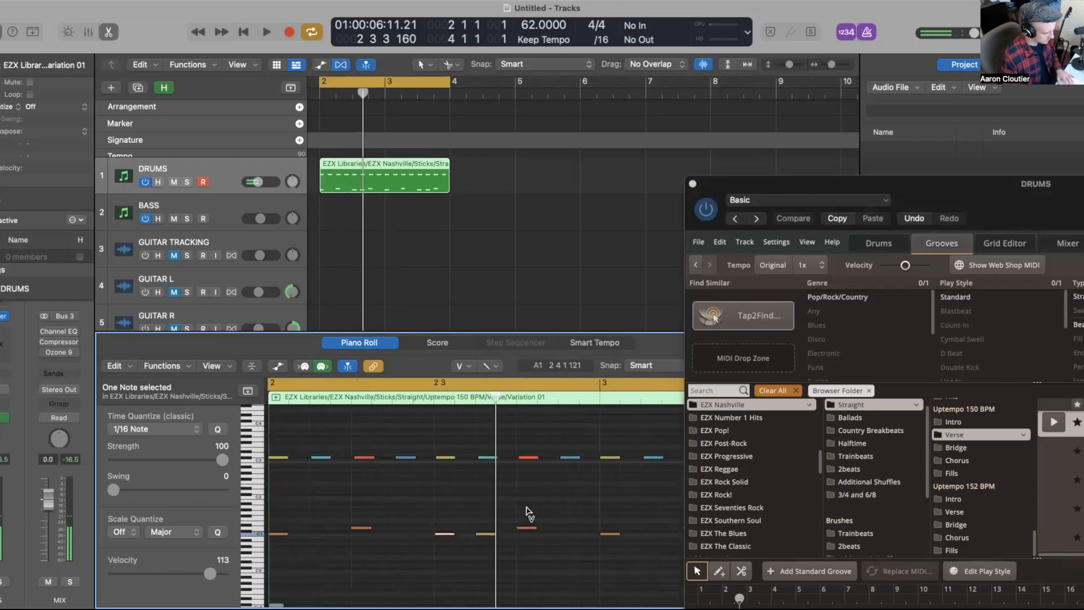
{"action": "scroll", "coordinate": [536, 516], "scroll_direction": "right", "scroll_amount": 2}
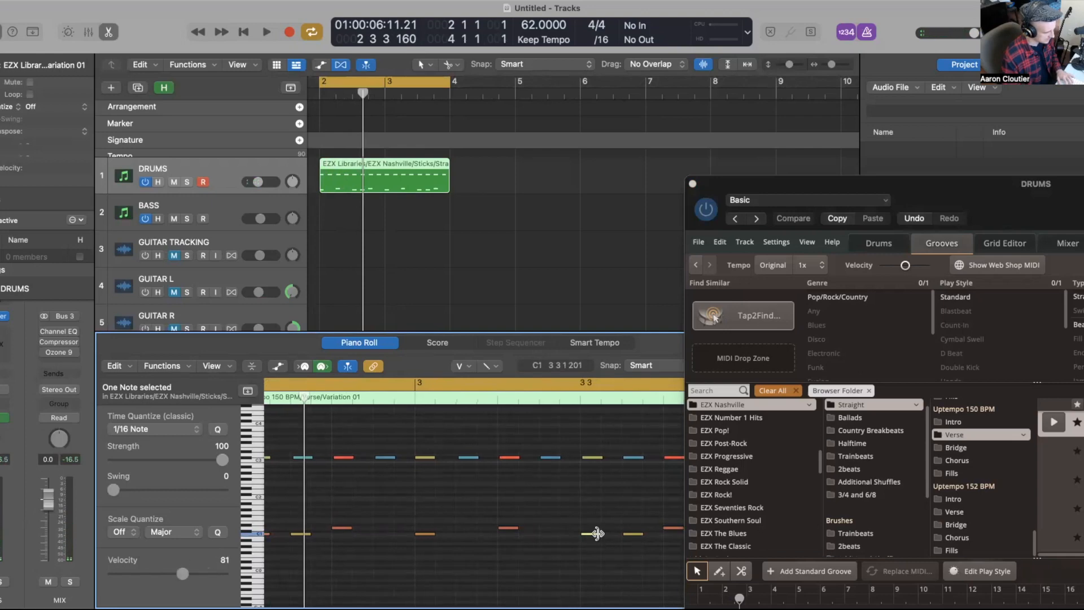
{"action": "scroll", "coordinate": [566, 535], "scroll_direction": "left", "scroll_amount": 8}
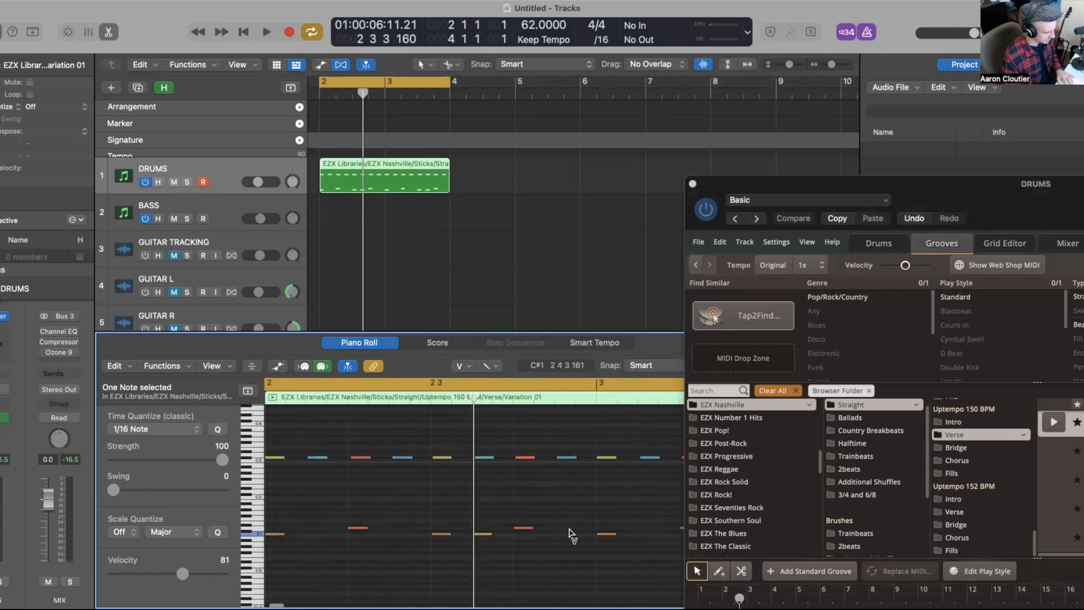
{"action": "scroll", "coordinate": [536, 532], "scroll_direction": "right", "scroll_amount": 1}
{"action": "scroll", "coordinate": [534, 532], "scroll_direction": "down", "scroll_amount": 1}
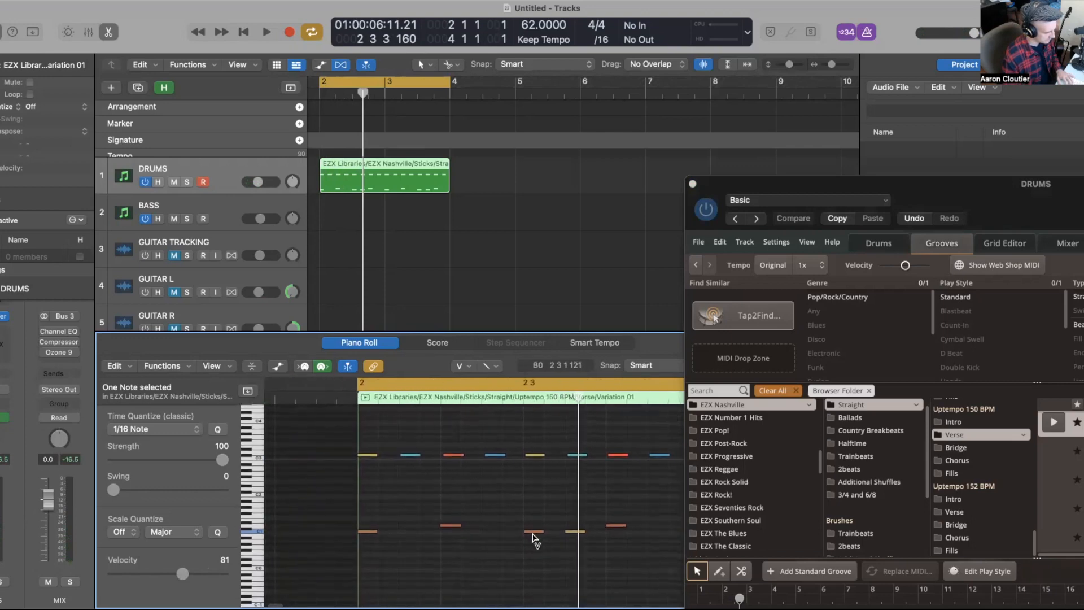
{"action": "left_click", "coordinate": [532, 533]}
{"action": "left_click", "coordinate": [533, 530]}
{"action": "left_click_drag", "start_coordinate": [533, 533], "coordinate": [533, 571]}
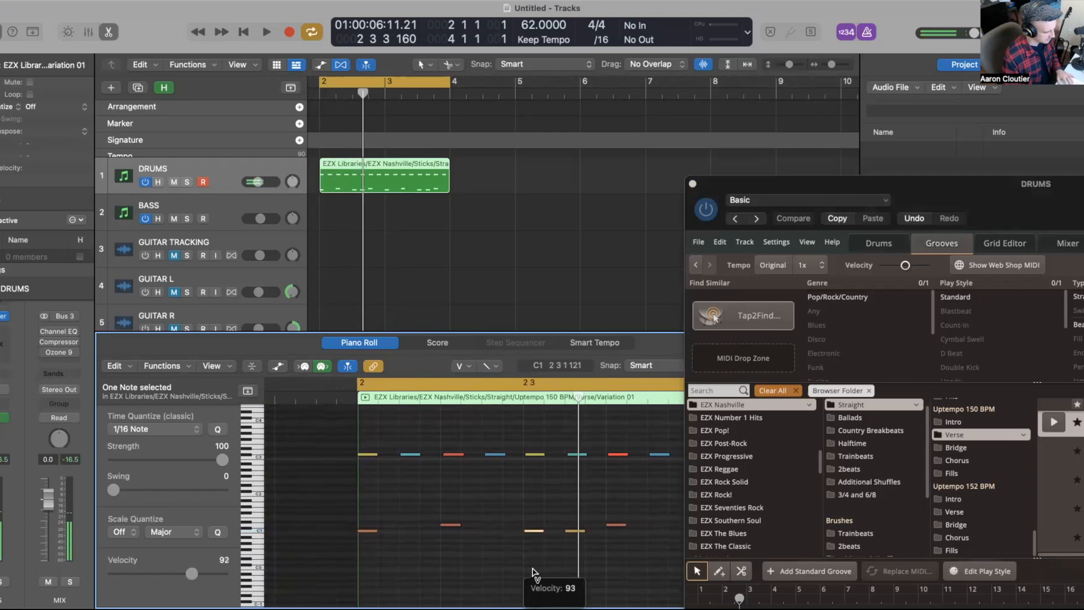
Step: Play back the edited drum region in the cycle, stop, and deselect the notes
{"action": "key", "text": "space"}
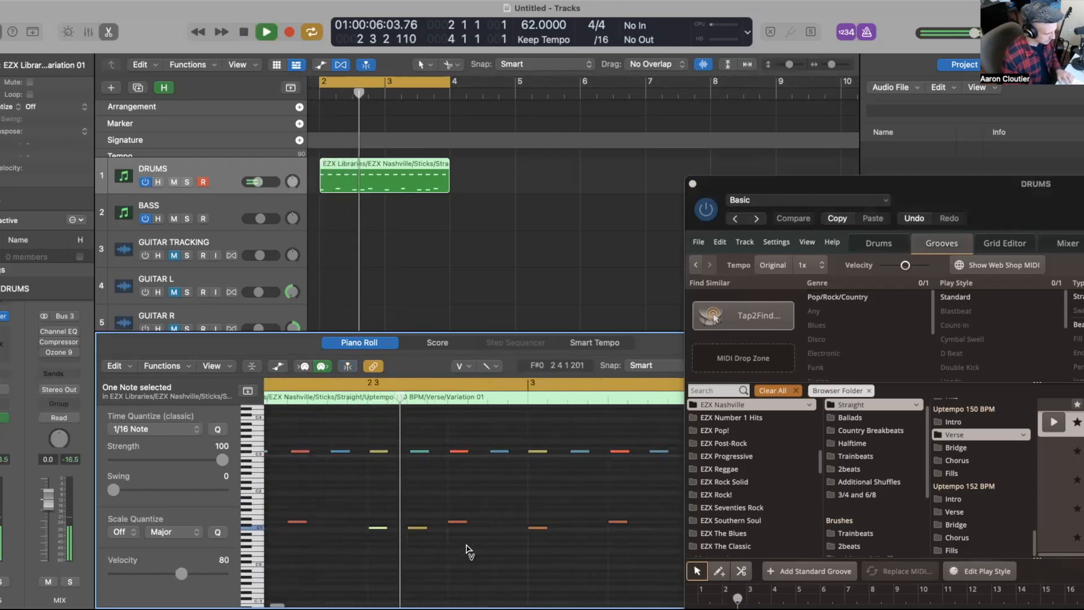
{"action": "scroll", "coordinate": [467, 545], "scroll_direction": "down", "scroll_amount": 6}
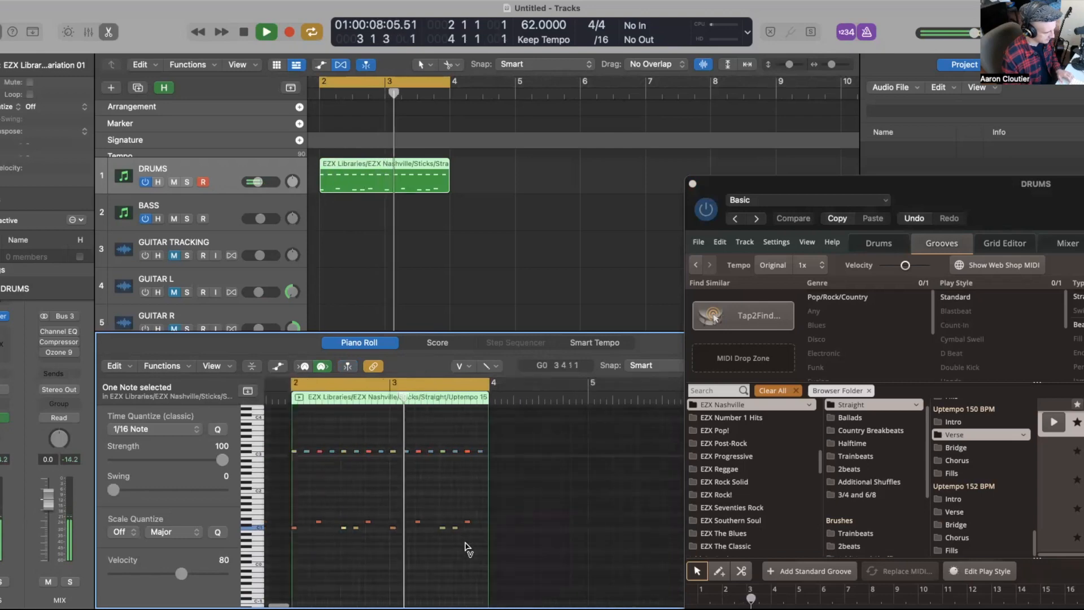
{"action": "scroll", "coordinate": [466, 544], "scroll_direction": "up", "scroll_amount": 2}
{"action": "scroll", "coordinate": [466, 544], "scroll_direction": "up", "scroll_amount": 3}
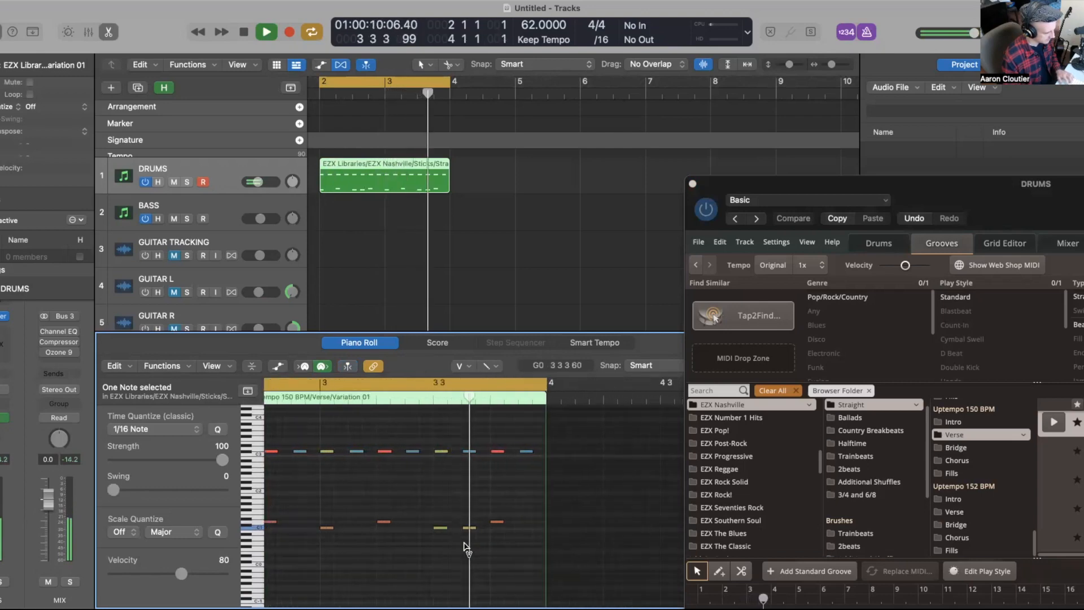
{"action": "key", "text": "space"}
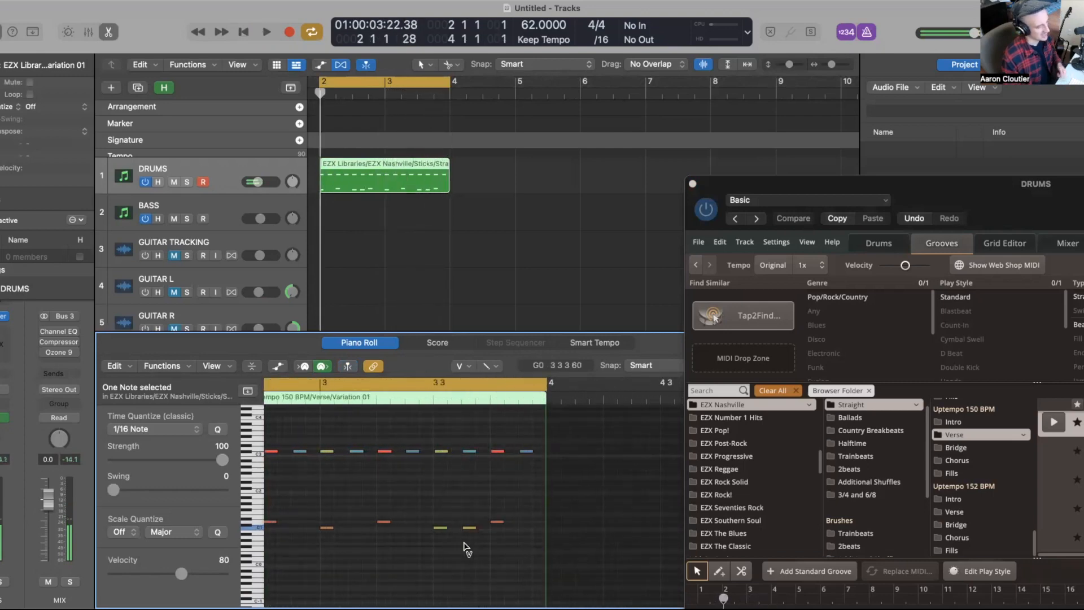
{"action": "left_click", "coordinate": [478, 265]}
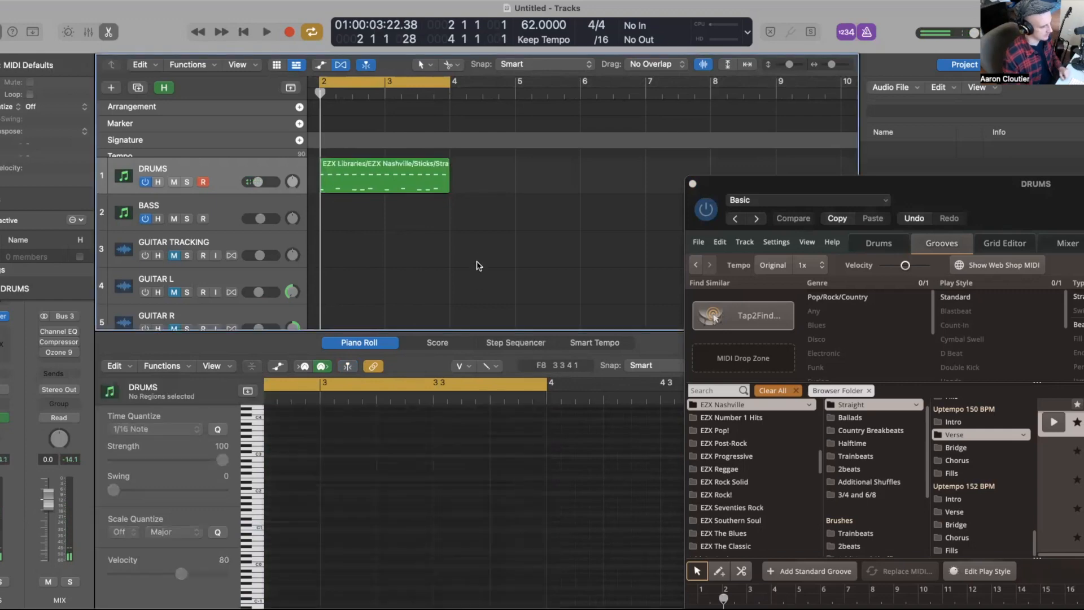
Step: Enlarge the EZdrummer window and preview the Verse 02 groove
{"action": "double_click", "coordinate": [813, 193]}
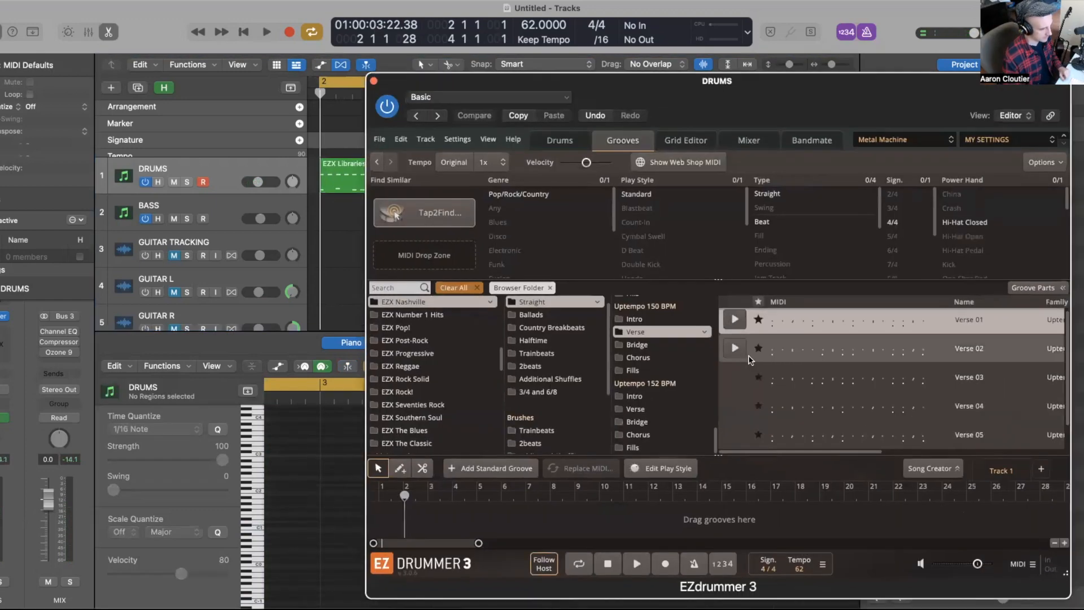
{"action": "left_click", "coordinate": [735, 349]}
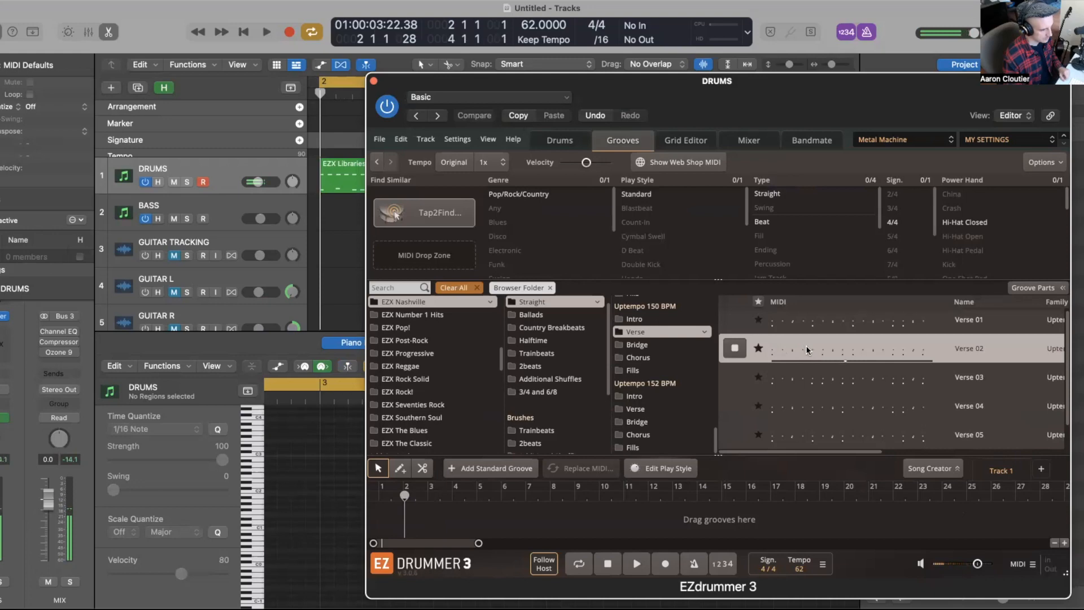
{"action": "left_click_drag", "start_coordinate": [672, 89], "coordinate": [716, 229]}
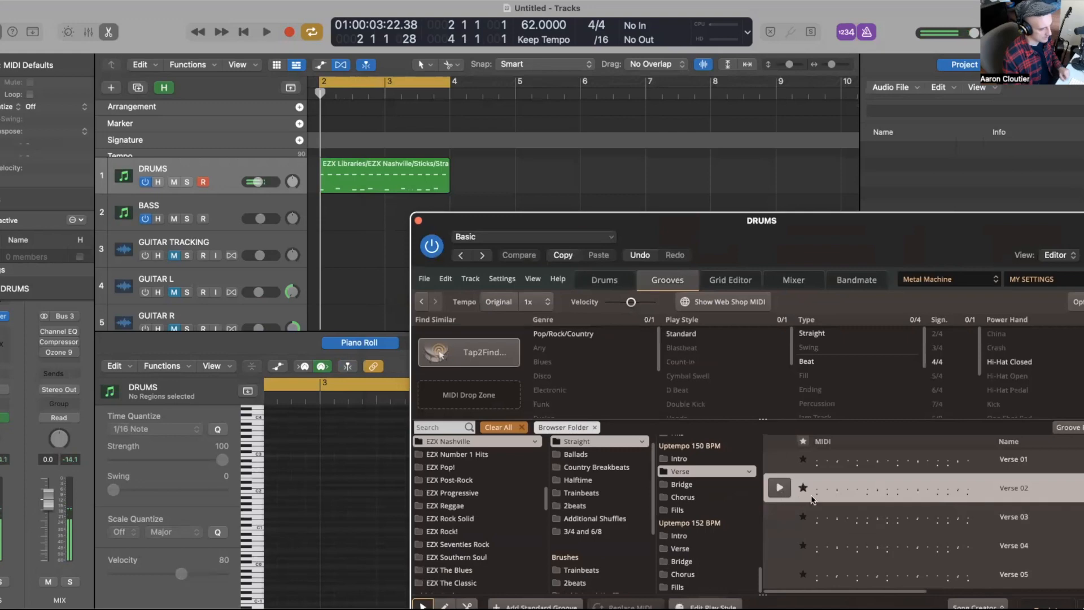
Step: Place the Verse 02 groove on the DRUMS track at bar 6 and copy the first drum region to bar 4
{"action": "left_click_drag", "start_coordinate": [854, 501], "coordinate": [607, 191]}
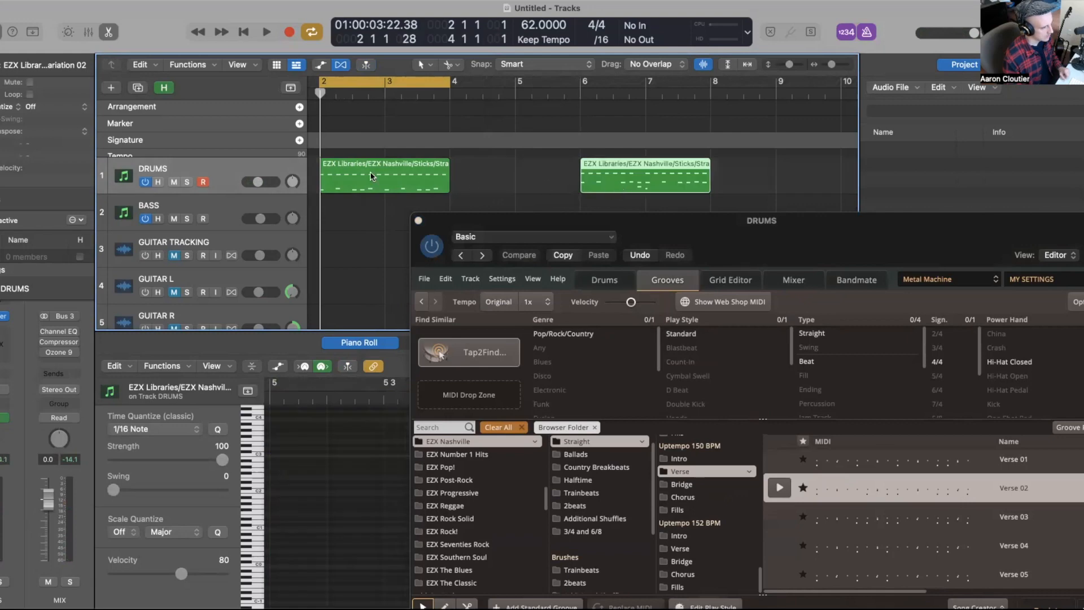
{"action": "left_click_drag", "start_coordinate": [368, 173], "coordinate": [496, 191]}
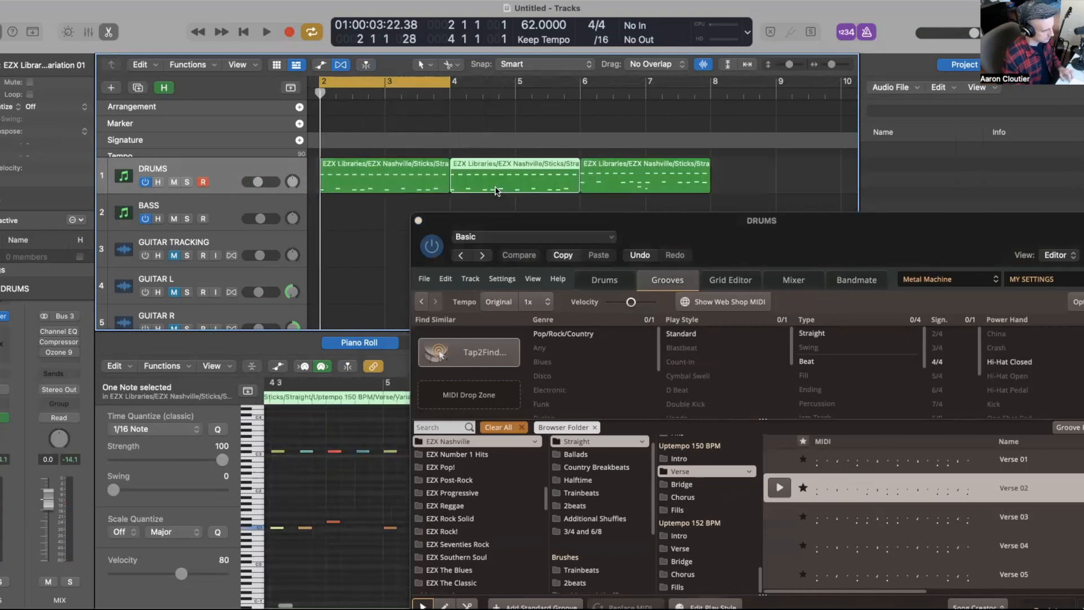
Step: Set a cycle over the Verse 02 region and play it back
{"action": "left_click", "coordinate": [604, 188]}
{"action": "key", "text": "c"}
{"action": "key", "text": "shift+space"}
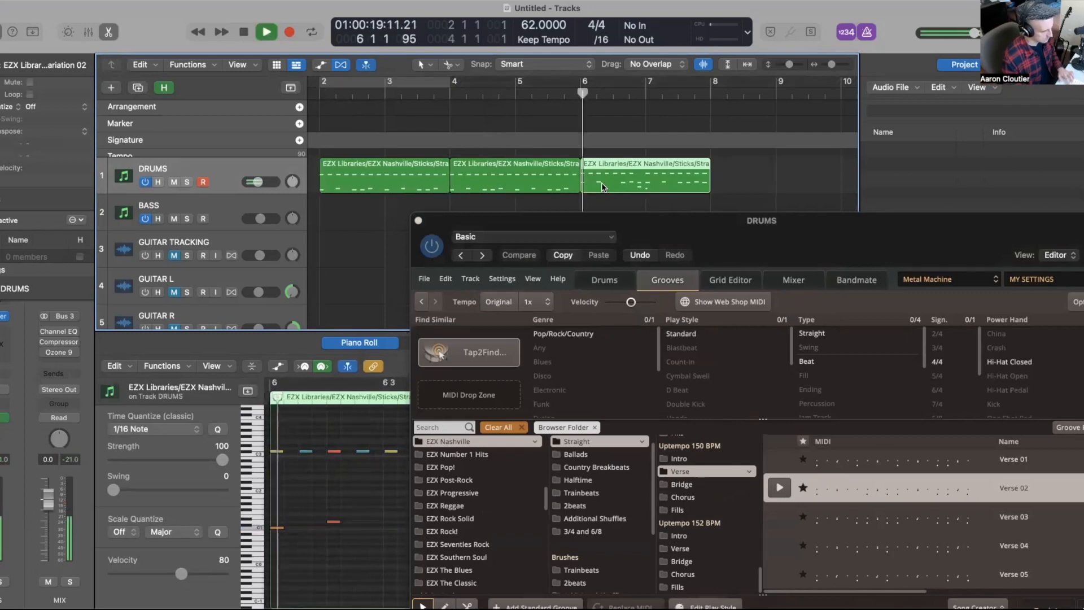
{"action": "key", "text": "super+Right"}
{"action": "key", "text": "super+Right"}
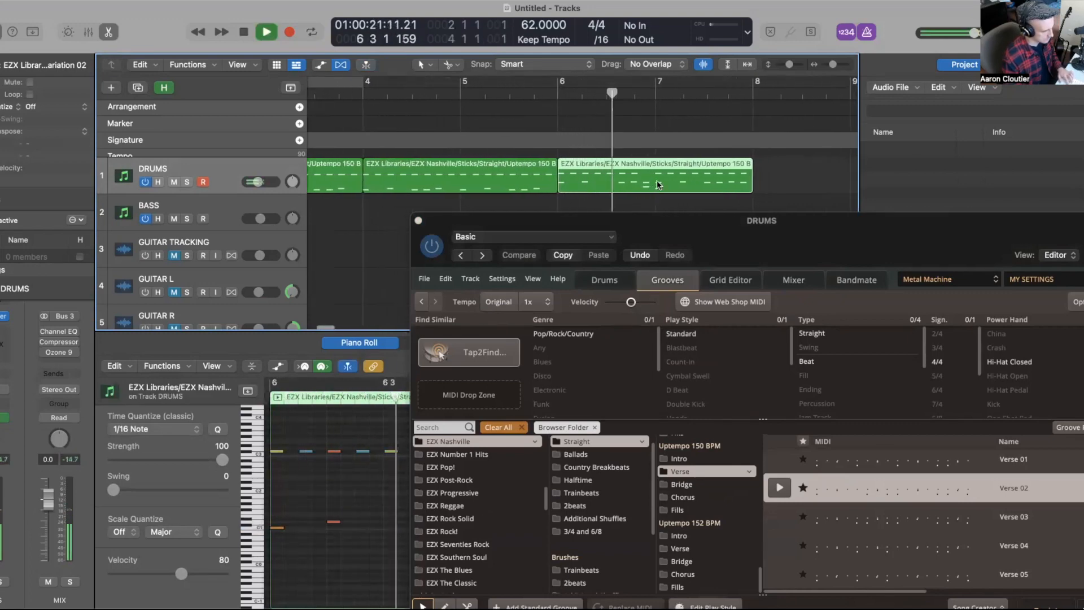
{"action": "key", "text": "space"}
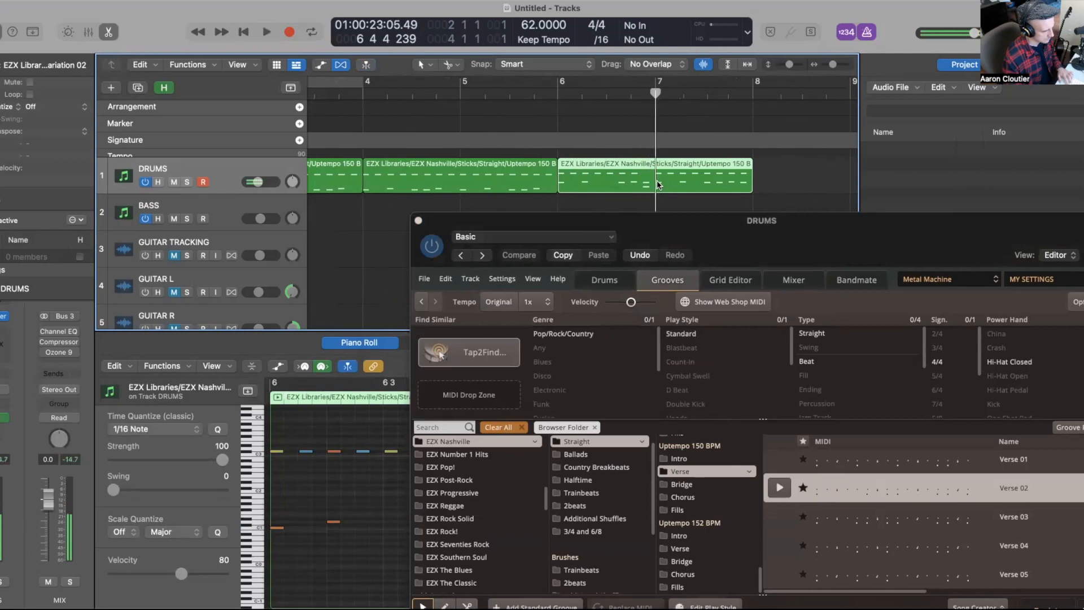
Step: Split the Verse 02 region at the playhead at bar 7 and delete the remainder
{"action": "key", "text": "super+t"}
{"action": "key", "text": "Delete"}
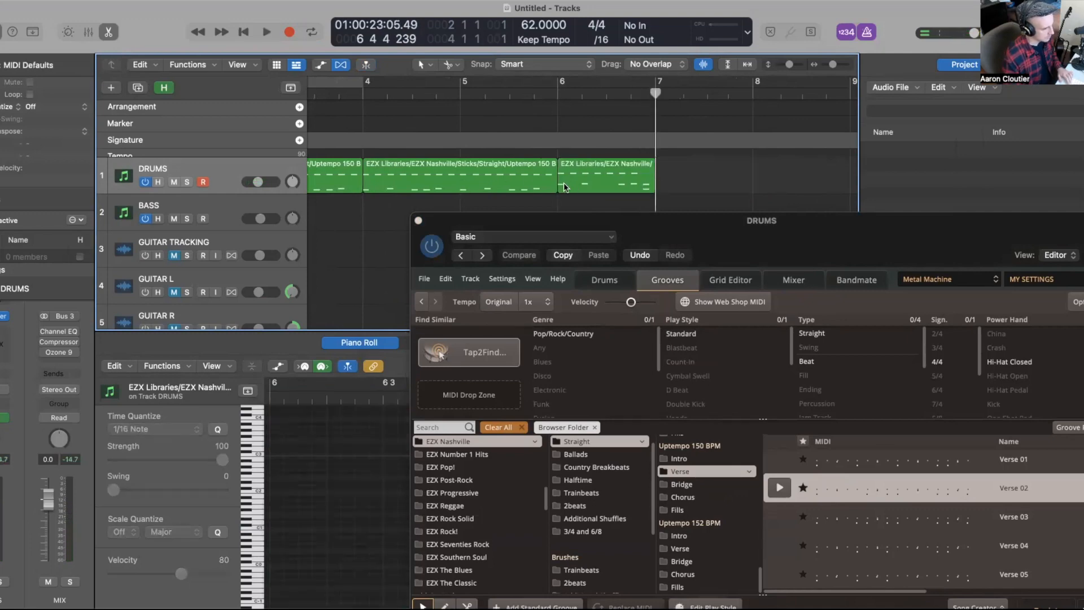
Step: Set the cycle to the trimmed Verse 02 region, close EZdrummer and open the region in the Piano Roll
{"action": "left_click", "coordinate": [587, 189]}
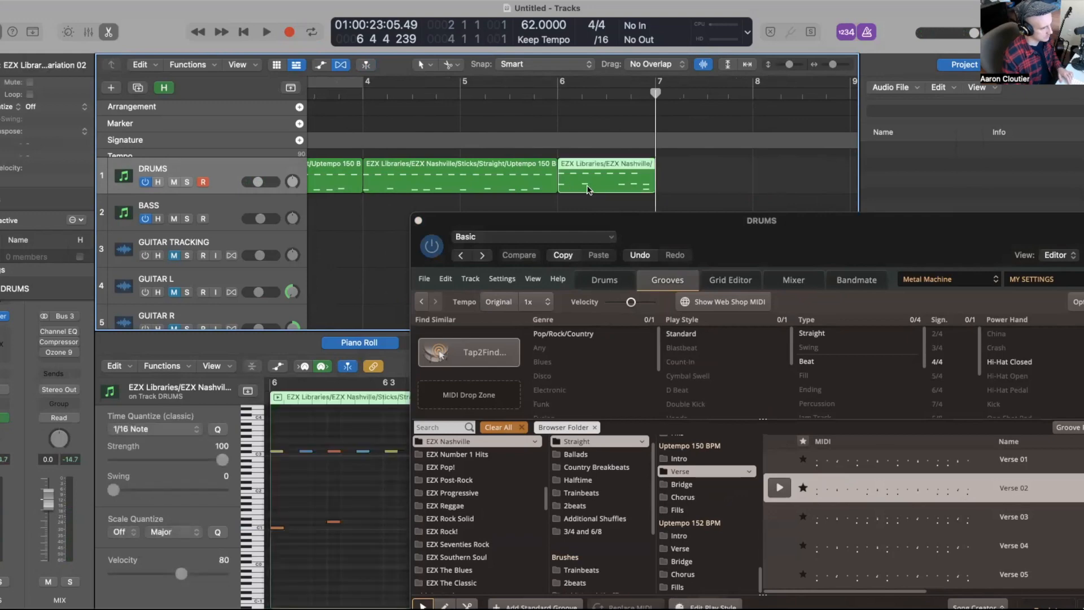
{"action": "key", "text": "super+u"}
{"action": "key", "text": "p"}
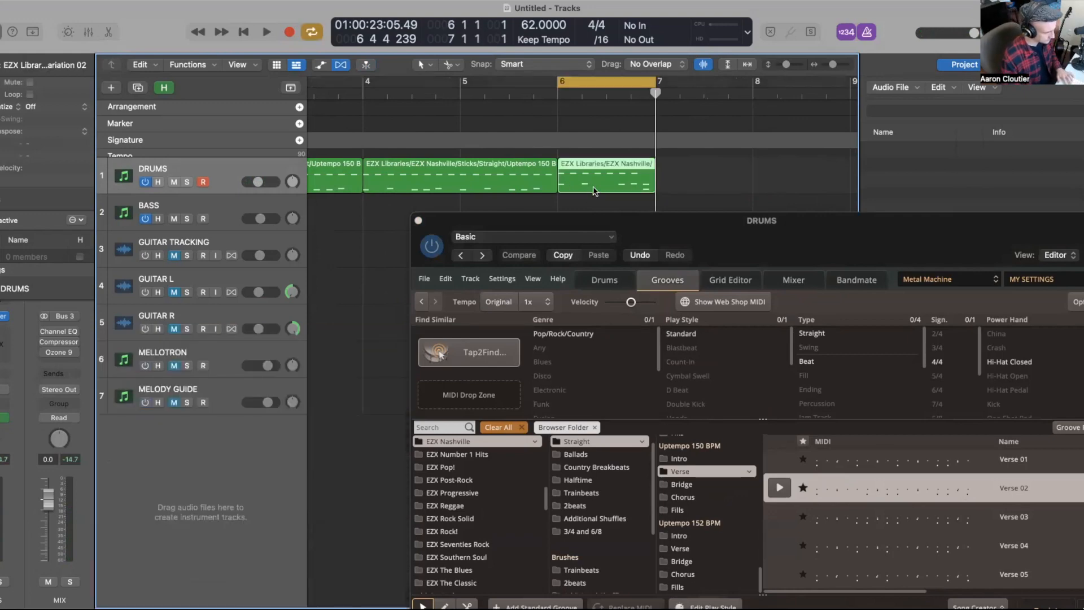
{"action": "left_click", "coordinate": [419, 220]}
{"action": "key", "text": "p"}
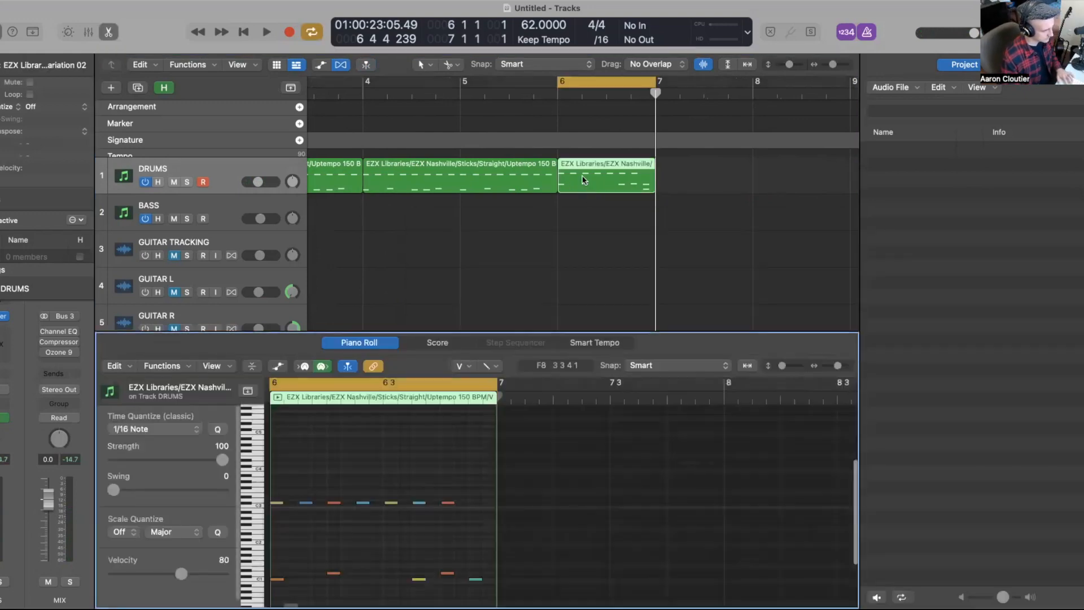
Step: Play back the Verse 02 region and examine its notes in the Piano Roll
{"action": "scroll", "coordinate": [419, 435], "scroll_direction": "down", "scroll_amount": 4}
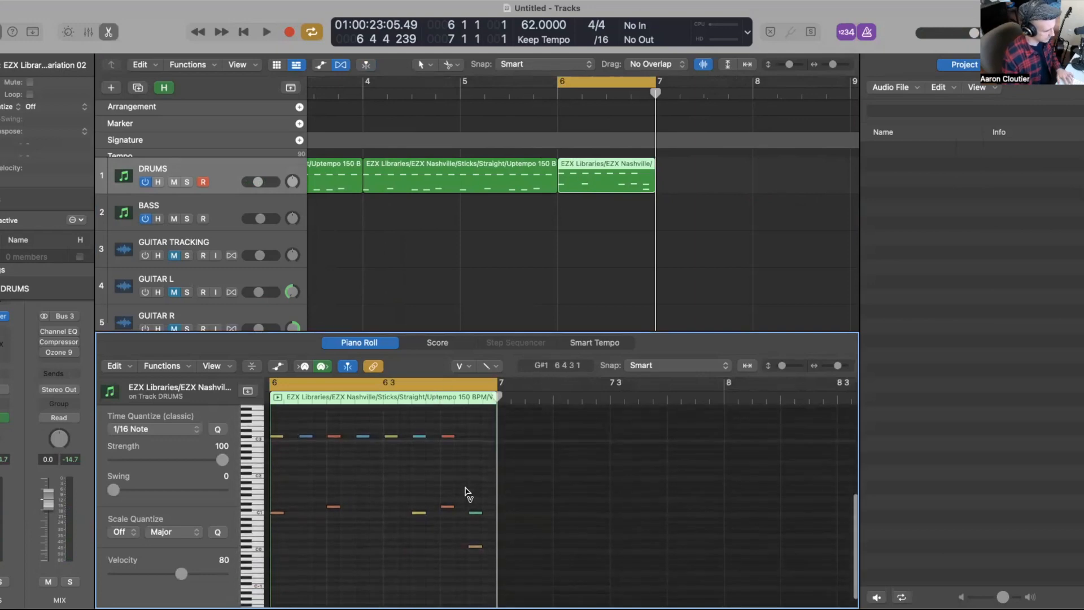
{"action": "key", "text": "space"}
{"action": "scroll", "coordinate": [467, 491], "scroll_direction": "down", "scroll_amount": 1}
{"action": "scroll", "coordinate": [467, 491], "scroll_direction": "up", "scroll_amount": 1}
{"action": "scroll", "coordinate": [467, 491], "scroll_direction": "up", "scroll_amount": 2}
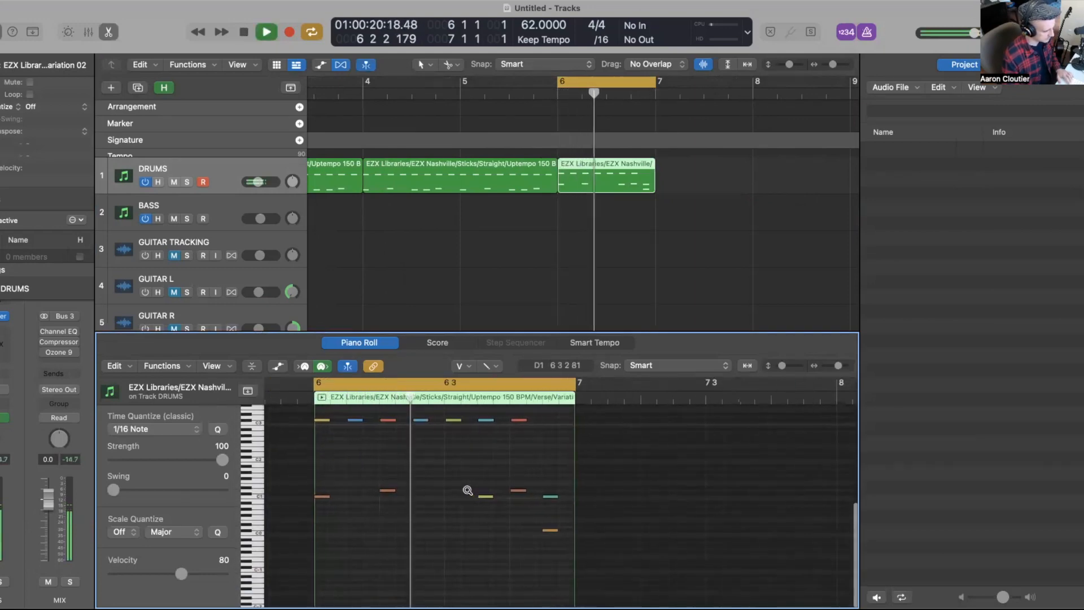
{"action": "scroll", "coordinate": [467, 491], "scroll_direction": "up", "scroll_amount": 3}
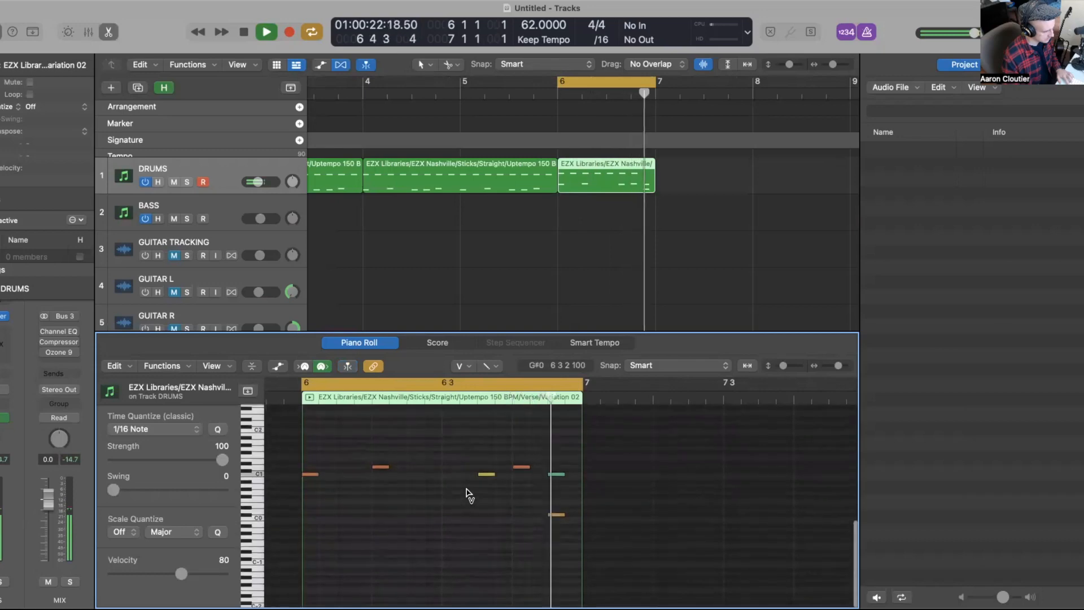
{"action": "key", "text": "space"}
{"action": "scroll", "coordinate": [552, 543], "scroll_direction": "up", "scroll_amount": 2}
{"action": "scroll", "coordinate": [552, 543], "scroll_direction": "down", "scroll_amount": 2}
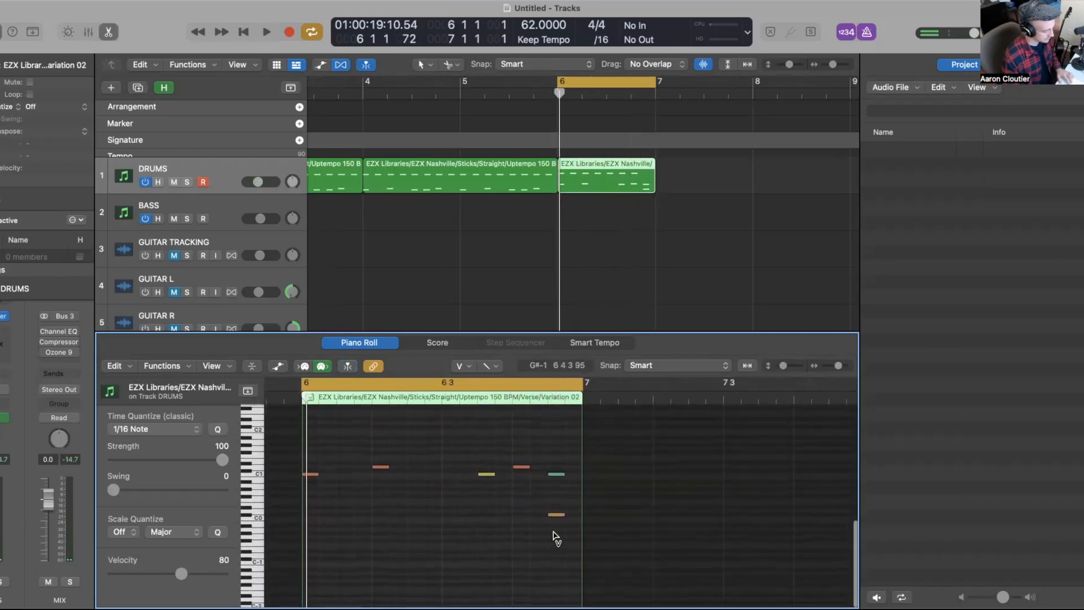
{"action": "scroll", "coordinate": [555, 537], "scroll_direction": "up", "scroll_amount": 1}
Step: Lower the velocity of notes near the region's end with the Velocity tool
{"action": "key", "text": "t"}
{"action": "left_click", "coordinate": [555, 539]}
{"action": "left_click_drag", "start_coordinate": [569, 531], "coordinate": [559, 474]}
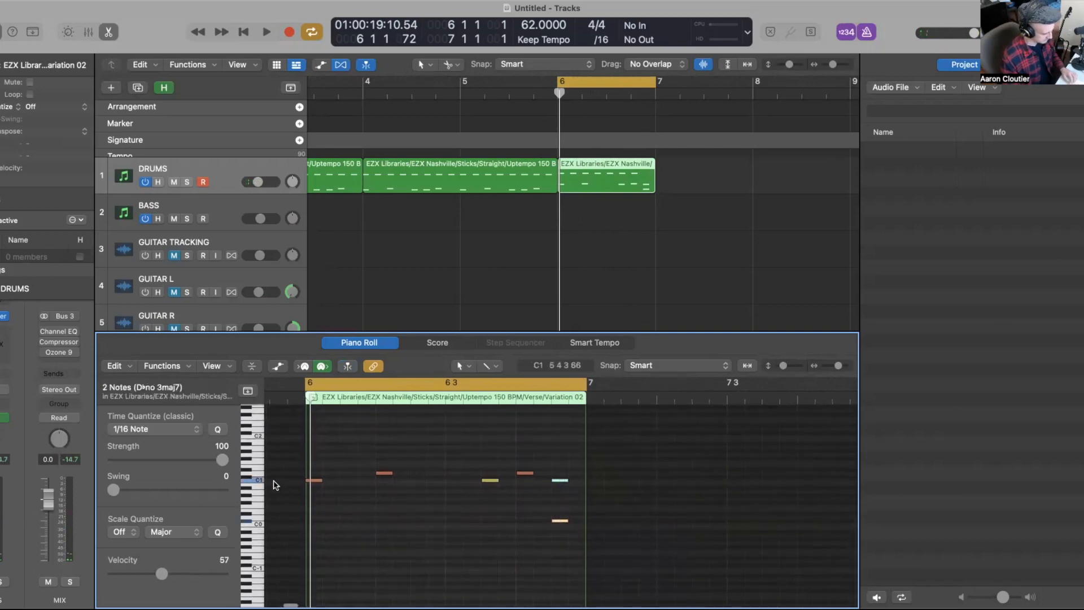
Step: Delete the Verse 02 region from the DRUMS track
{"action": "left_click", "coordinate": [492, 223]}
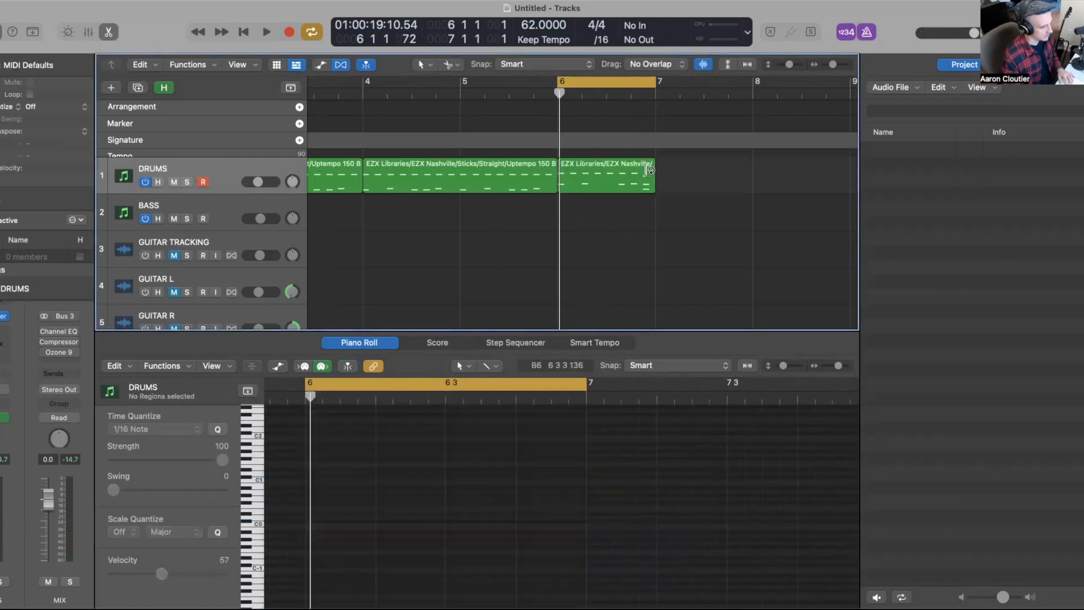
{"action": "left_click", "coordinate": [606, 186]}
{"action": "key", "text": "Delete"}
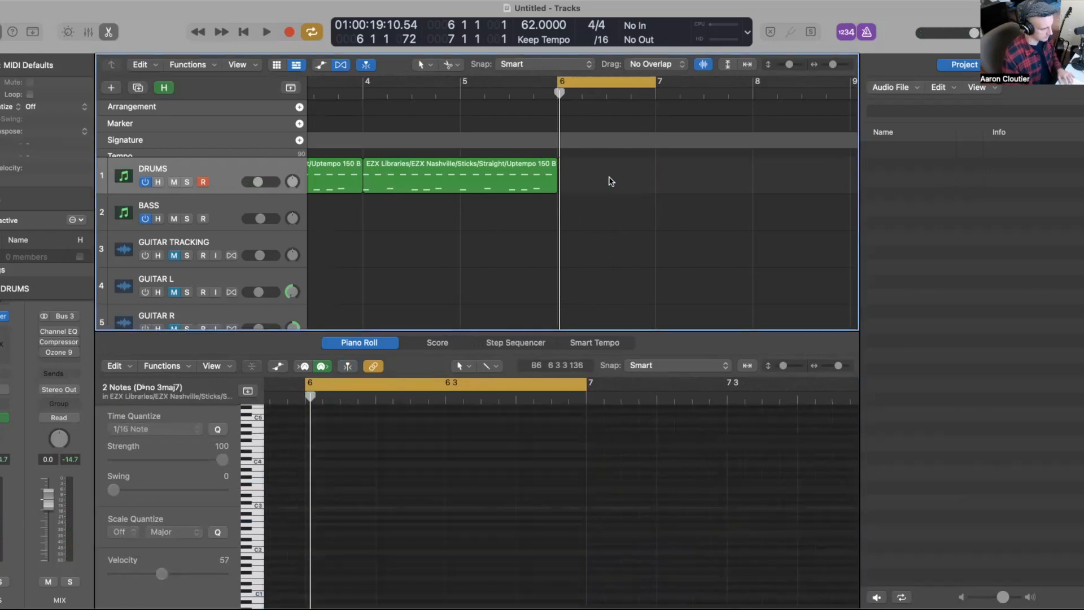
Step: Set a cycle over the copied drum region at bar 4 and play it back
{"action": "scroll", "coordinate": [508, 180], "scroll_direction": "right", "scroll_amount": 2}
{"action": "left_click", "coordinate": [397, 185]}
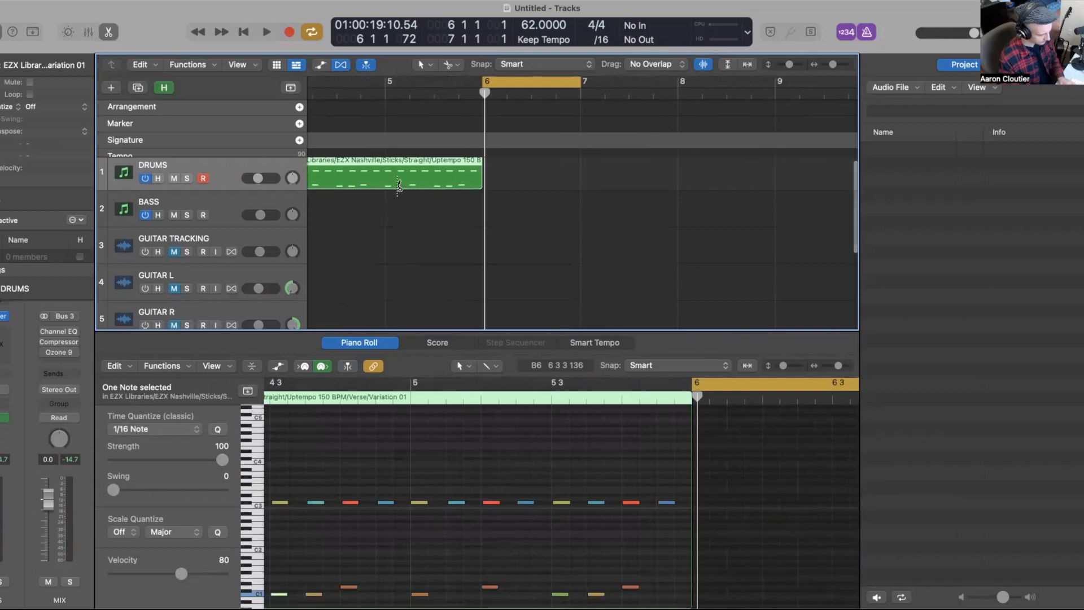
{"action": "key", "text": "super+u"}
{"action": "key", "text": "space"}
{"action": "scroll", "coordinate": [573, 434], "scroll_direction": "down", "scroll_amount": 3}
{"action": "key", "text": "space"}
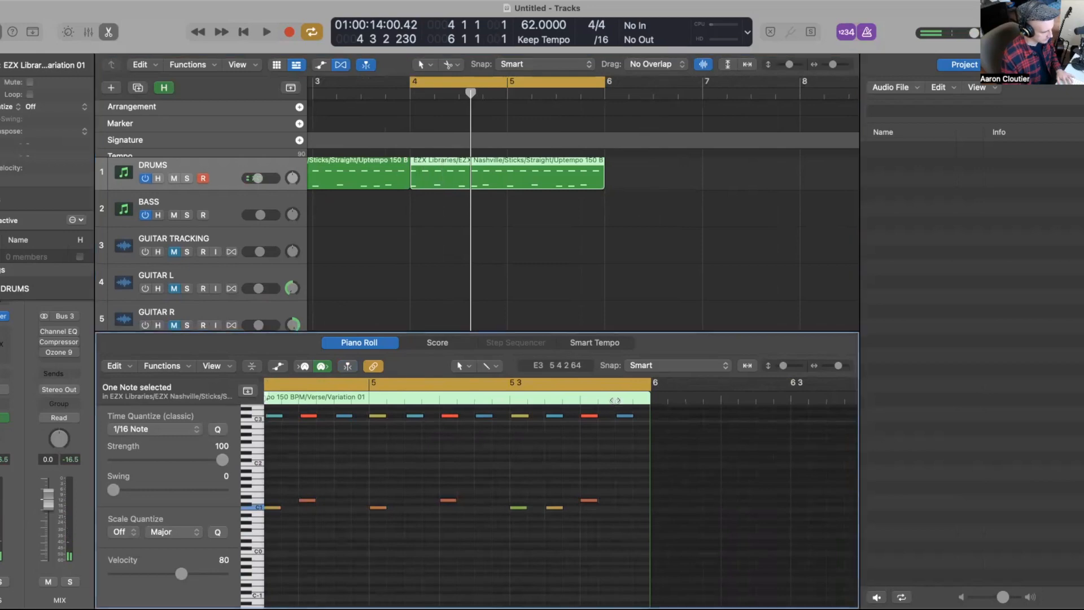
Step: Inspect the final hi-hat notes of the copied region in the Piano Roll
{"action": "left_click", "coordinate": [616, 404]}
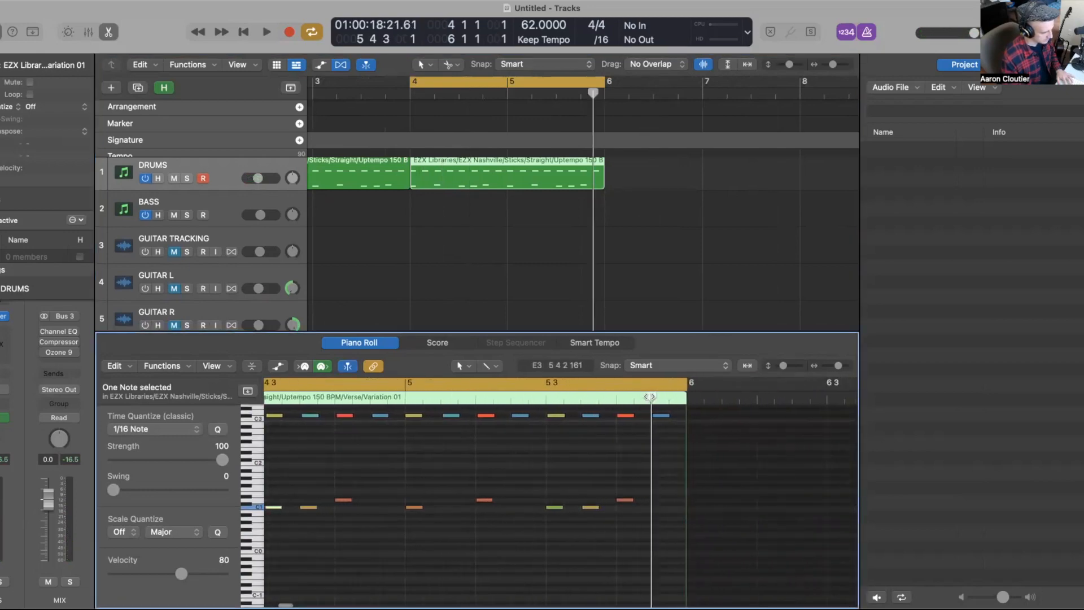
{"action": "scroll", "coordinate": [649, 396], "scroll_direction": "left", "scroll_amount": 5}
{"action": "scroll", "coordinate": [681, 428], "scroll_direction": "right", "scroll_amount": 5}
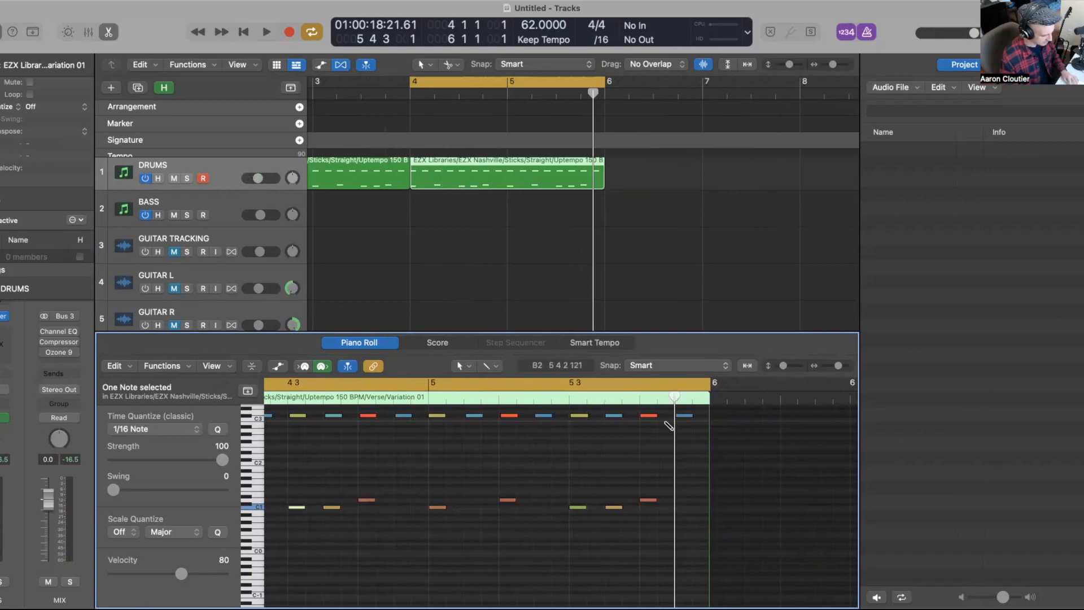
{"action": "scroll", "coordinate": [668, 425], "scroll_direction": "left", "scroll_amount": 5}
{"action": "scroll", "coordinate": [672, 469], "scroll_direction": "right", "scroll_amount": 5}
{"action": "scroll", "coordinate": [679, 489], "scroll_direction": "down", "scroll_amount": 3}
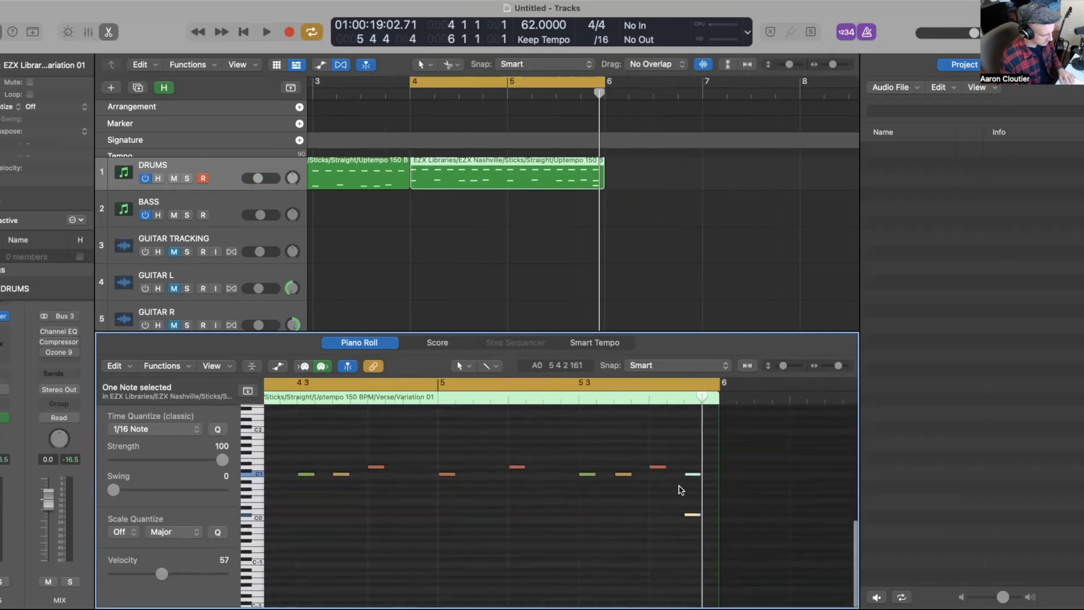
{"action": "scroll", "coordinate": [683, 487], "scroll_direction": "up", "scroll_amount": 5}
{"action": "left_click", "coordinate": [681, 489]}
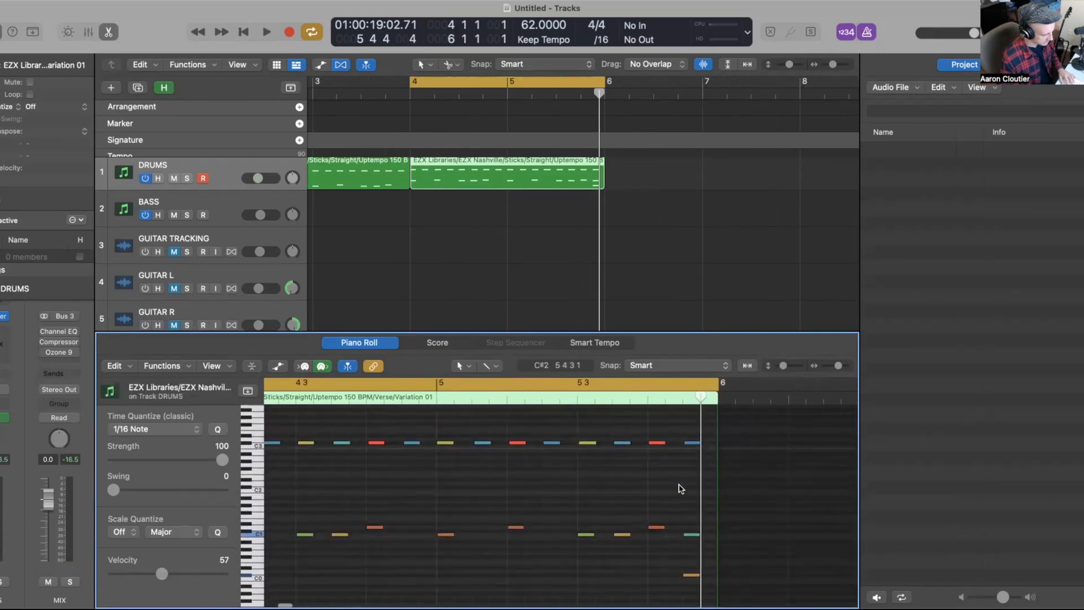
{"action": "left_click", "coordinate": [692, 442]}
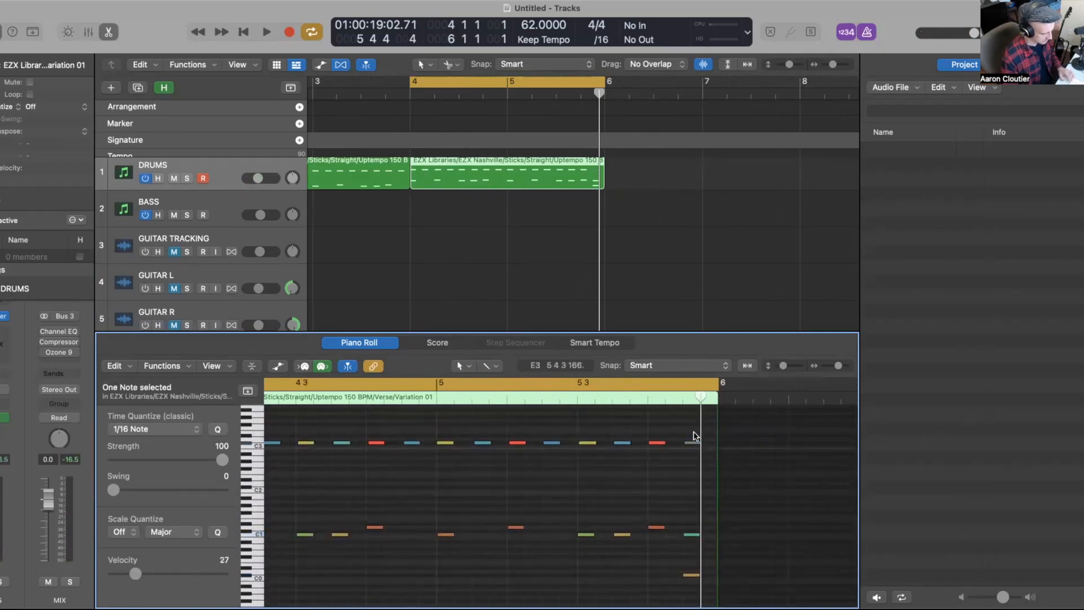
{"action": "scroll", "coordinate": [490, 462], "scroll_direction": "down", "scroll_amount": 6}
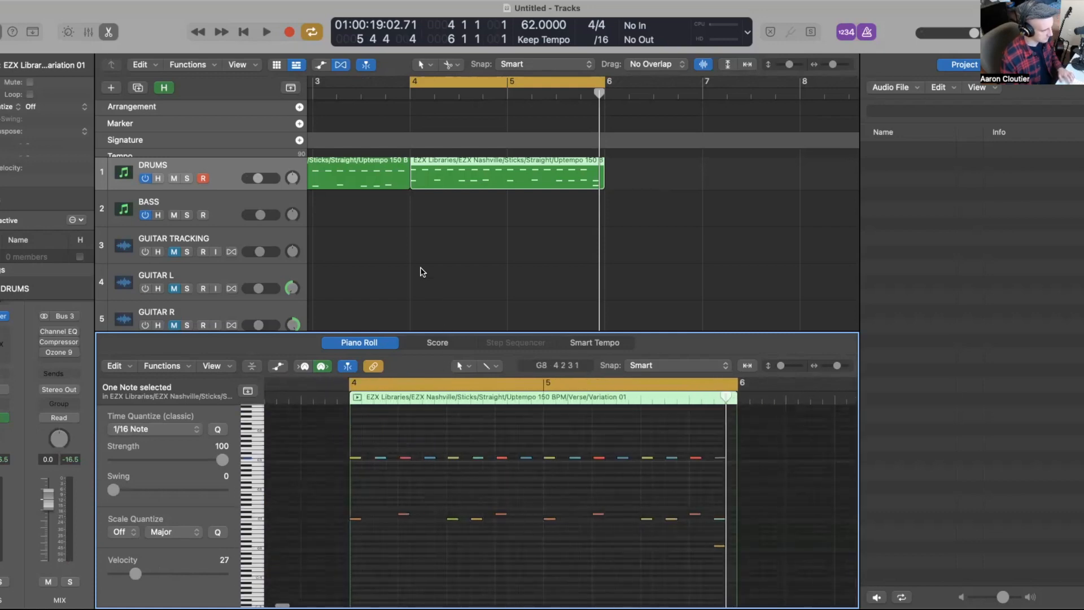
Step: Set a cycle over both drum regions and play them back
{"action": "scroll", "coordinate": [424, 276], "scroll_direction": "down", "scroll_amount": 3}
{"action": "left_click_drag", "start_coordinate": [399, 222], "coordinate": [534, 185]}
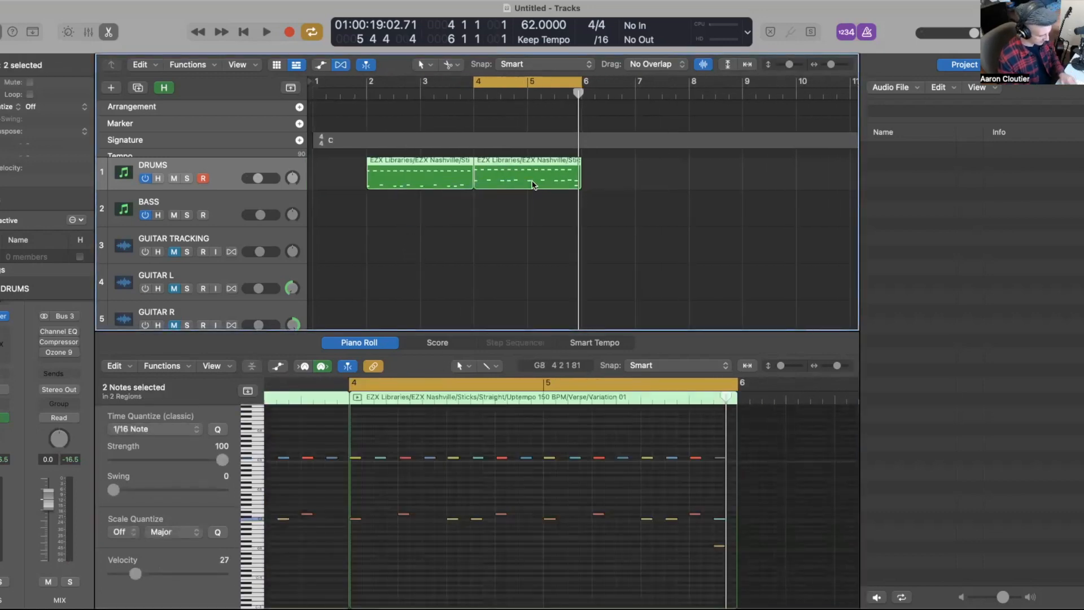
{"action": "key", "text": "super+u"}
{"action": "left_click", "coordinate": [435, 250]}
{"action": "key", "text": "space"}
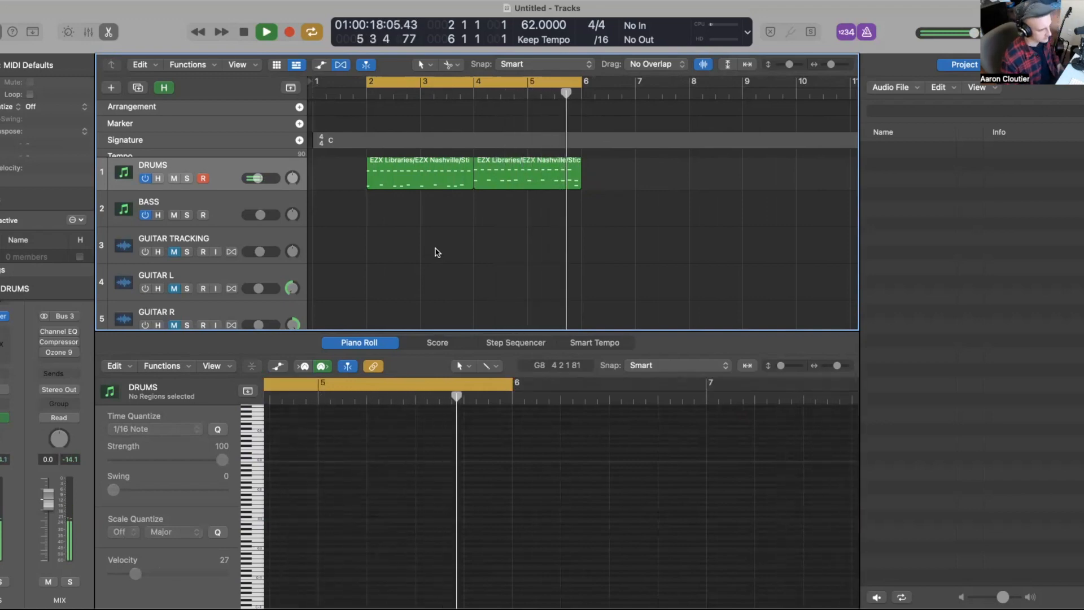
{"action": "key", "text": "space"}
Step: Set a cycle over the first drum region only
{"action": "scroll", "coordinate": [415, 220], "scroll_direction": "down", "scroll_amount": 1}
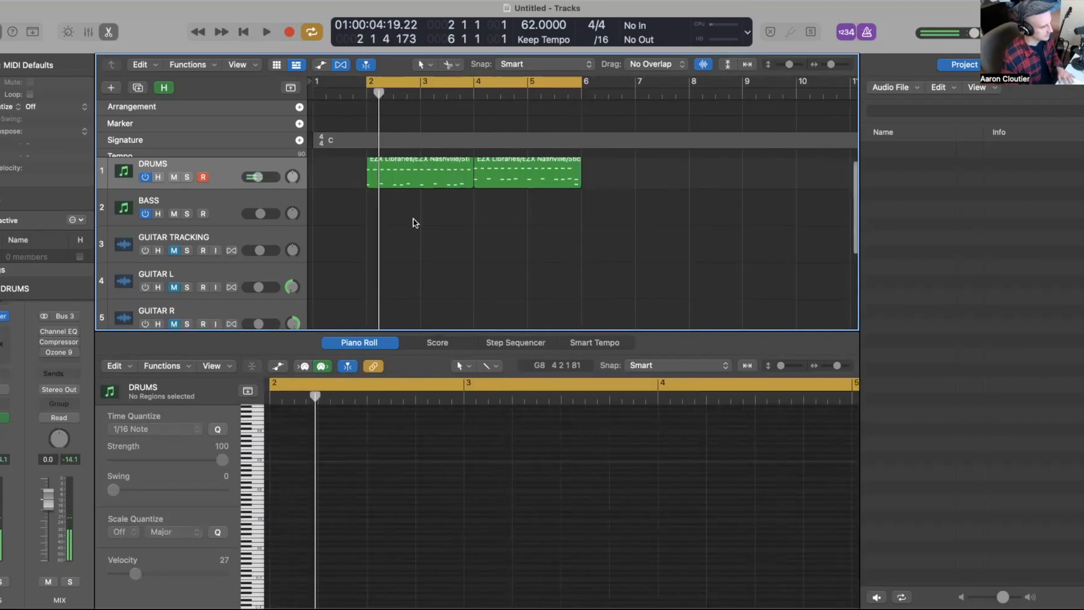
{"action": "left_click", "coordinate": [420, 176]}
{"action": "key", "text": "super+u"}
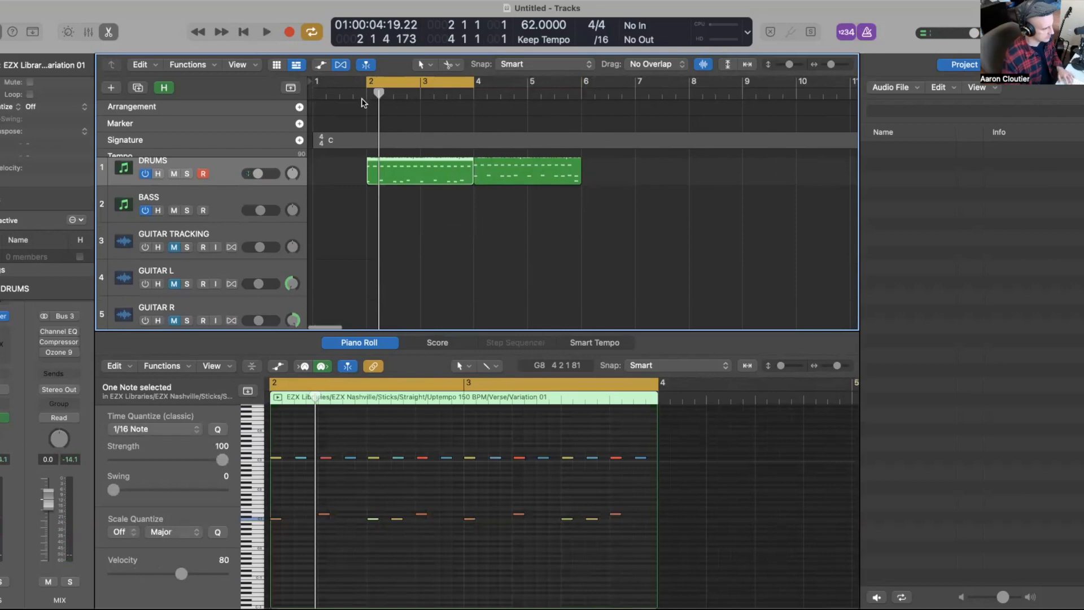
{"action": "left_click_drag", "start_coordinate": [319, 88], "coordinate": [314, 88]}
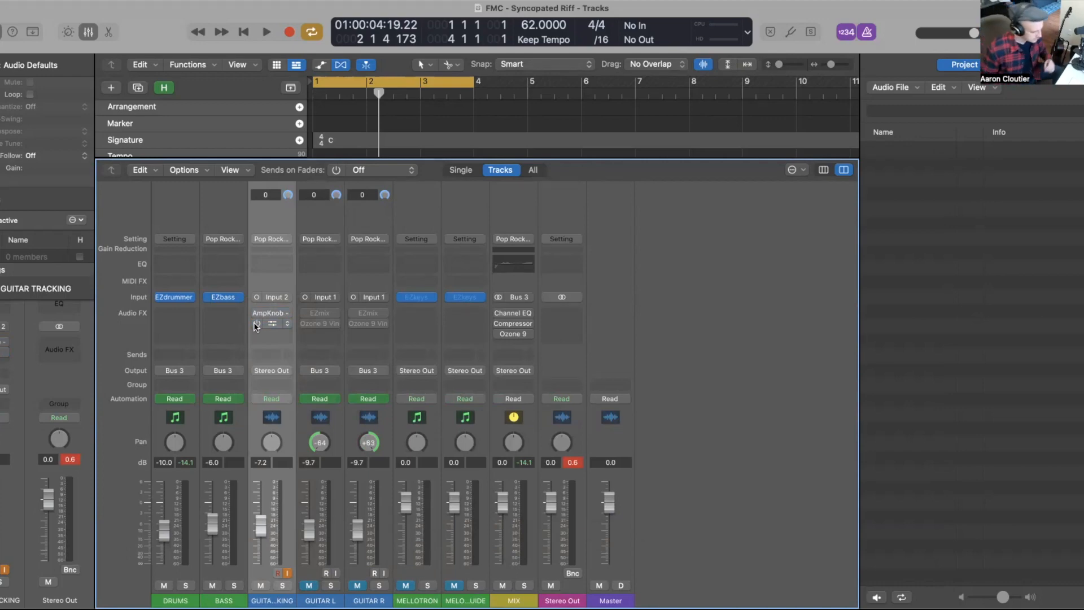
Step: Turn off input monitoring on the GUITAR TRACKING channel
{"action": "left_click", "coordinate": [287, 574]}
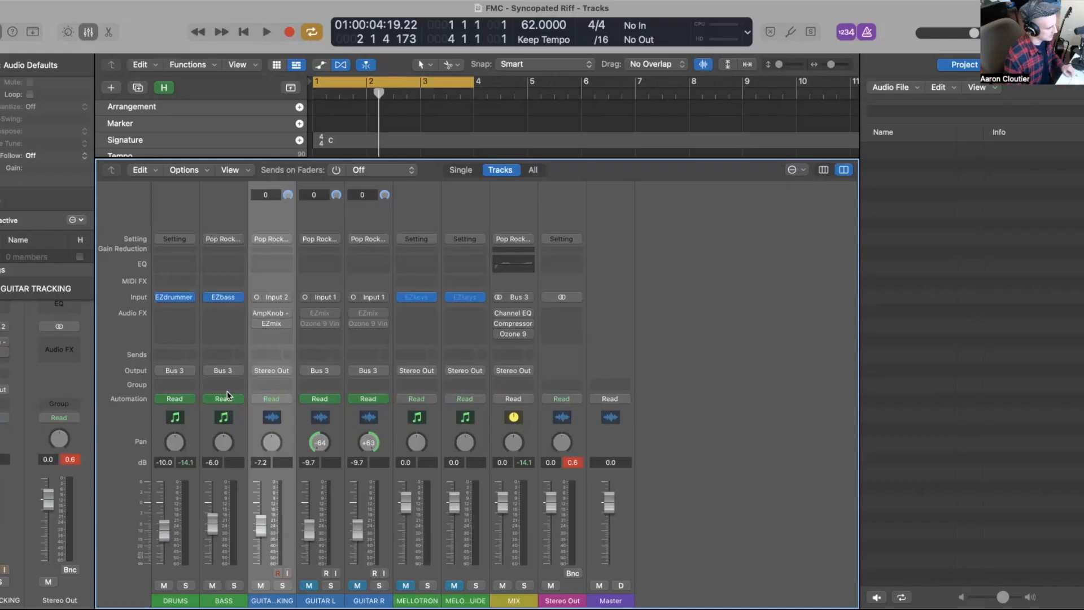
Step: Open the EZbass plugin on the BASS channel and start playback
{"action": "left_click", "coordinate": [222, 297]}
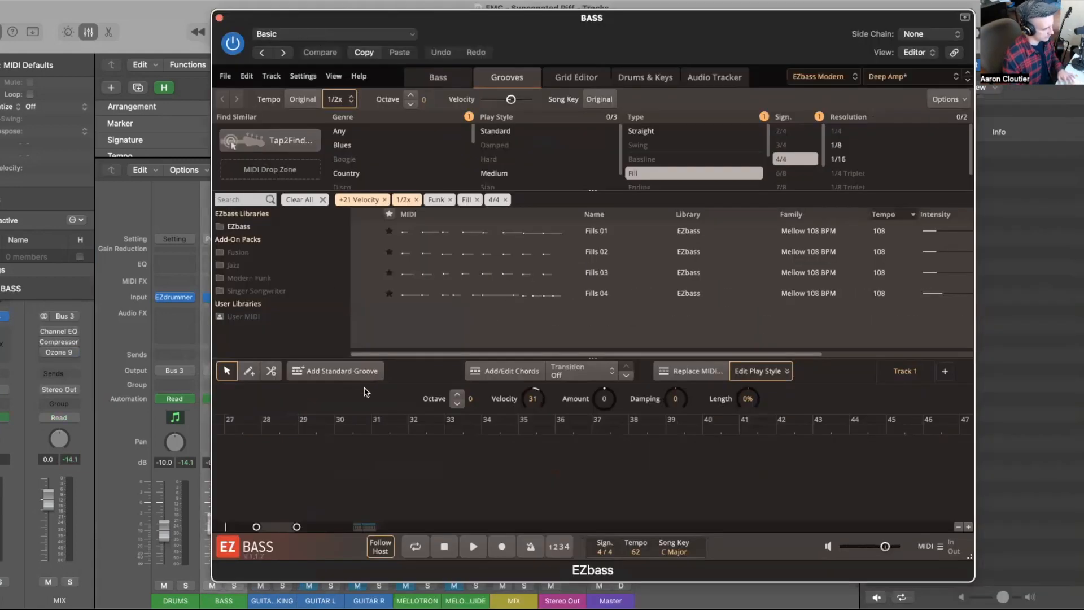
{"action": "key", "text": "space"}
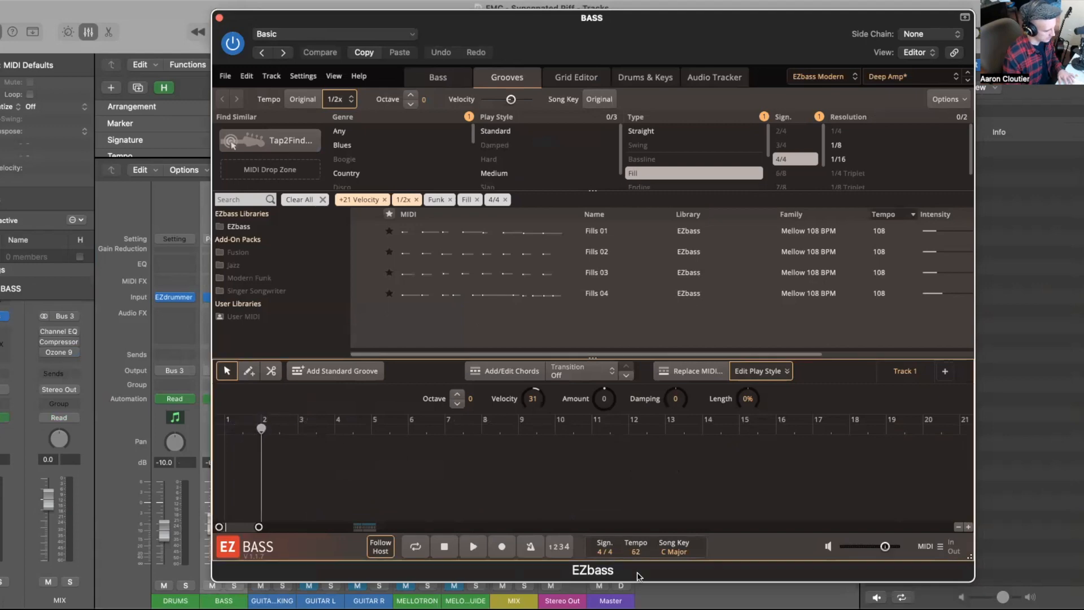
Step: Set the EZbass song key to A Minor and add a standard groove to the song track
{"action": "left_click", "coordinate": [676, 551]}
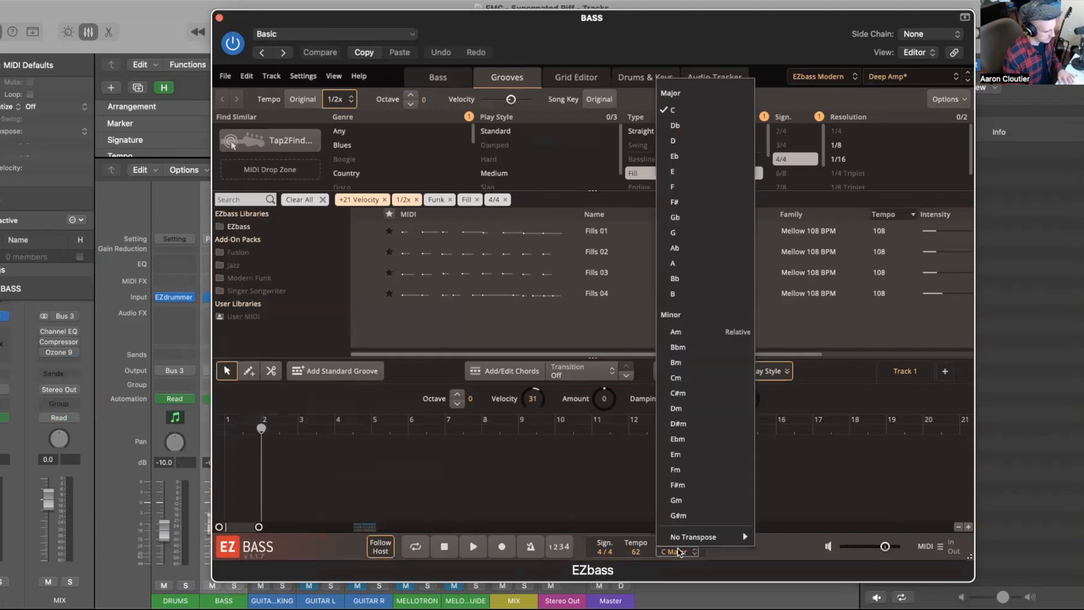
{"action": "left_click", "coordinate": [675, 332]}
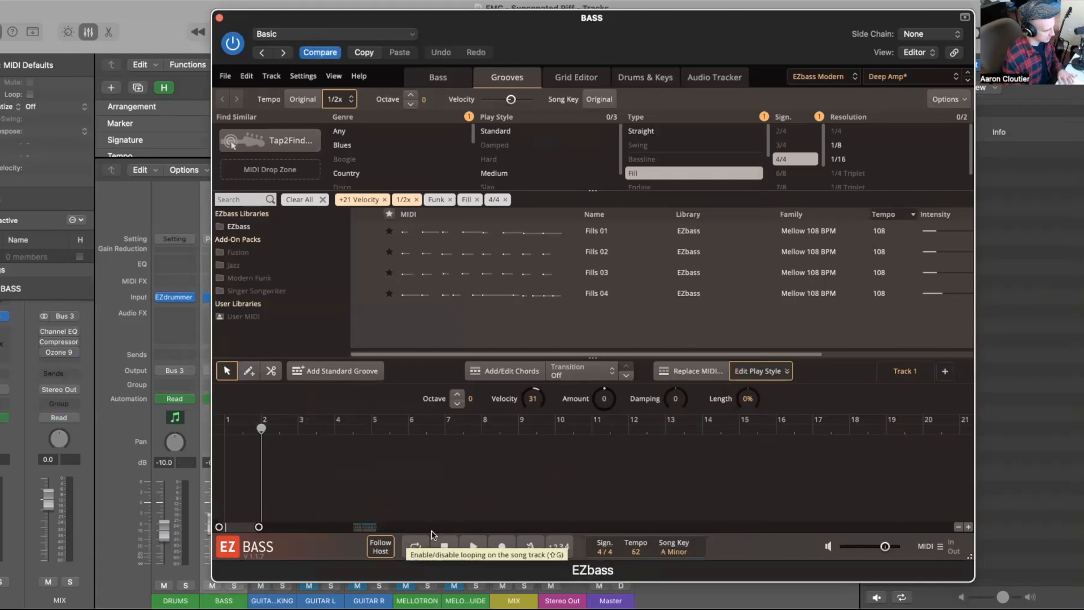
{"action": "left_click", "coordinate": [444, 546]}
{"action": "left_click", "coordinate": [326, 371]}
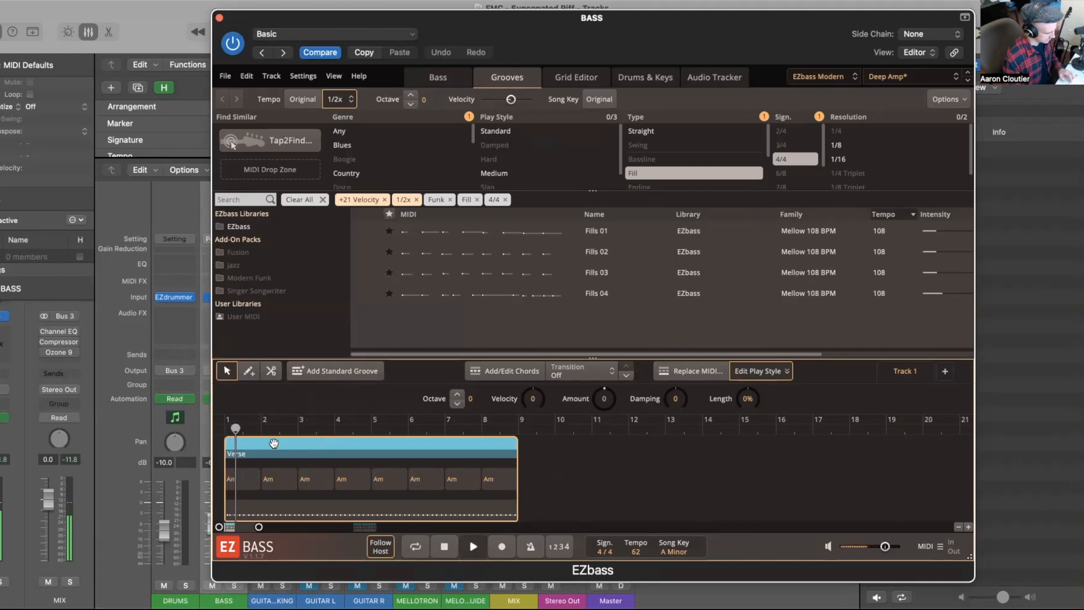
Step: Split the groove at bar 2 with the scissors and delete the first bar
{"action": "scroll", "coordinate": [274, 443], "scroll_direction": "up", "scroll_amount": 3}
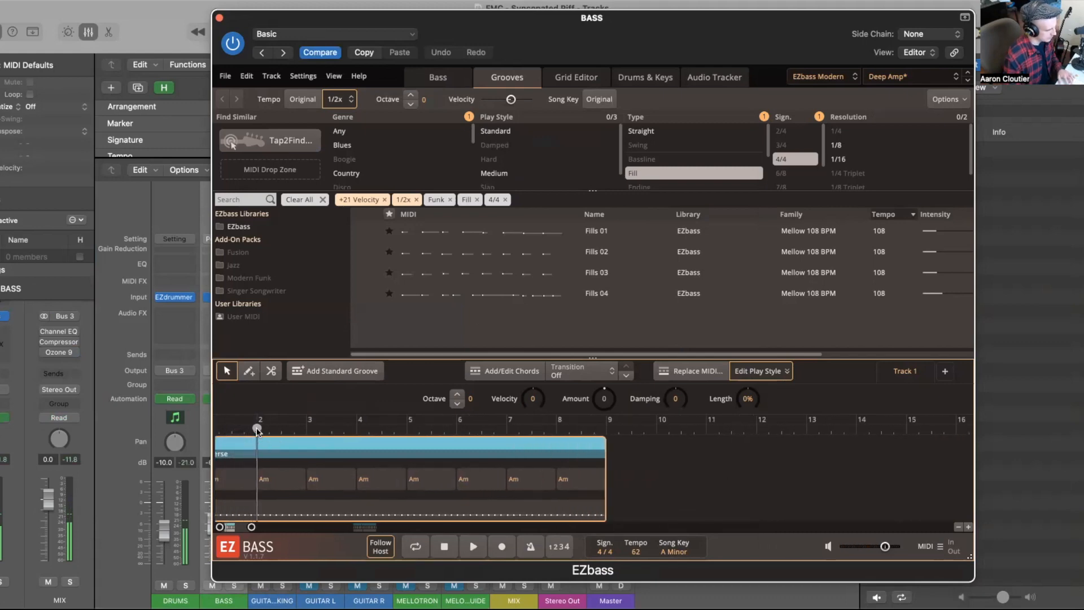
{"action": "left_click", "coordinate": [271, 371]}
{"action": "left_click", "coordinate": [257, 449]}
{"action": "left_click", "coordinate": [256, 500]}
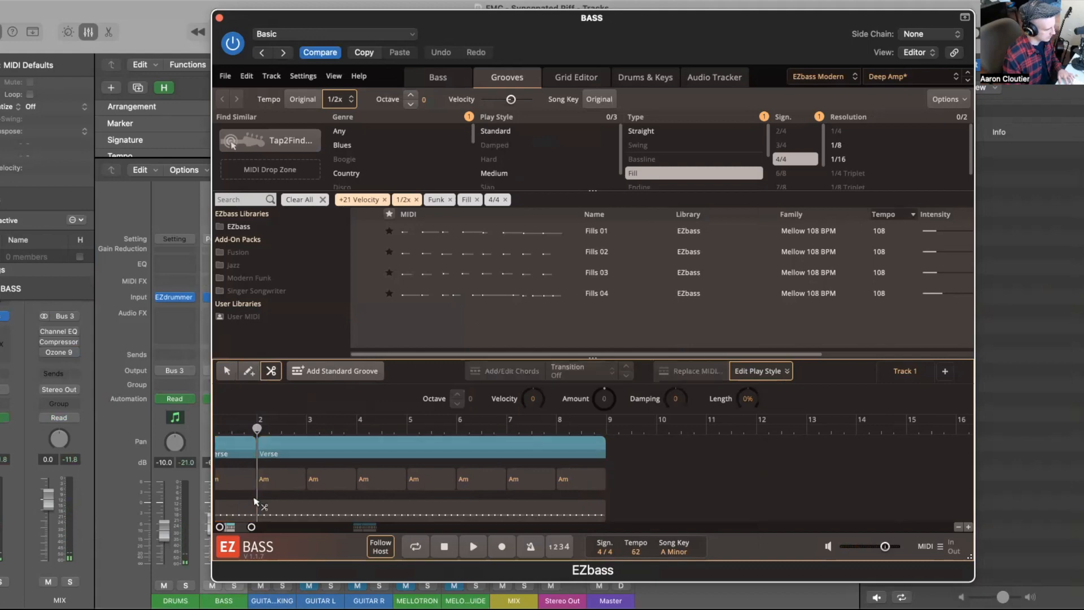
{"action": "scroll", "coordinate": [259, 498], "scroll_direction": "left", "scroll_amount": 2}
{"action": "left_click", "coordinate": [227, 371]}
{"action": "left_click", "coordinate": [248, 452]}
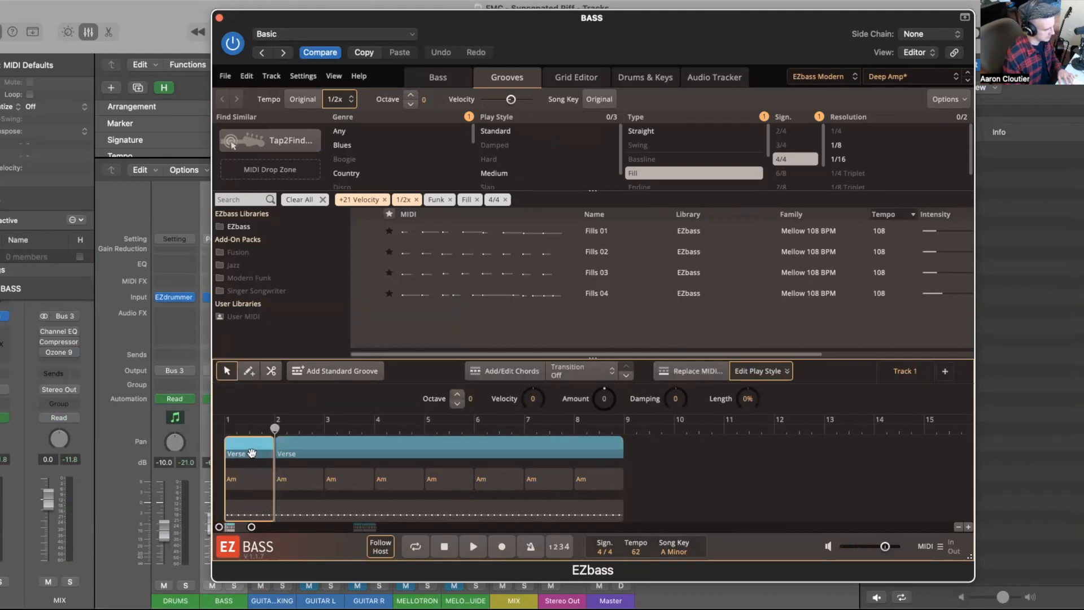
{"action": "key", "text": "Delete"}
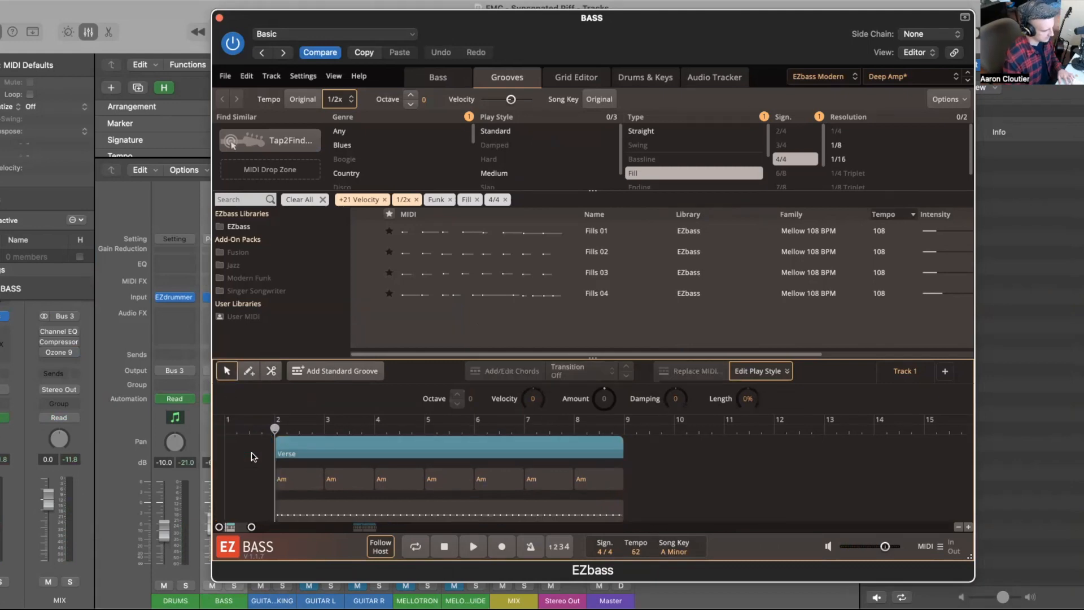
{"action": "left_click", "coordinate": [290, 445]}
{"action": "left_click", "coordinate": [239, 226]}
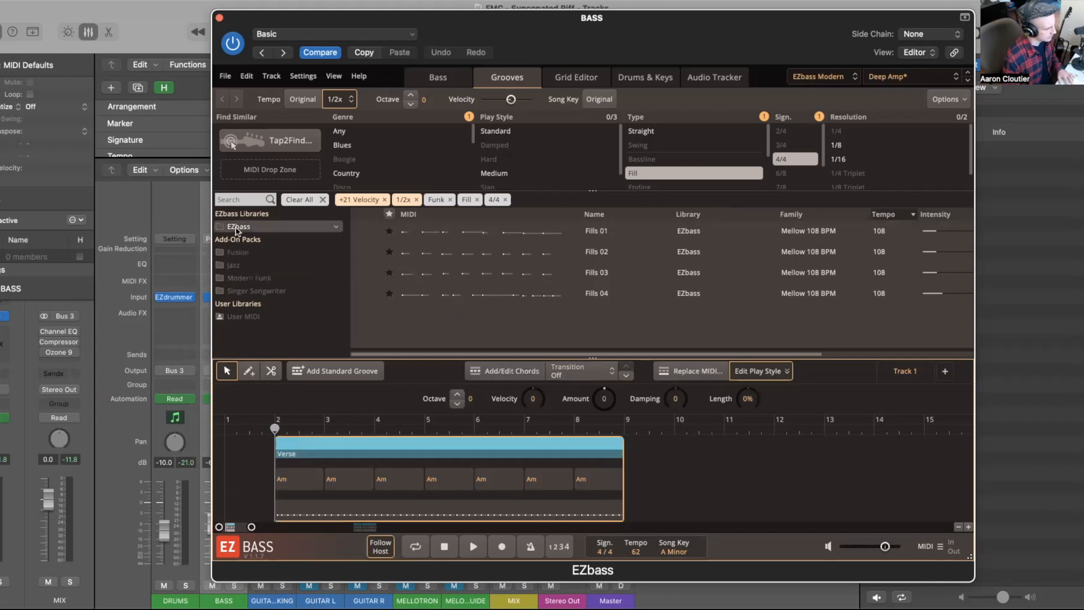
{"action": "left_click", "coordinate": [839, 159]}
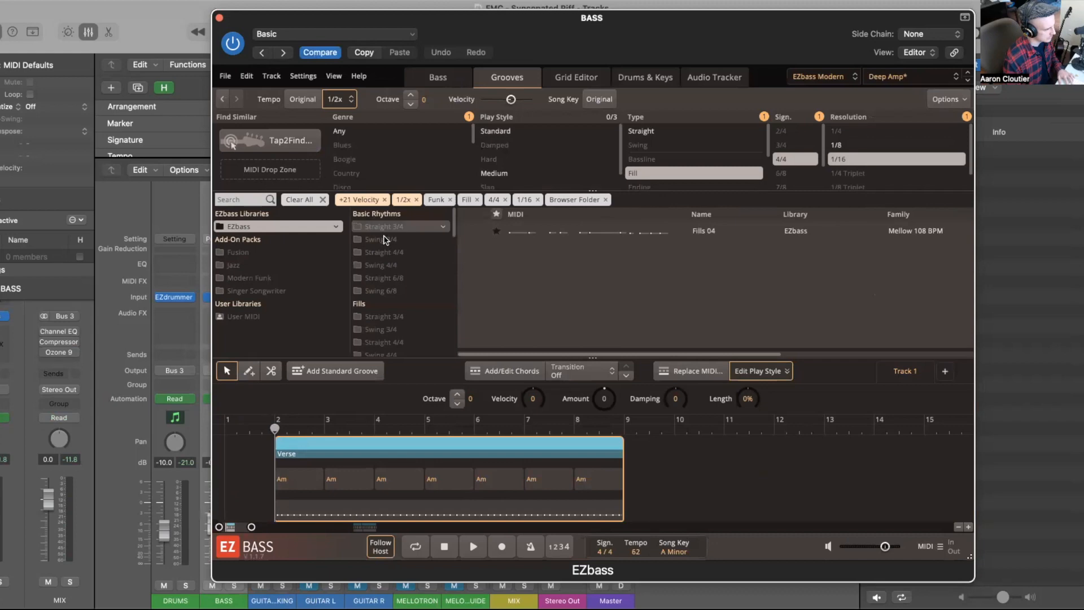
{"action": "left_click", "coordinate": [391, 253]}
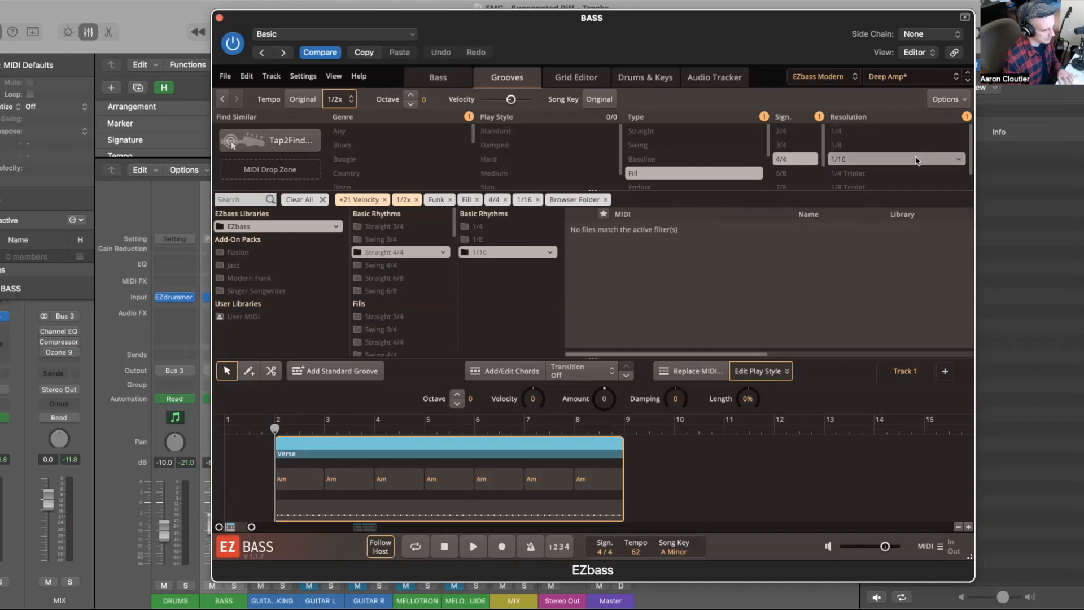
{"action": "left_click", "coordinate": [958, 159]}
{"action": "left_click", "coordinate": [968, 190]}
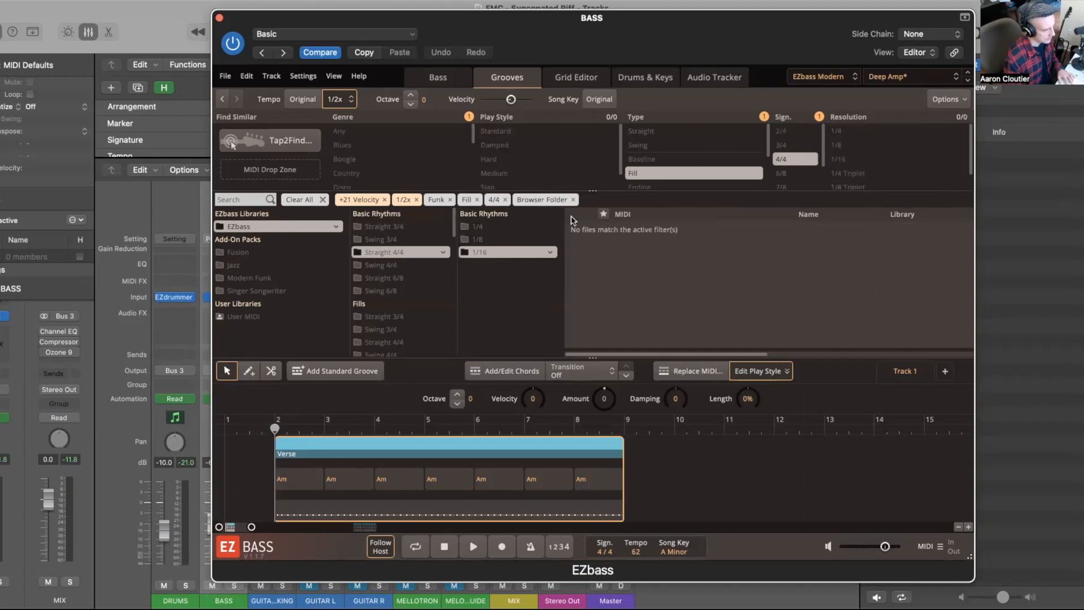
Step: Clear the Browser Folder, 4/4, Fill, Funk, 1/2x and +21 Velocity filters from the groove browser
{"action": "left_click", "coordinate": [572, 199]}
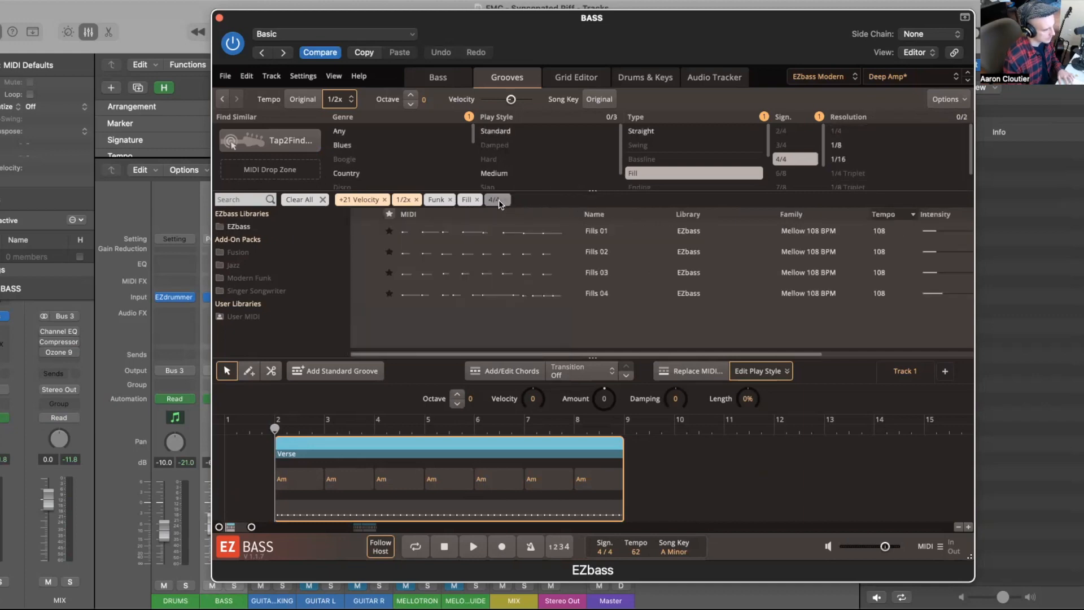
{"action": "left_click", "coordinate": [505, 200]}
{"action": "left_click", "coordinate": [477, 199]}
{"action": "left_click", "coordinate": [450, 200]}
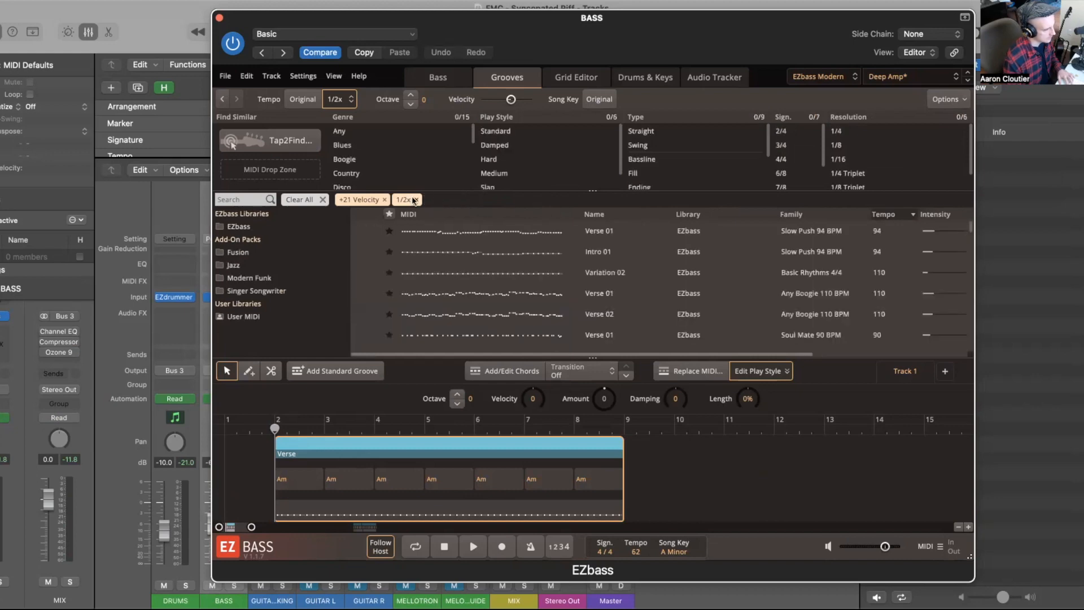
{"action": "left_click", "coordinate": [413, 200]}
{"action": "left_click", "coordinate": [384, 200]}
Step: Browse EZbass Basic Rhythms Straight 4/4 at 1/16 and replace the song track's MIDI with Variation 01
{"action": "left_click", "coordinate": [333, 227]}
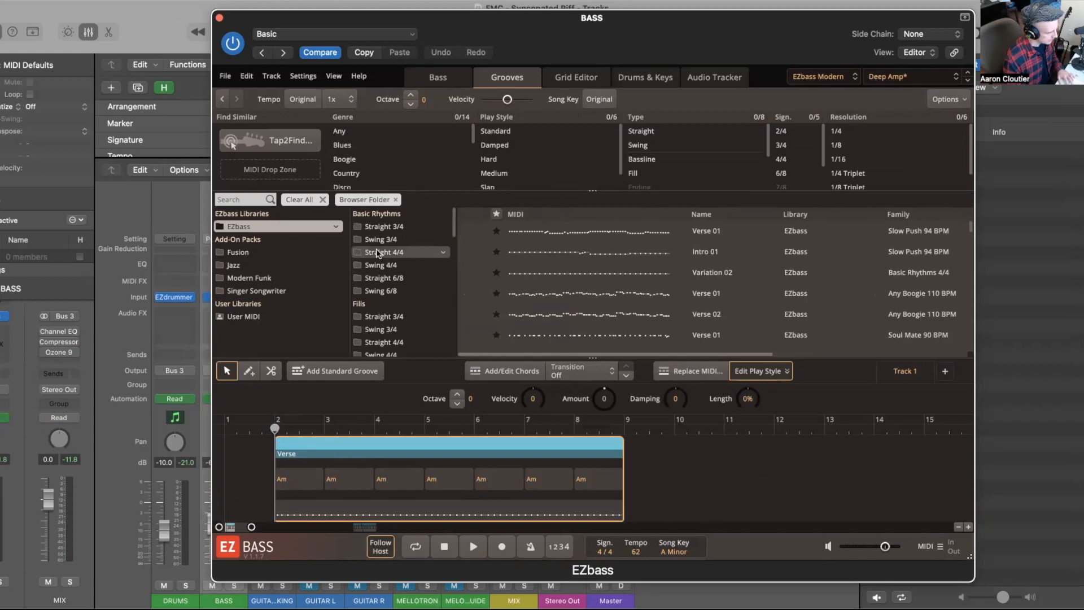
{"action": "left_click", "coordinate": [378, 252]}
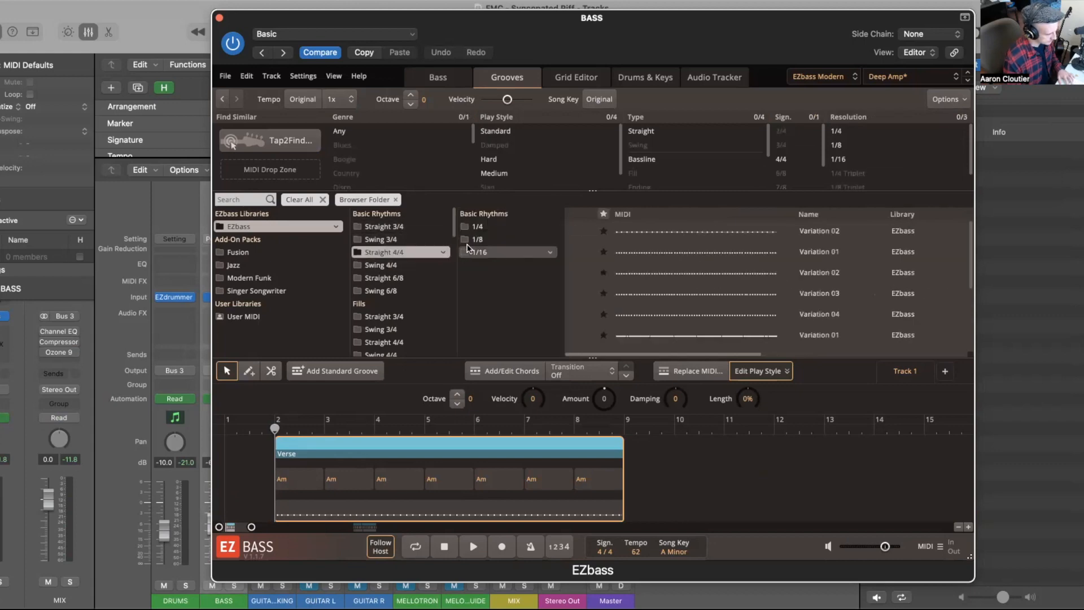
{"action": "left_click", "coordinate": [466, 252]}
{"action": "left_click", "coordinate": [577, 233]}
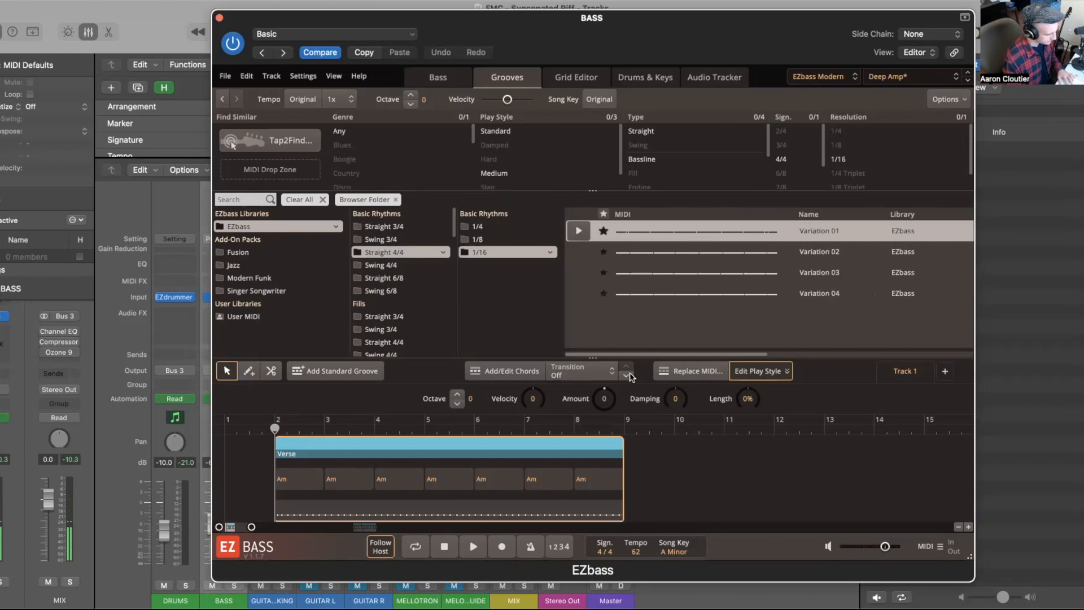
{"action": "left_click", "coordinate": [683, 373]}
{"action": "left_click", "coordinate": [623, 345]}
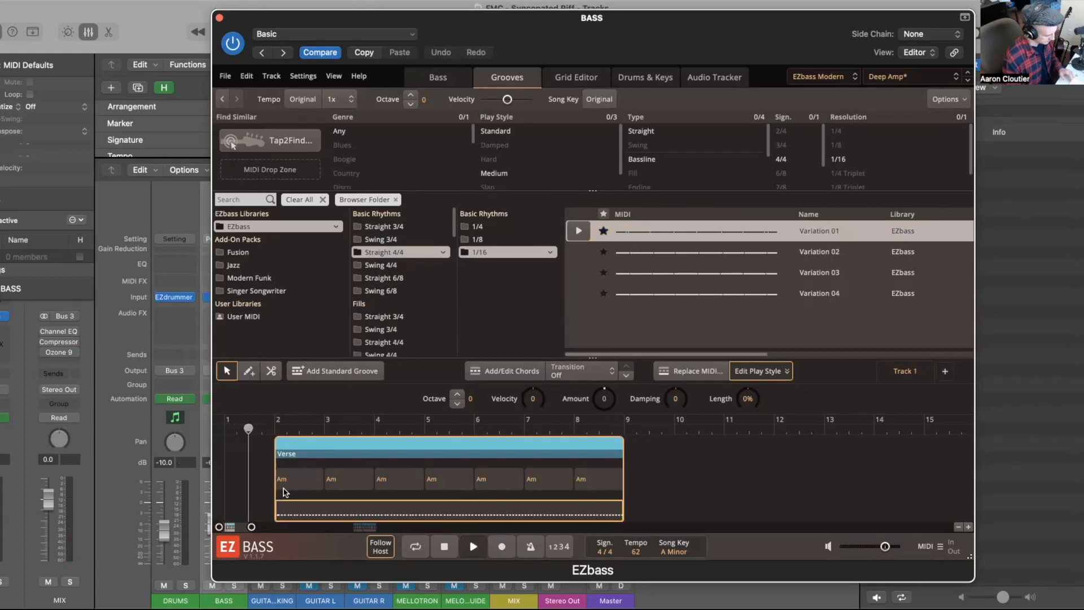
Step: Split the groove at bar 3 and delete everything after it, leaving a one-bar groove
{"action": "scroll", "coordinate": [277, 494], "scroll_direction": "up", "scroll_amount": 3}
{"action": "scroll", "coordinate": [286, 492], "scroll_direction": "left", "scroll_amount": 2}
{"action": "scroll", "coordinate": [285, 492], "scroll_direction": "up", "scroll_amount": 1}
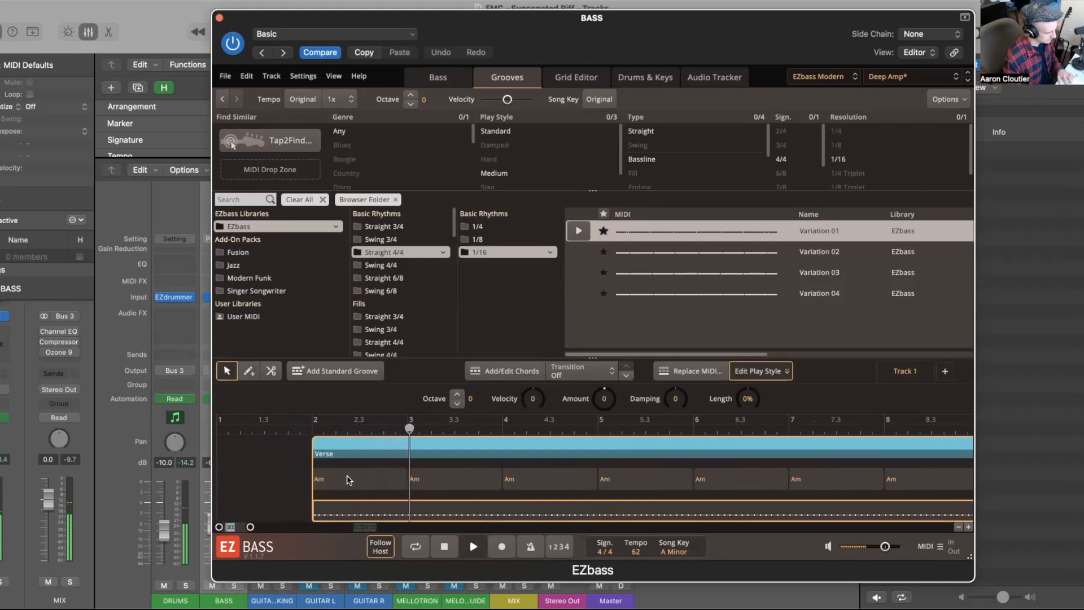
{"action": "left_click", "coordinate": [408, 432]}
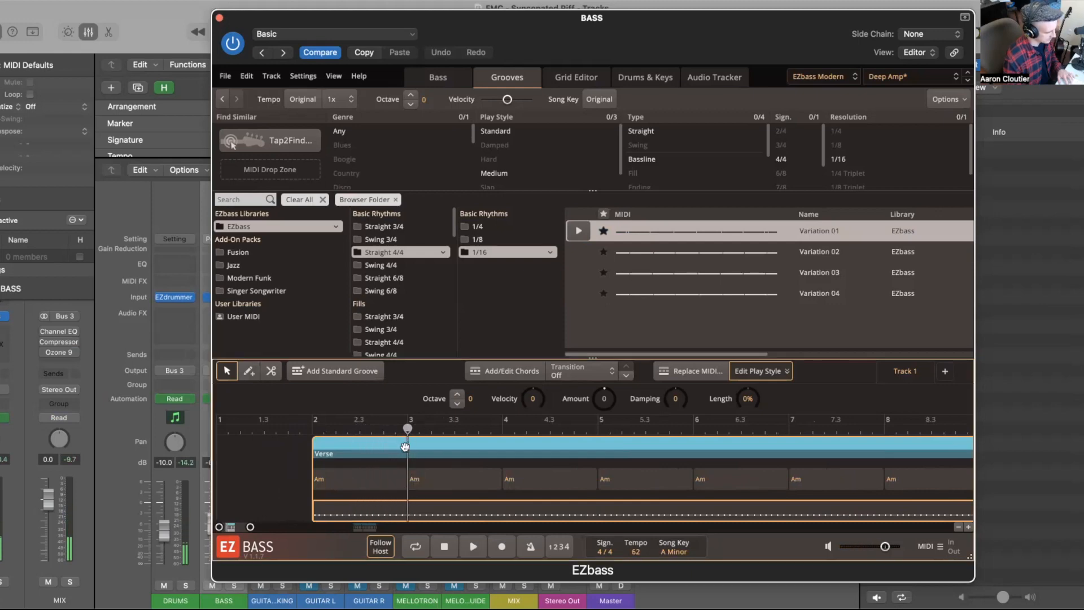
{"action": "left_click", "coordinate": [271, 370]}
{"action": "left_click", "coordinate": [407, 454]}
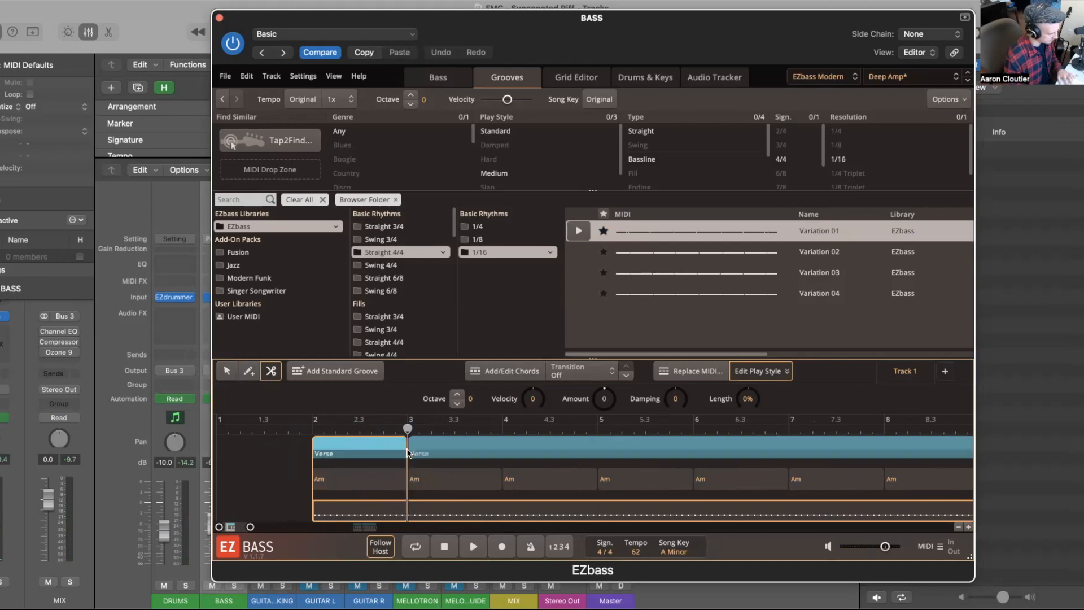
{"action": "left_click", "coordinate": [408, 515]}
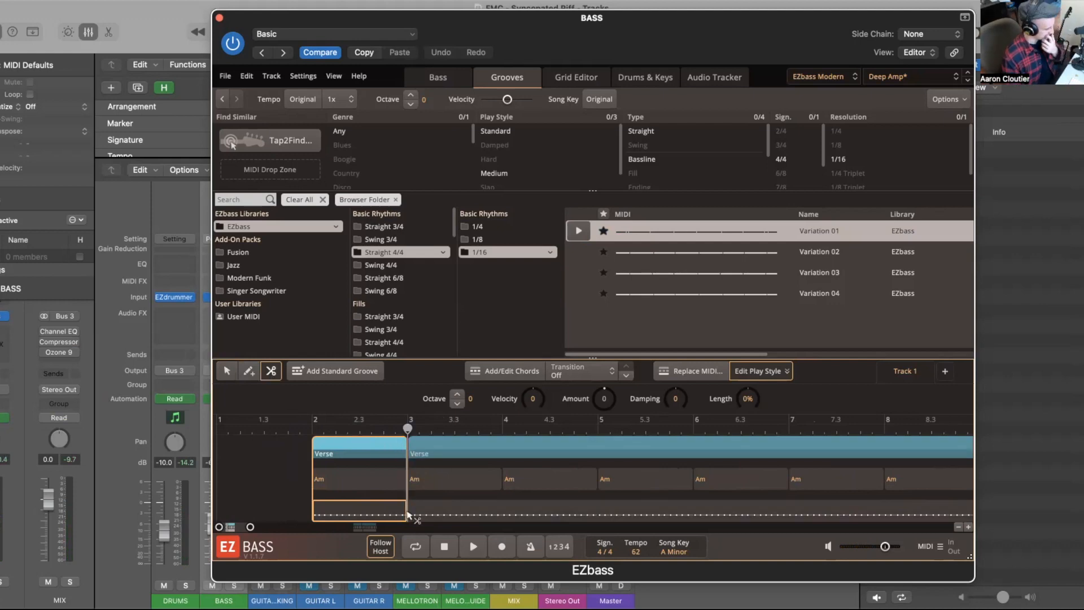
{"action": "left_click", "coordinate": [227, 370]}
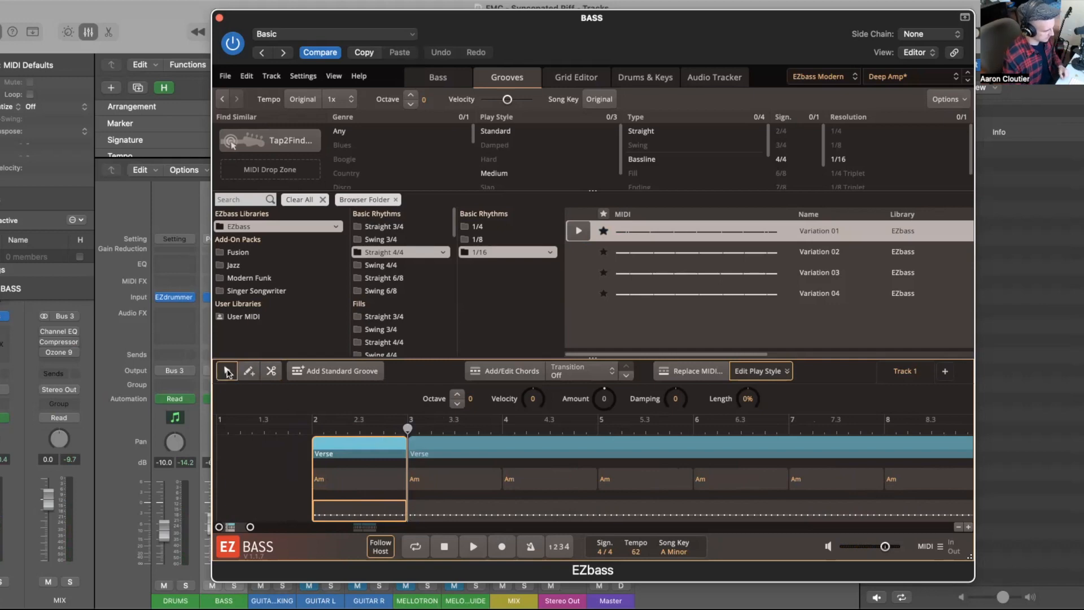
{"action": "left_click", "coordinate": [465, 450]}
{"action": "key", "text": "Delete"}
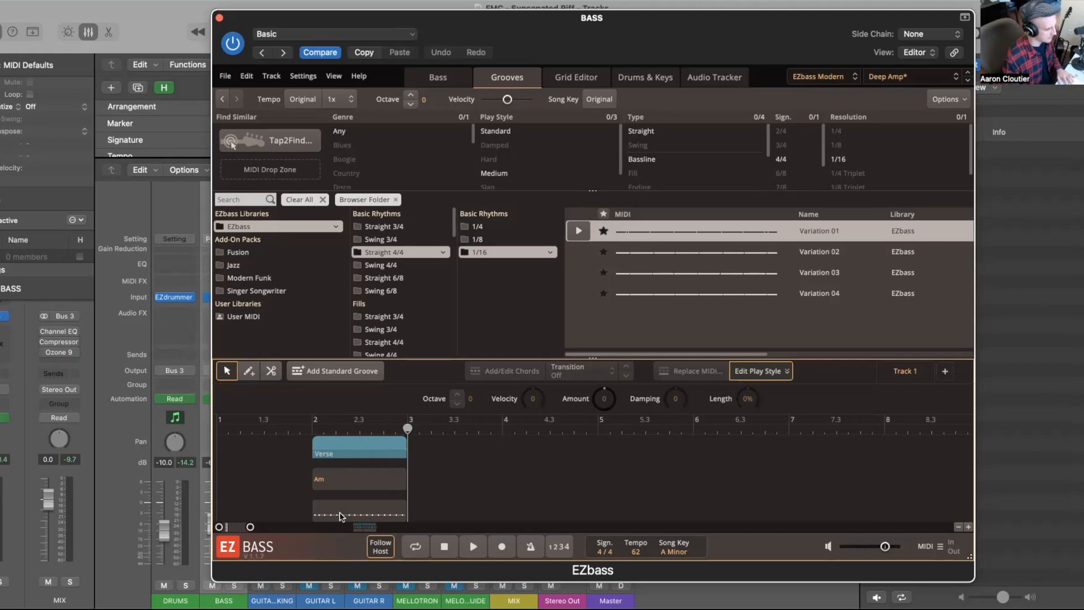
Step: Move the EZbass window aside and close the mixer to show the tracks area
{"action": "left_click_drag", "start_coordinate": [511, 30], "coordinate": [1083, 147]}
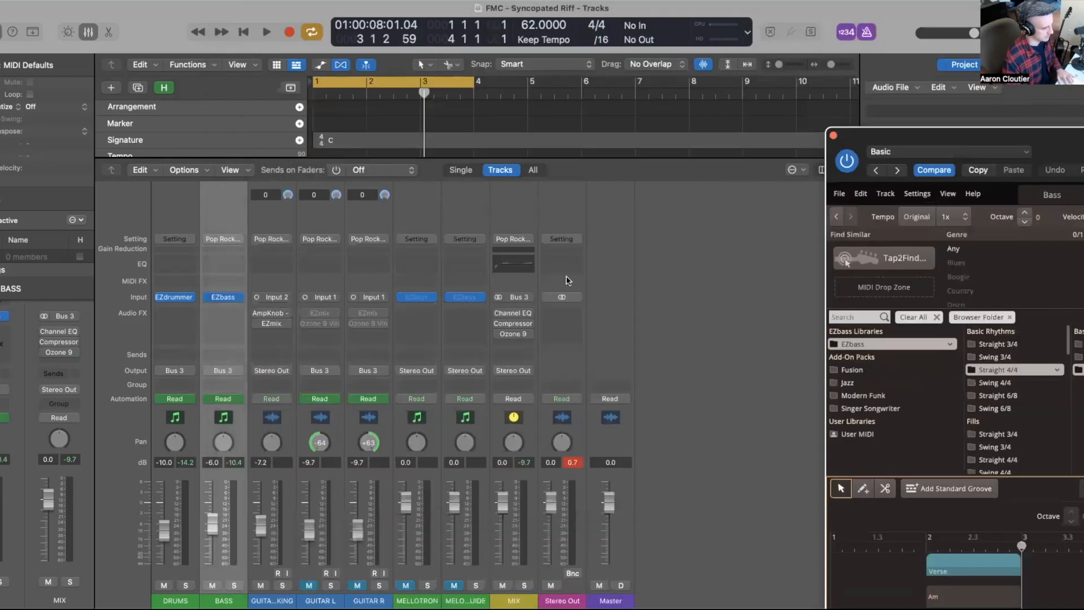
{"action": "left_click", "coordinate": [531, 125]}
{"action": "key", "text": "x"}
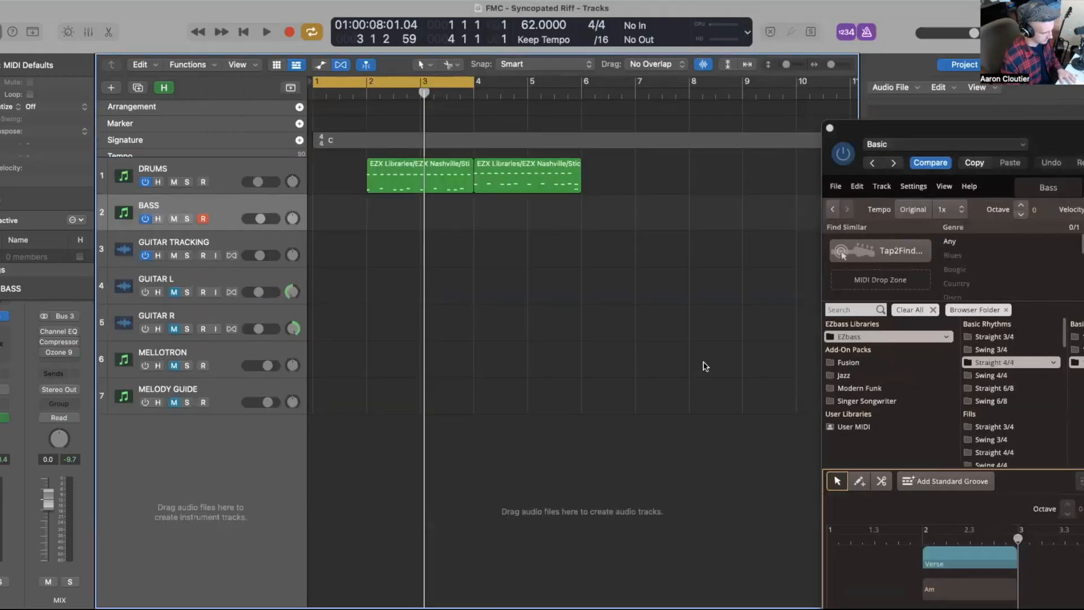
Step: Drag the one-bar EZbass groove onto the BASS track at bar 2
{"action": "left_click_drag", "start_coordinate": [962, 553], "coordinate": [393, 219]}
{"action": "left_click", "coordinate": [977, 560]}
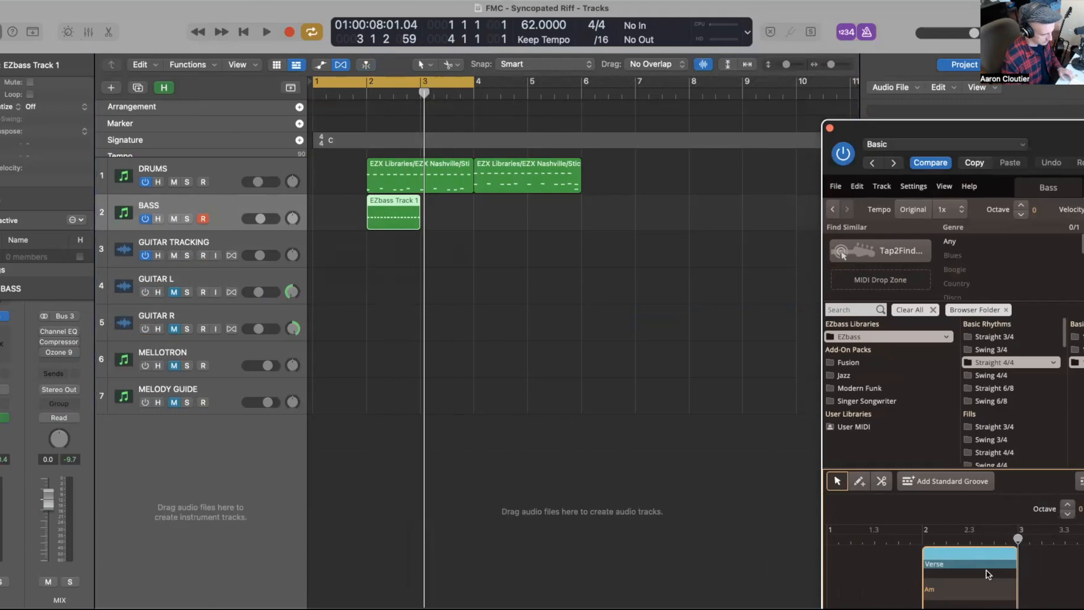
Step: Mute the MIDI block in EZbass and close the plugin window
{"action": "left_click_drag", "start_coordinate": [924, 130], "coordinate": [788, 5]}
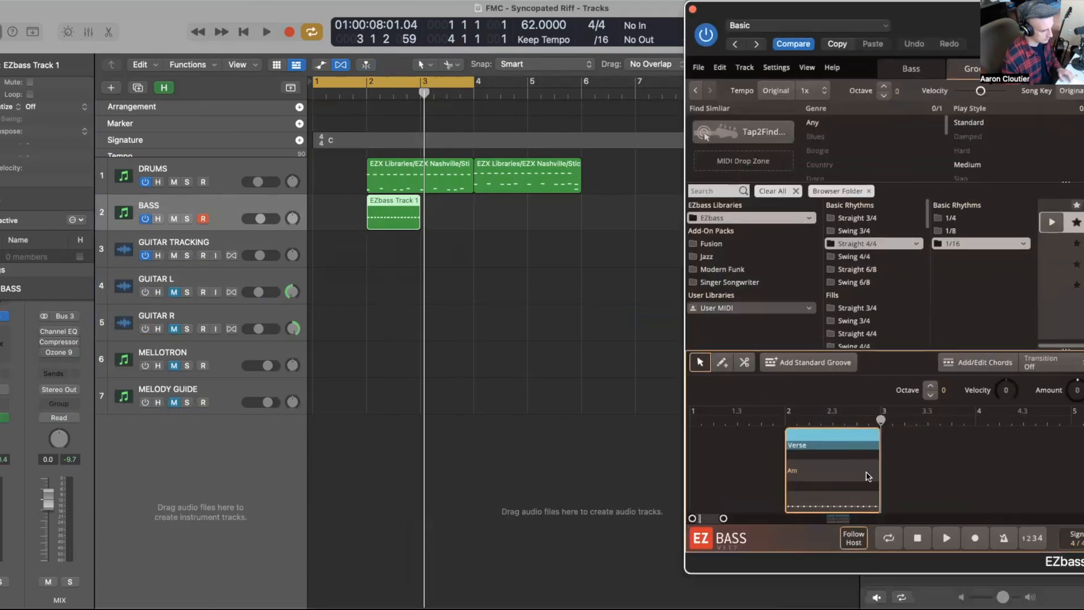
{"action": "right_click", "coordinate": [822, 505]}
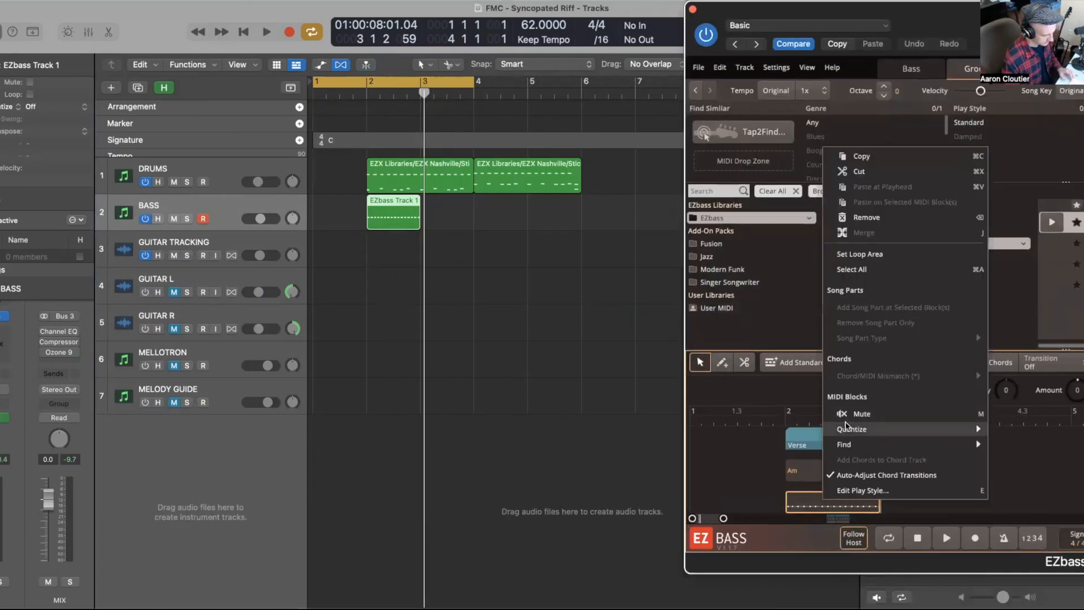
{"action": "left_click", "coordinate": [858, 414]}
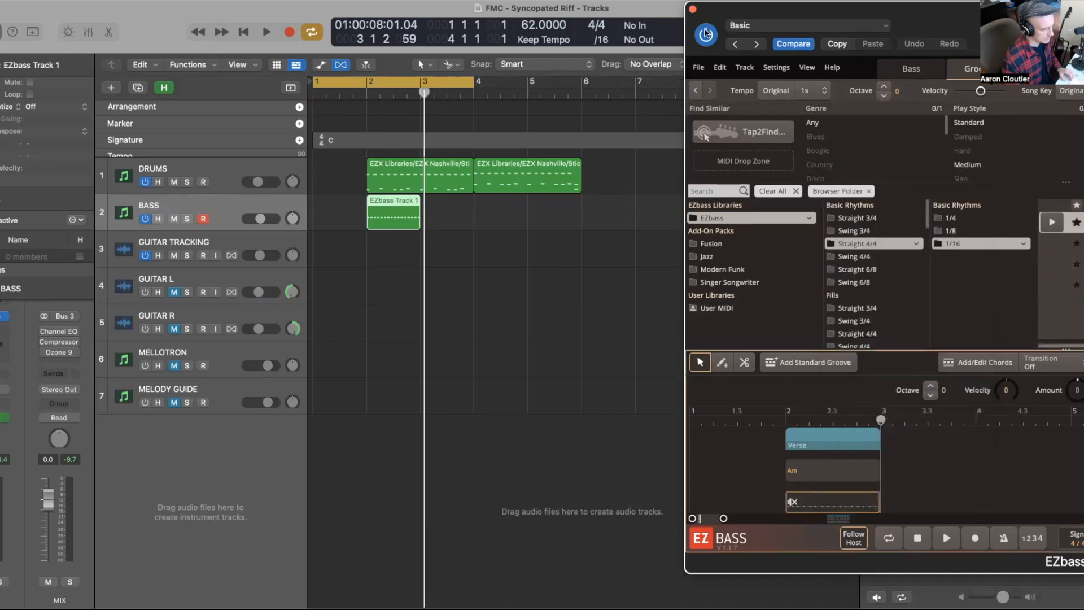
{"action": "left_click", "coordinate": [693, 9]}
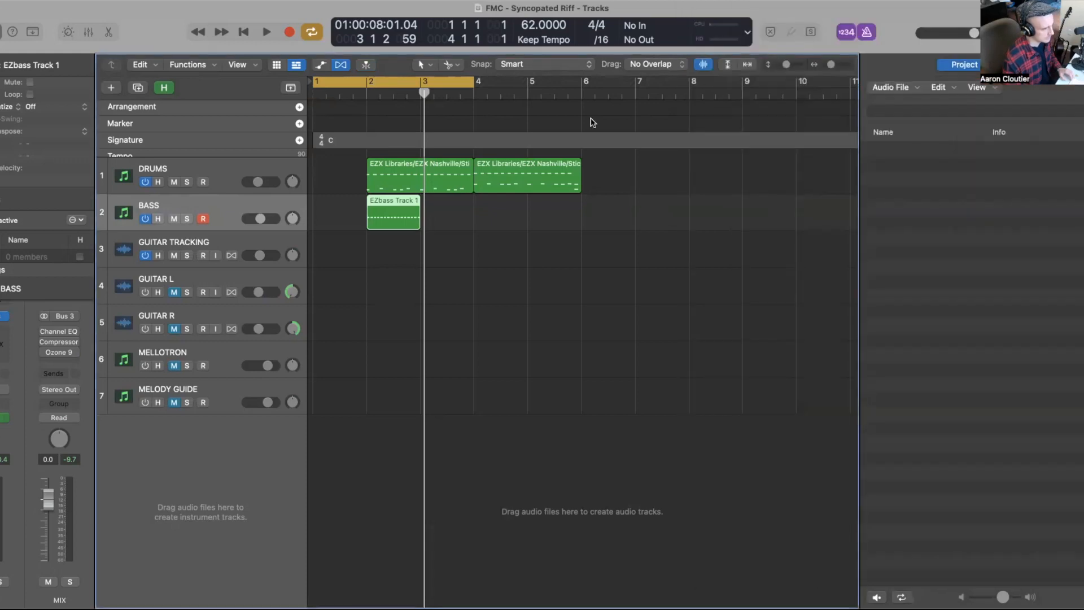
Step: Set the cycle to the bass region and open it in the Piano Roll
{"action": "key", "text": "super+u"}
{"action": "double_click", "coordinate": [391, 217]}
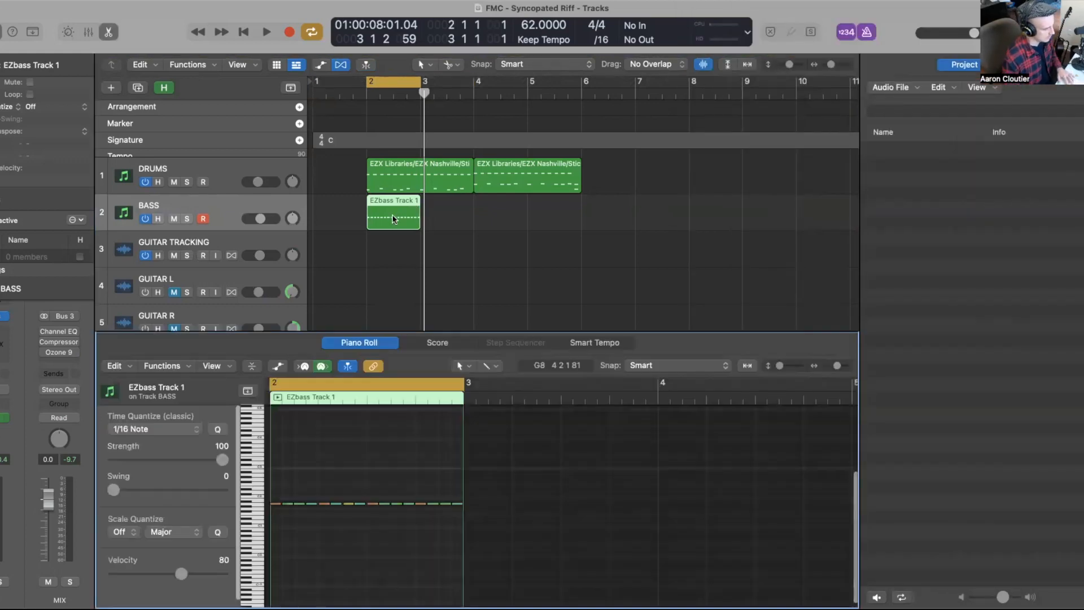
{"action": "scroll", "coordinate": [448, 425], "scroll_direction": "up", "scroll_amount": 4}
{"action": "scroll", "coordinate": [448, 428], "scroll_direction": "right", "scroll_amount": 2}
{"action": "scroll", "coordinate": [445, 432], "scroll_direction": "left", "scroll_amount": 5}
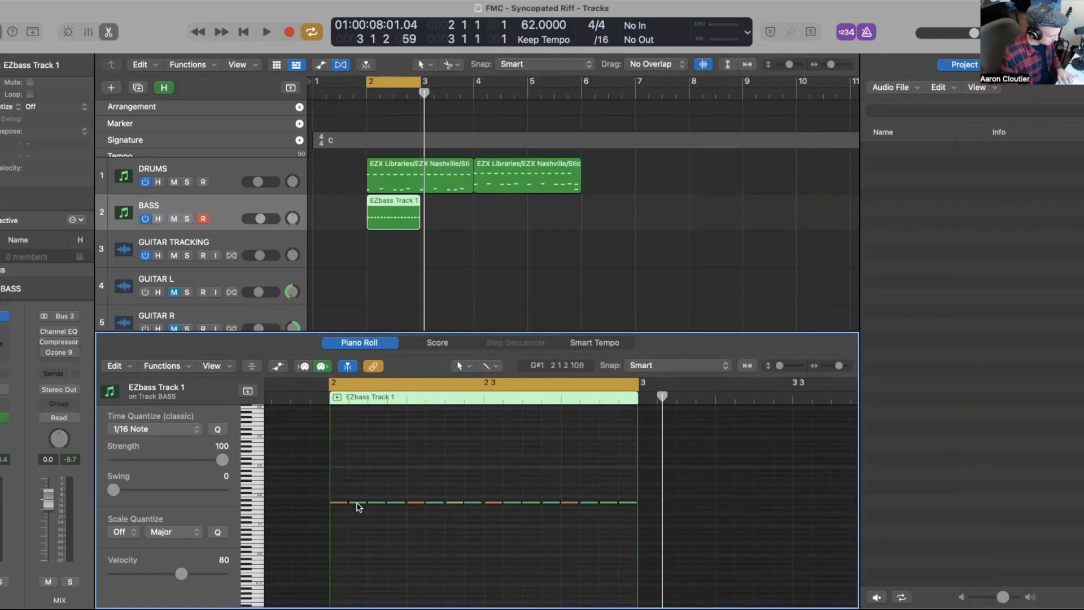
Step: Raise the opening bass notes into an ascending pickup run and play it back
{"action": "left_click_drag", "start_coordinate": [357, 504], "coordinate": [357, 496]}
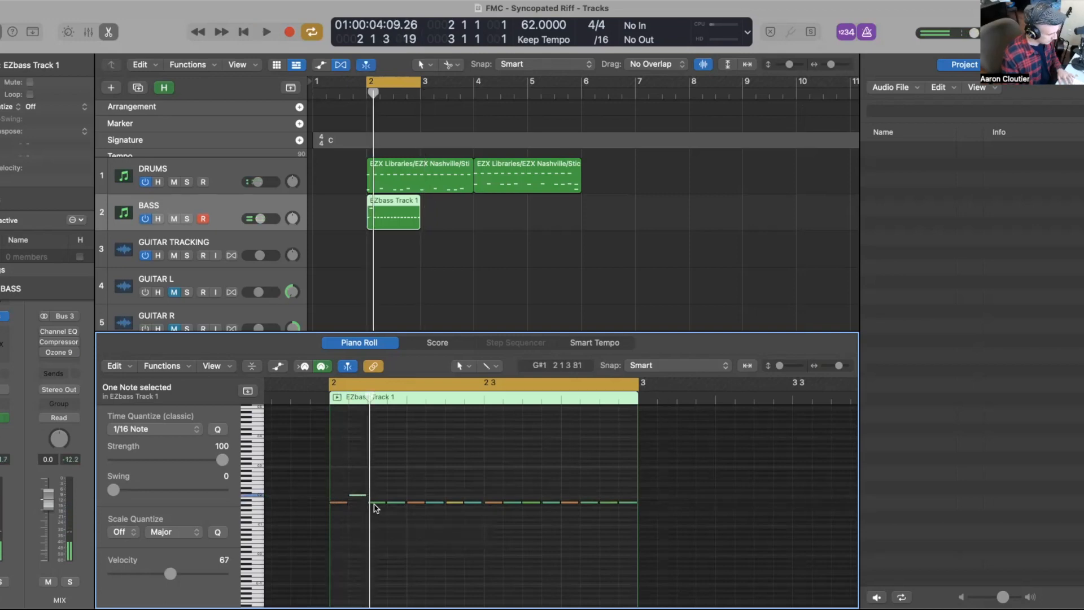
{"action": "left_click_drag", "start_coordinate": [377, 506], "coordinate": [398, 478]}
{"action": "key", "text": "space"}
{"action": "key", "text": "space"}
{"action": "scroll", "coordinate": [413, 503], "scroll_direction": "right", "scroll_amount": 1}
{"action": "mouse_move", "coordinate": [415, 506]}
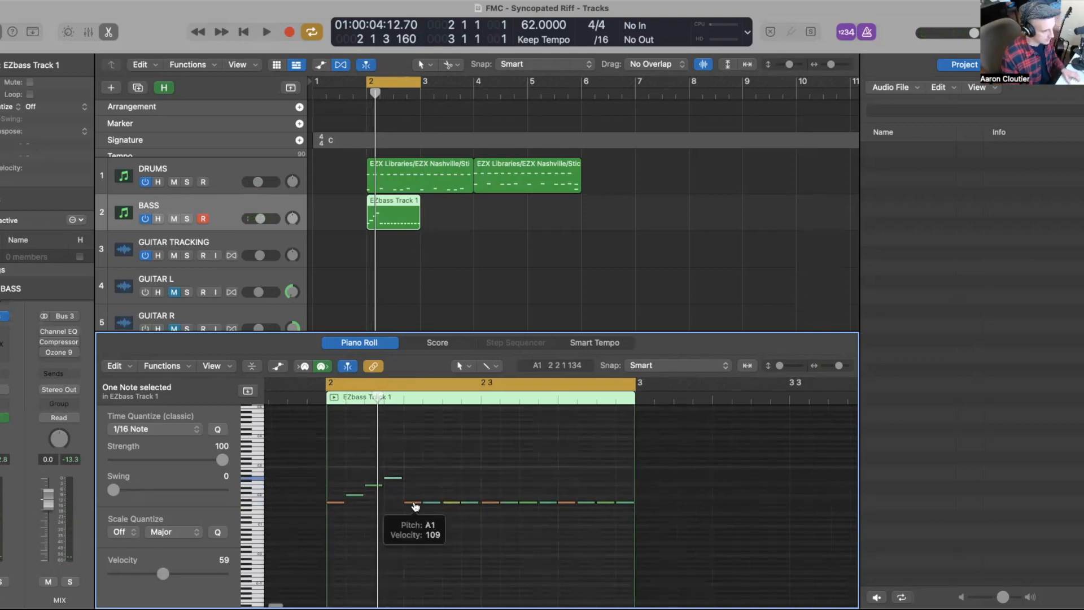
{"action": "scroll", "coordinate": [415, 506], "scroll_direction": "right", "scroll_amount": 1}
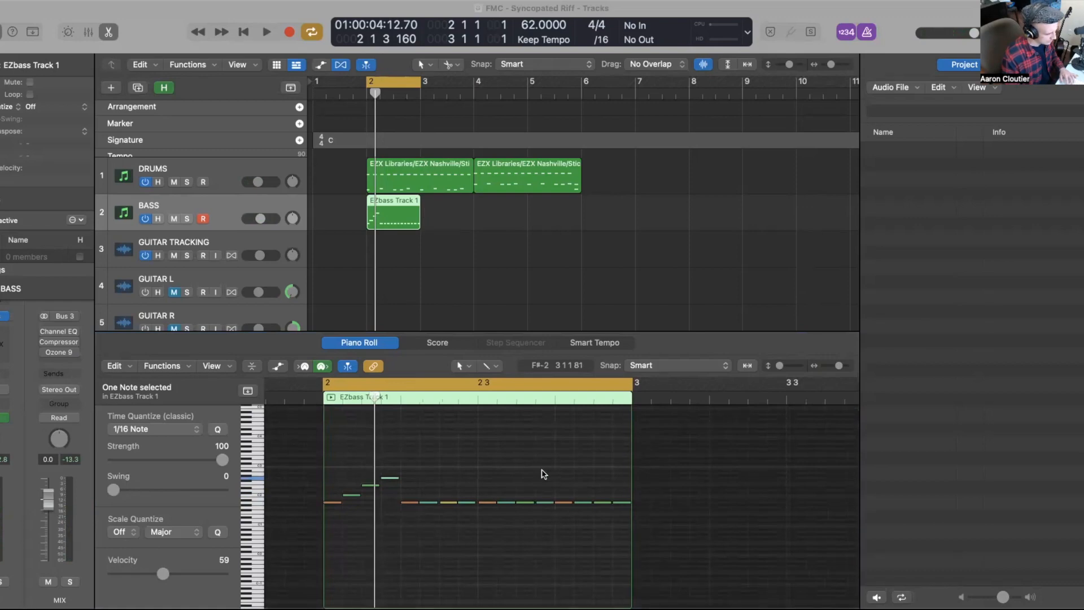
Step: Raise the two bass notes after the pickup run to A#1 and G#1, and play the region back
{"action": "left_click", "coordinate": [426, 465]}
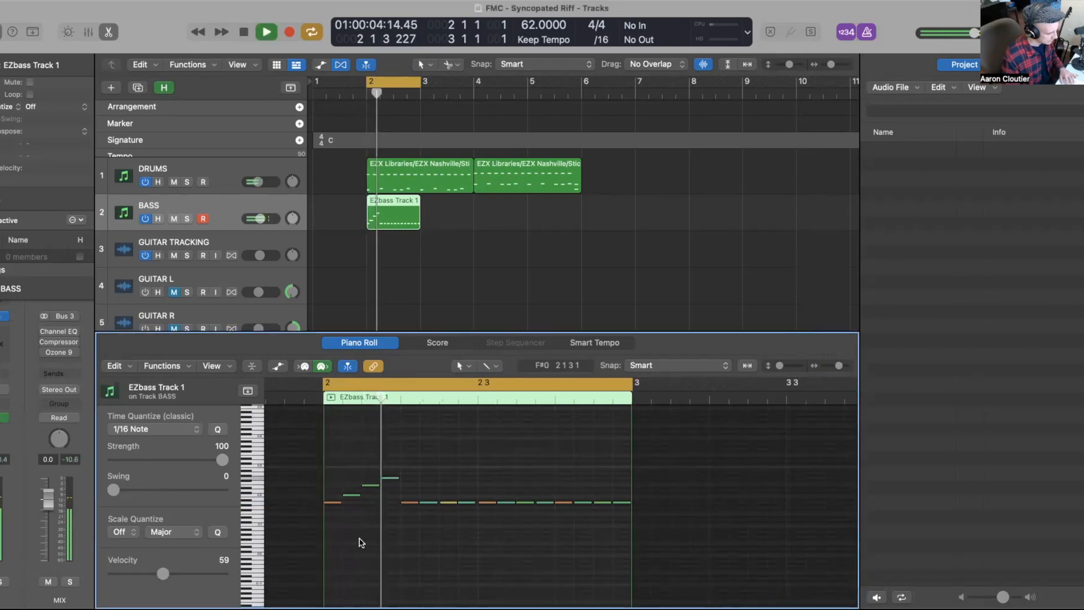
{"action": "left_click_drag", "start_coordinate": [410, 502], "coordinate": [410, 489]}
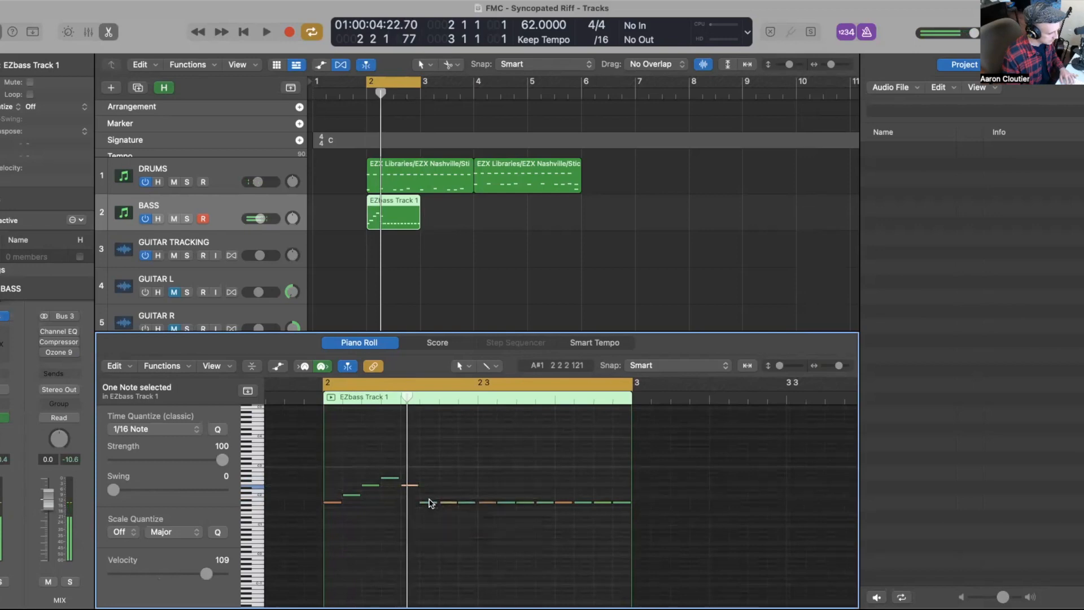
{"action": "left_click", "coordinate": [427, 502]}
{"action": "left_click_drag", "start_coordinate": [428, 502], "coordinate": [428, 495]}
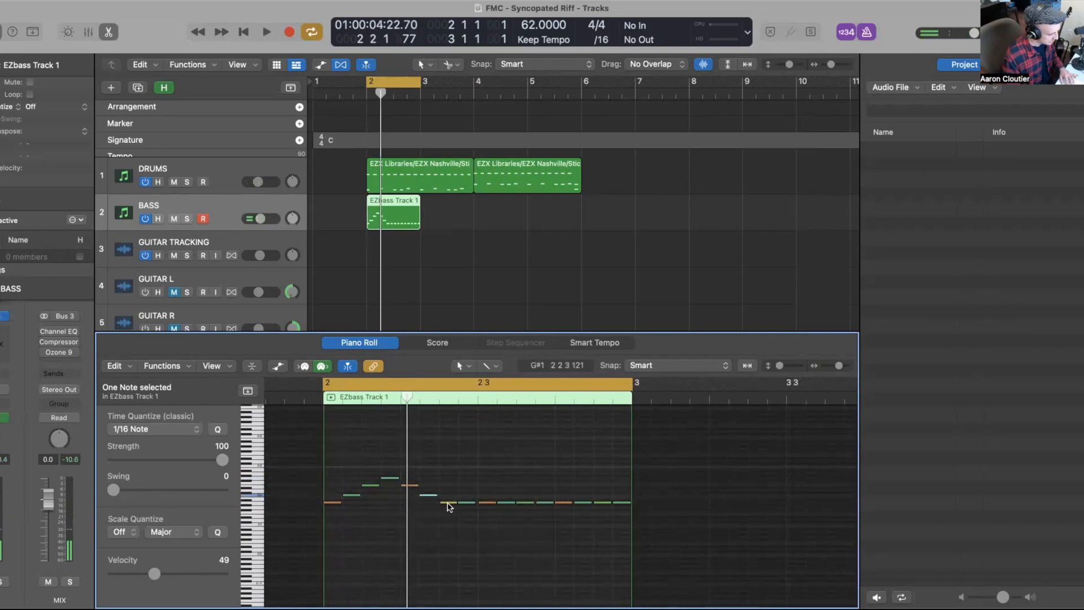
{"action": "key", "text": "space"}
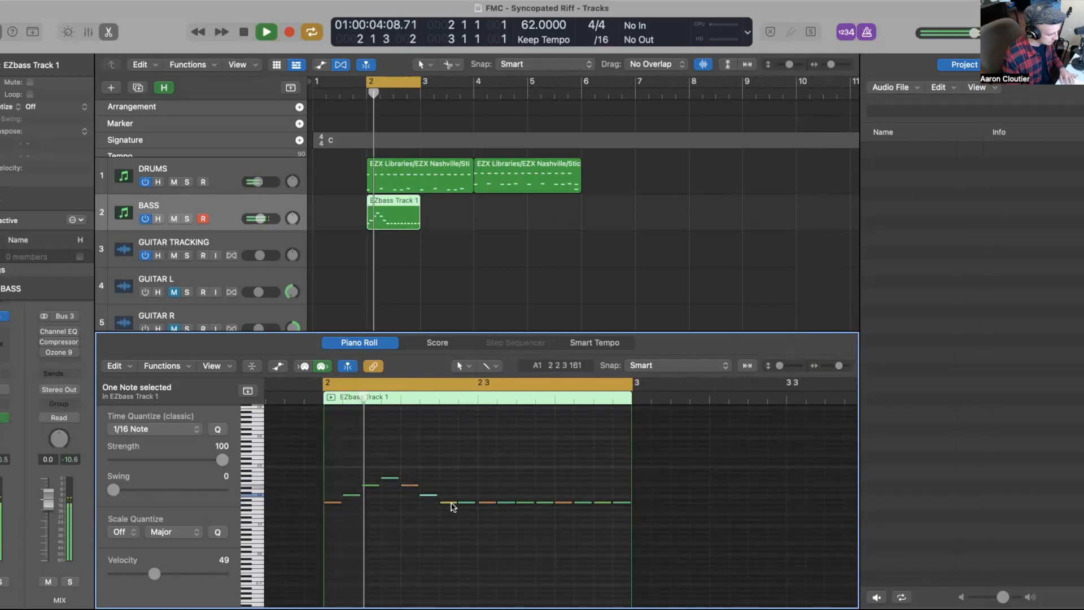
{"action": "key", "text": "space"}
Step: Select and delete all remaining bass notes after the run, then play the shortened riff
{"action": "left_click_drag", "start_coordinate": [448, 506], "coordinate": [622, 495]}
{"action": "scroll", "coordinate": [465, 515], "scroll_direction": "down", "scroll_amount": 1}
{"action": "key", "text": "Delete"}
{"action": "key", "text": "space"}
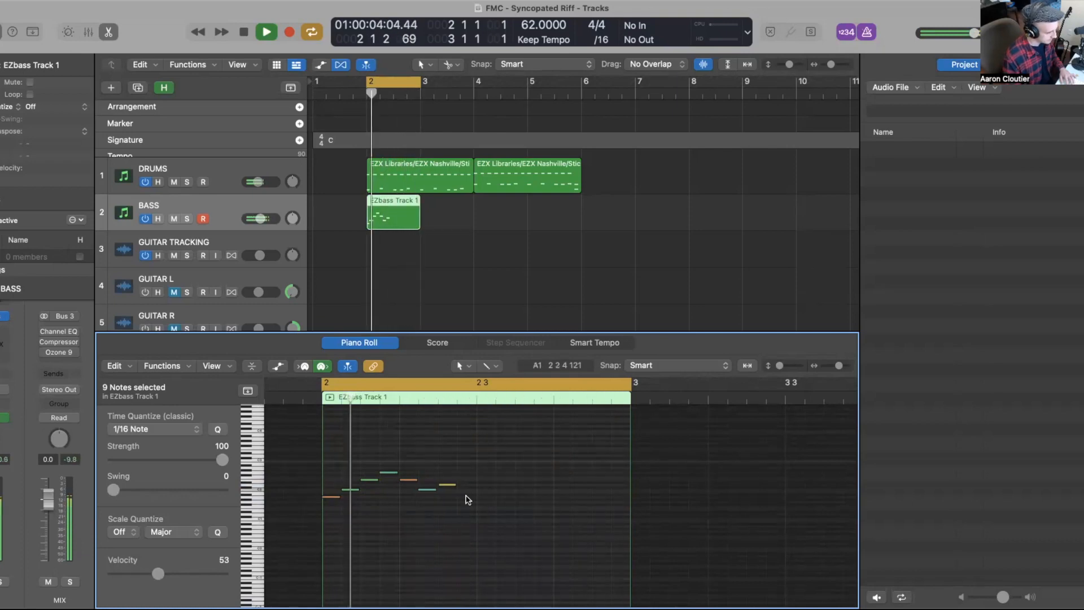
{"action": "scroll", "coordinate": [462, 500], "scroll_direction": "up", "scroll_amount": 3}
{"action": "key", "text": "space"}
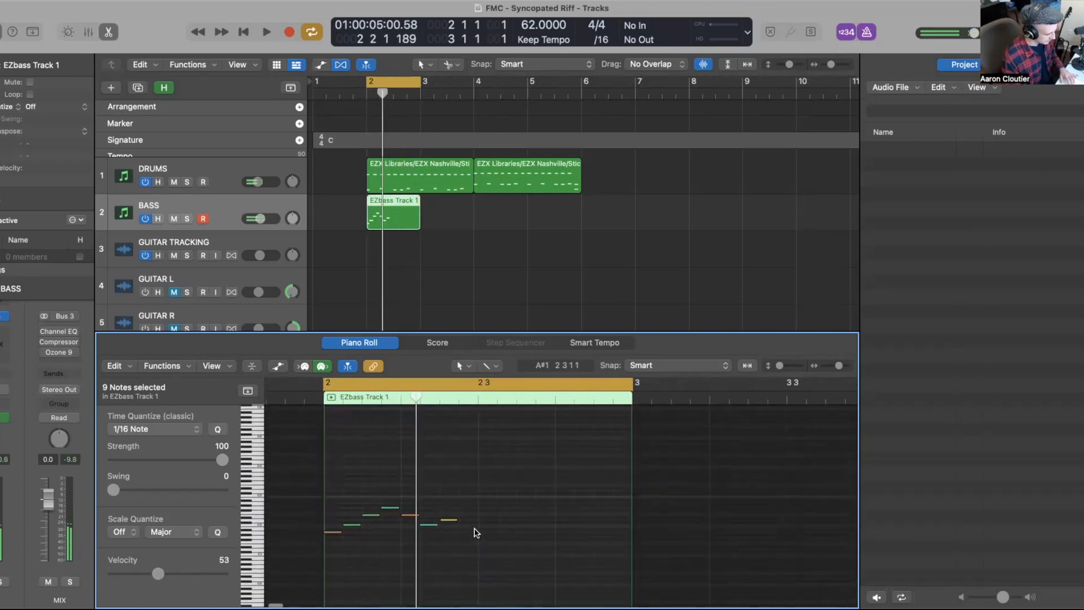
Step: Switch to the Velocity tool and raise the velocities of several notes in the run, then play back
{"action": "key", "text": "t"}
{"action": "key", "text": "v"}
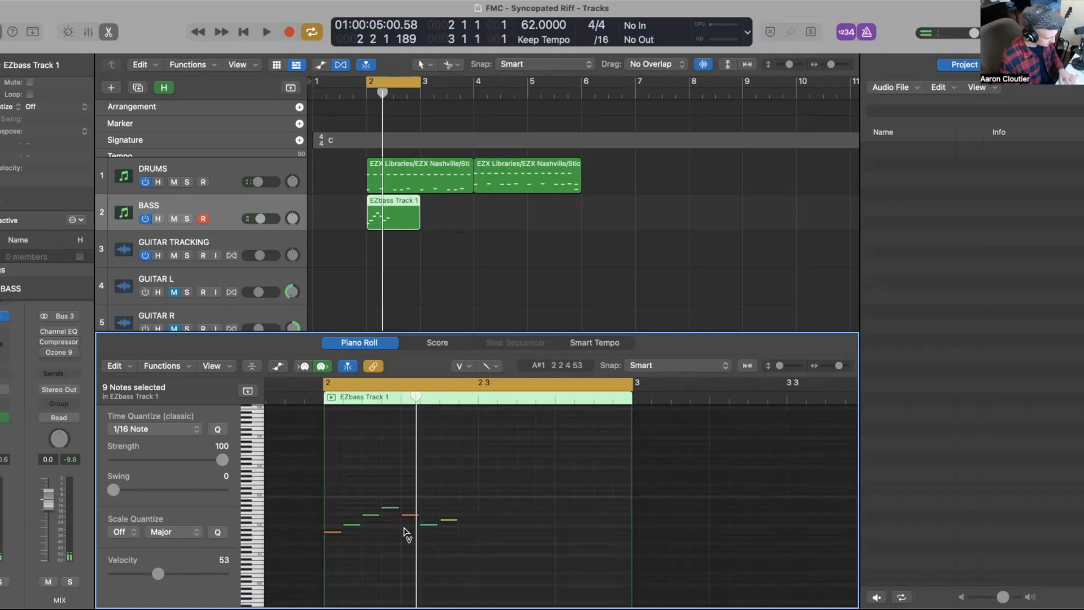
{"action": "left_click_drag", "start_coordinate": [350, 536], "coordinate": [372, 512]}
{"action": "left_click_drag", "start_coordinate": [443, 509], "coordinate": [449, 529]}
{"action": "left_click", "coordinate": [389, 507], "text": "shift"}
{"action": "left_click_drag", "start_coordinate": [389, 507], "coordinate": [391, 498]}
{"action": "key", "text": "space"}
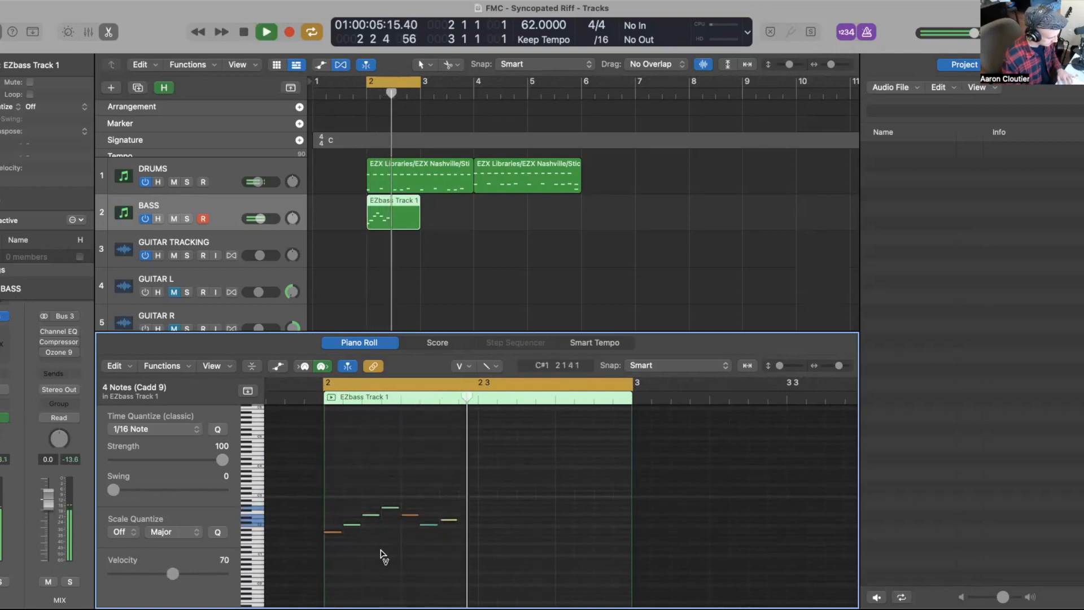
{"action": "key", "text": "space"}
Step: Try another velocity change on a run note, undo the last two edits, and play the bass back
{"action": "left_click", "coordinate": [430, 530]}
{"action": "left_click", "coordinate": [430, 525]}
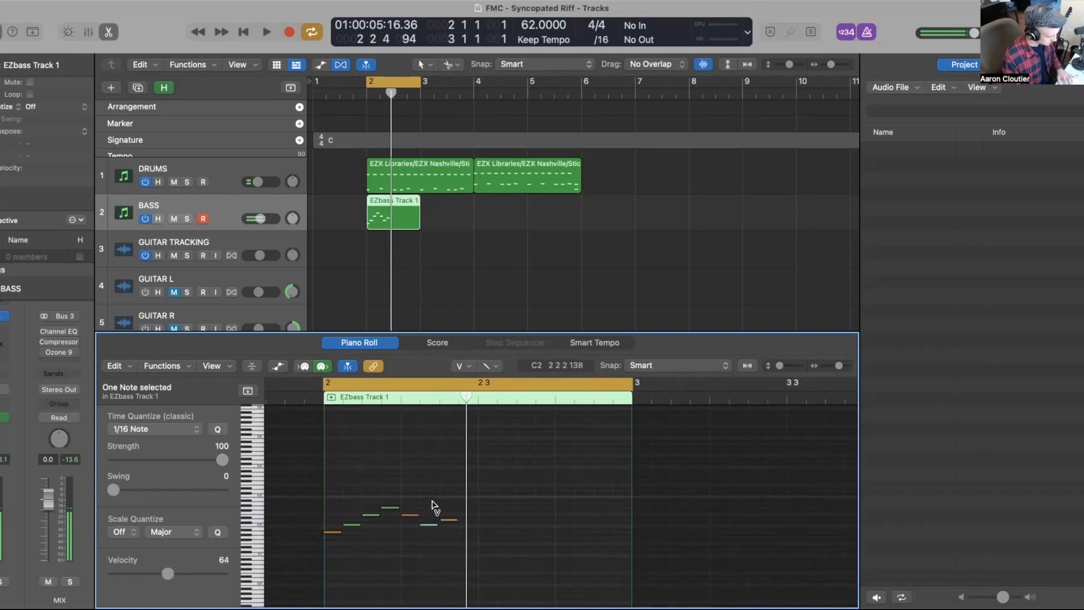
{"action": "key", "text": "super+z"}
{"action": "key", "text": "super+z"}
{"action": "left_click", "coordinate": [373, 582]}
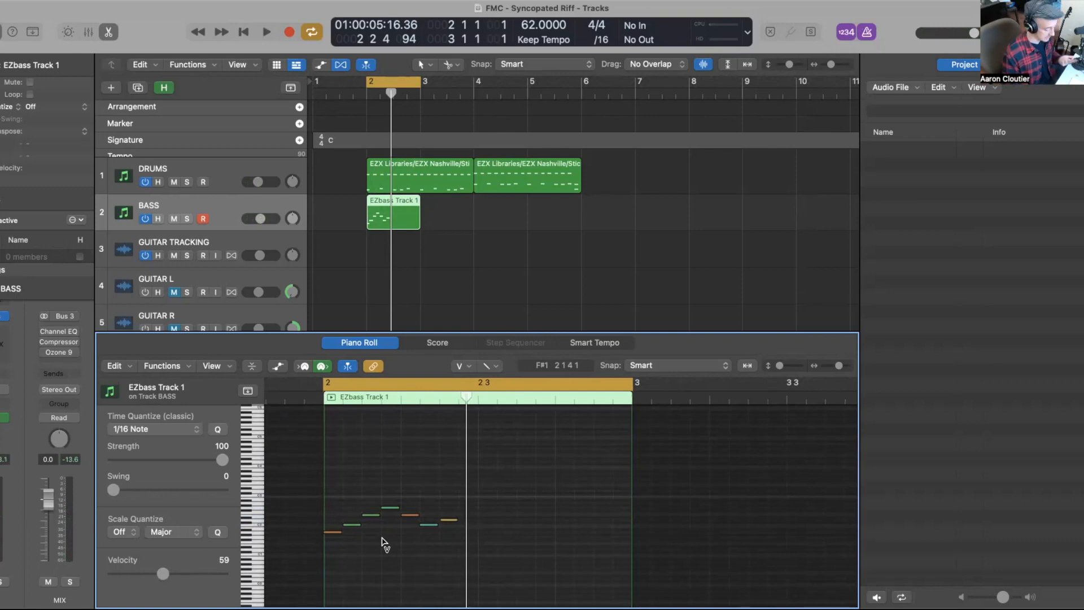
{"action": "key", "text": "space"}
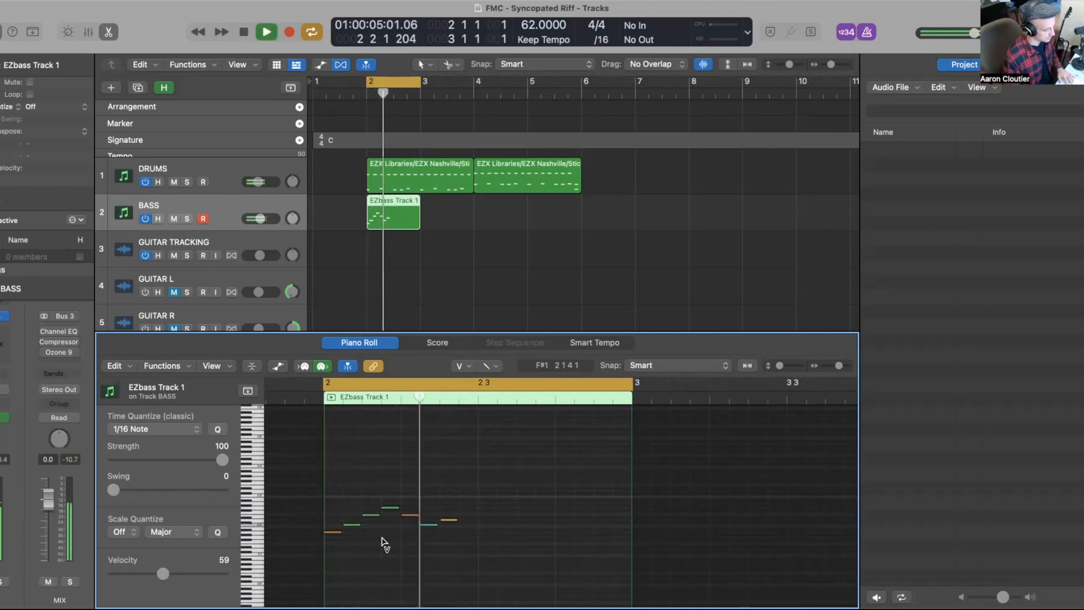
{"action": "key", "text": "space"}
{"action": "key", "text": "space"}
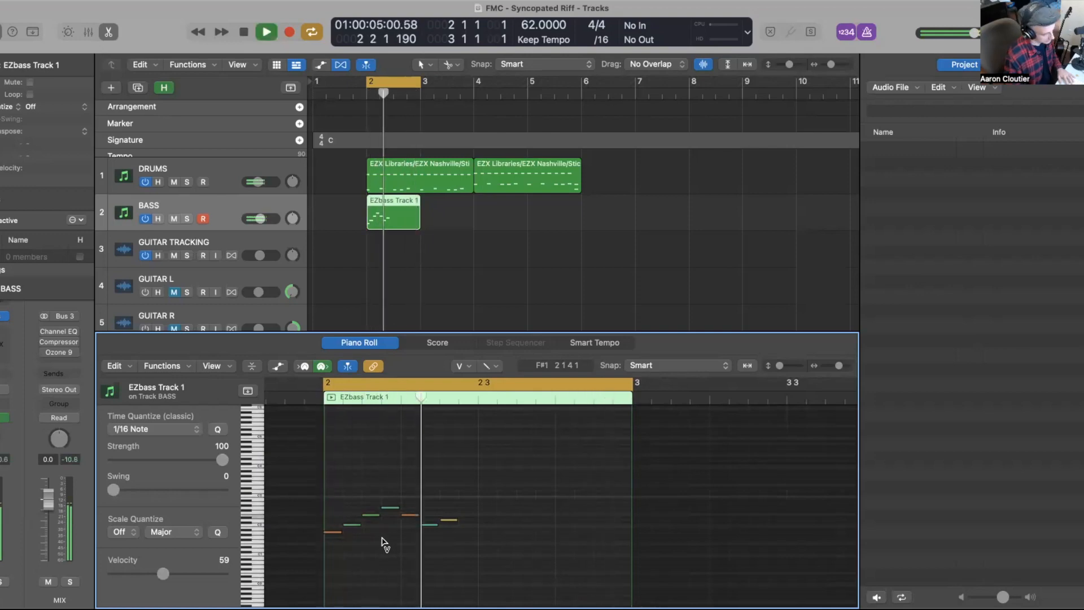
{"action": "key", "text": "space"}
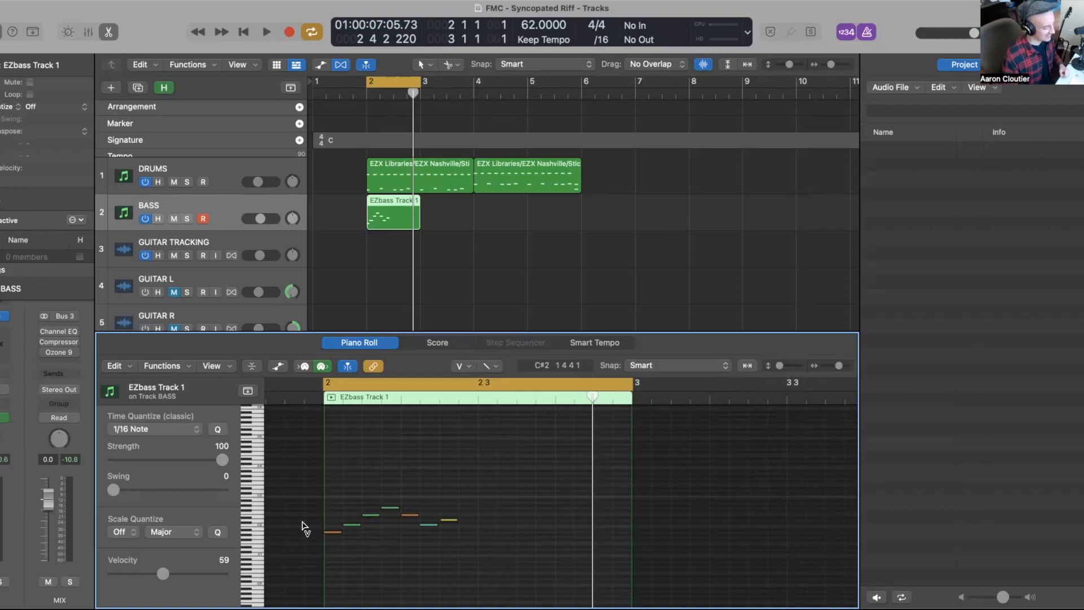
Step: Turn off the cycle and copy the bass region to bar 3
{"action": "left_click", "coordinate": [360, 272]}
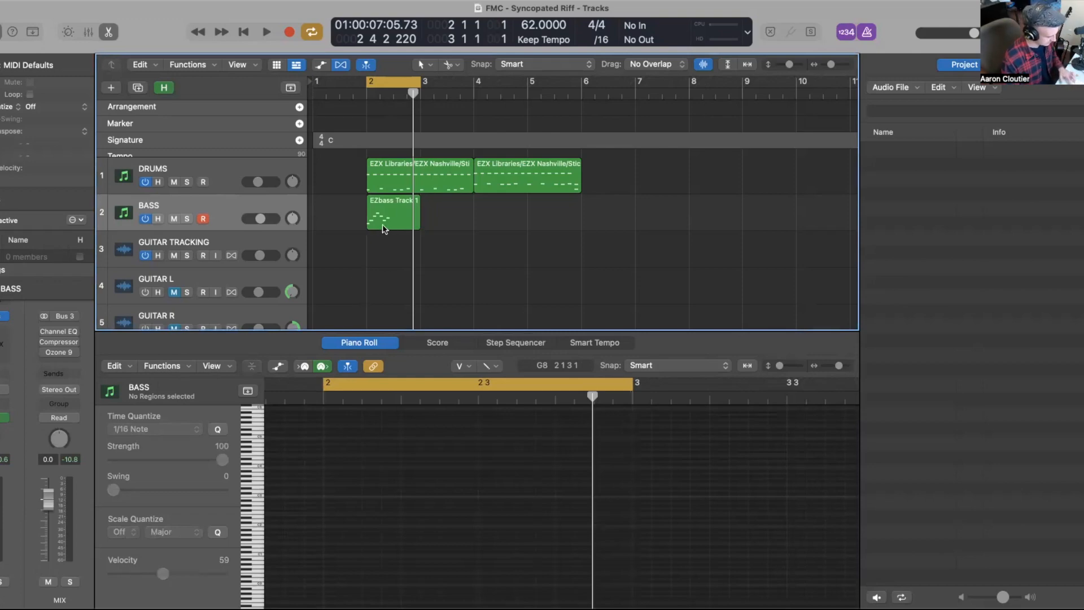
{"action": "key", "text": "c"}
{"action": "left_click_drag", "start_coordinate": [381, 220], "coordinate": [433, 223]}
Step: Mute the DRUMS track and play back the two bass regions on their own
{"action": "key", "text": "super+Right"}
{"action": "key", "text": "super+Right"}
{"action": "scroll", "coordinate": [433, 226], "scroll_direction": "left", "scroll_amount": 3}
{"action": "left_click", "coordinate": [410, 230]}
{"action": "key", "text": "shift+space"}
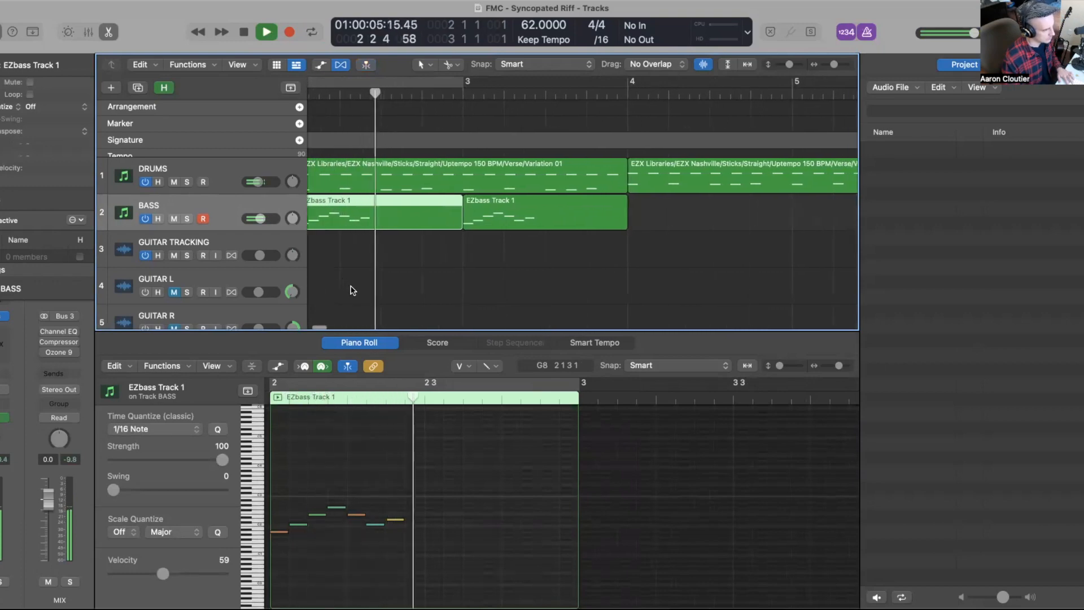
{"action": "left_click", "coordinate": [187, 182]}
{"action": "key", "text": "space"}
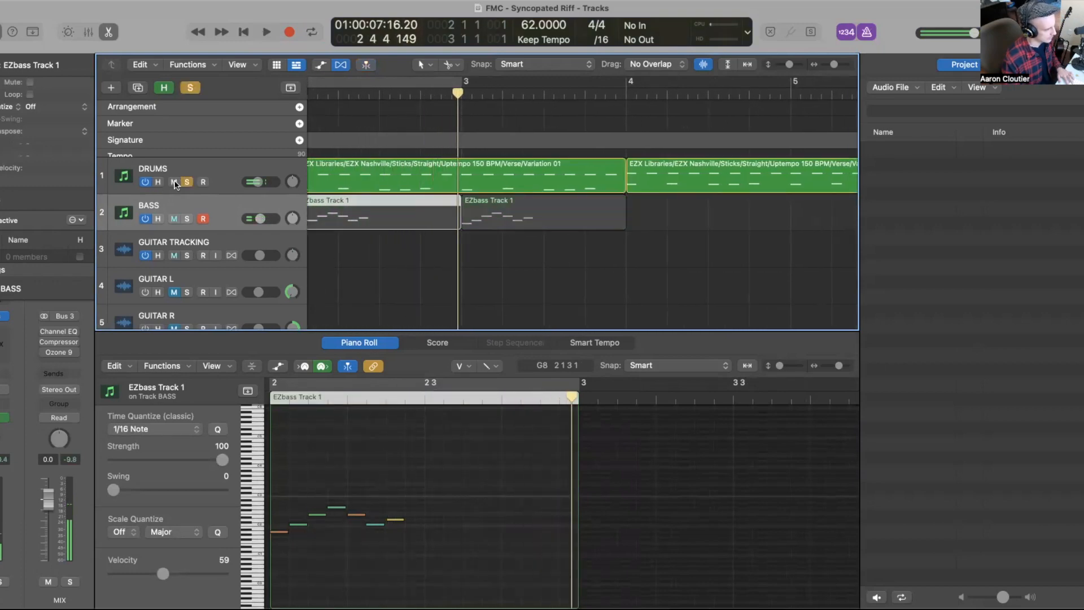
{"action": "left_click", "coordinate": [174, 182]}
{"action": "left_click", "coordinate": [187, 181]}
{"action": "key", "text": "shift+space"}
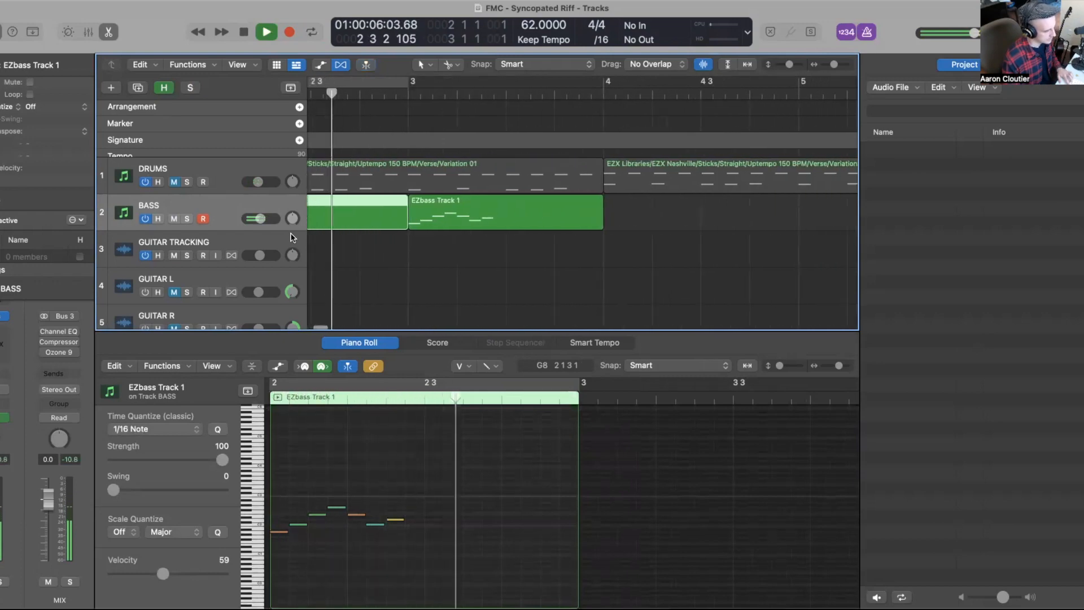
{"action": "key", "text": "space"}
Step: Shift the copied bass region one sixteenth later and play it back
{"action": "key", "text": "super+Right"}
{"action": "key", "text": "super+Right"}
{"action": "key", "text": "super+Right"}
{"action": "key", "text": "super+Right"}
{"action": "key", "text": "super+Right"}
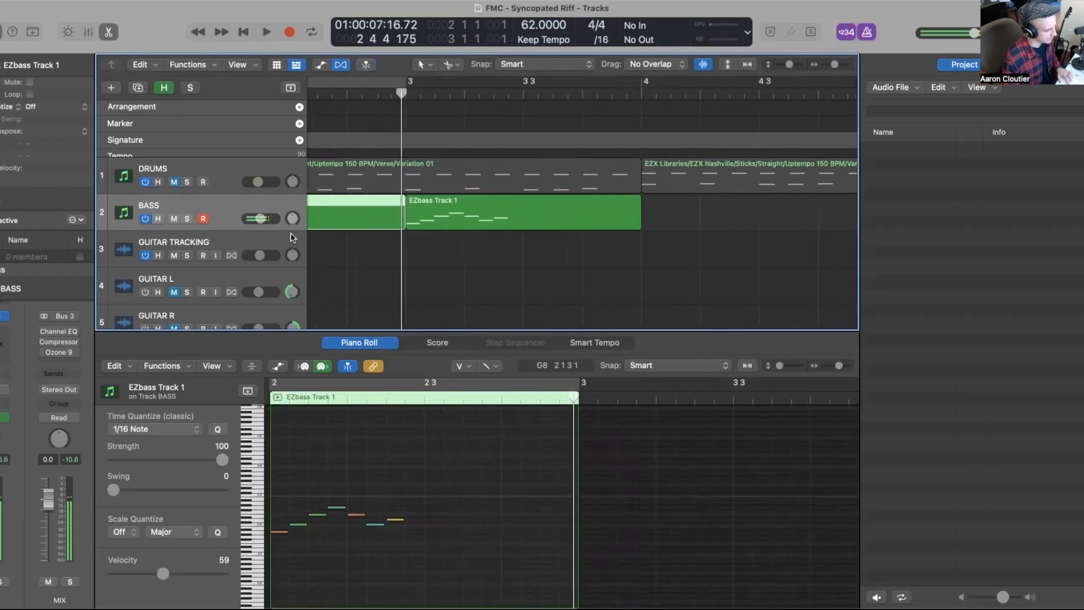
{"action": "scroll", "coordinate": [473, 190], "scroll_direction": "right", "scroll_amount": 1}
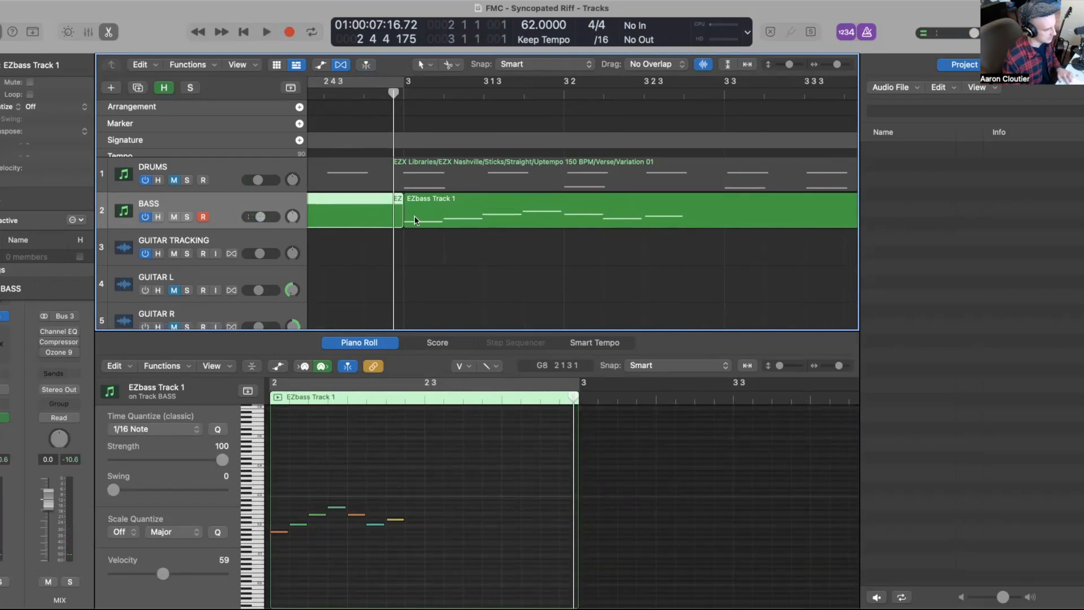
{"action": "key", "text": "super+Right"}
{"action": "key", "text": "super+Right"}
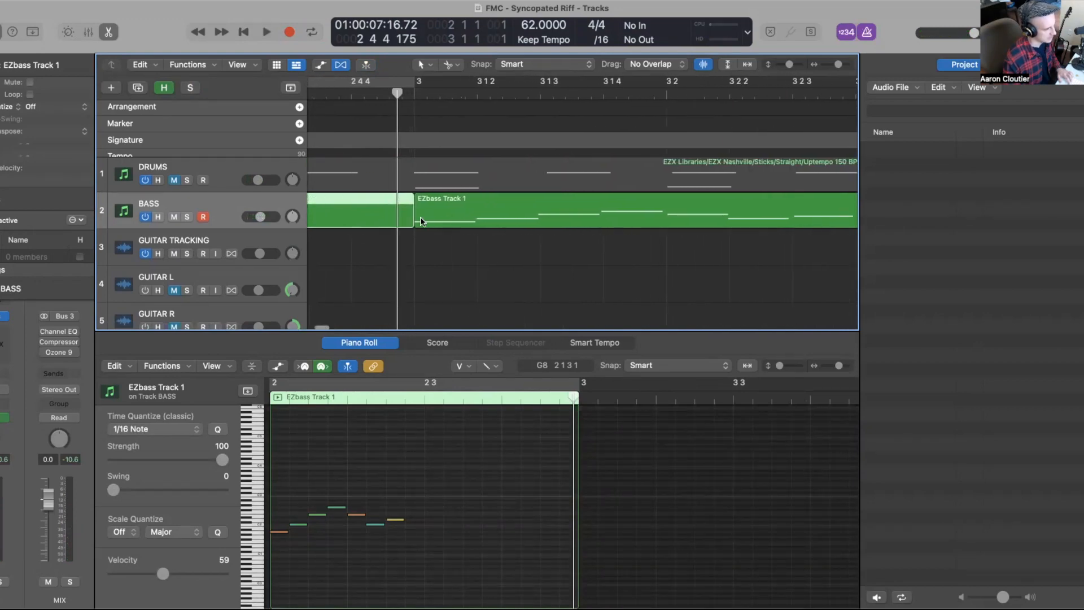
{"action": "left_click", "coordinate": [443, 221]}
{"action": "left_click_drag", "start_coordinate": [443, 221], "coordinate": [525, 224]}
{"action": "key", "text": "space"}
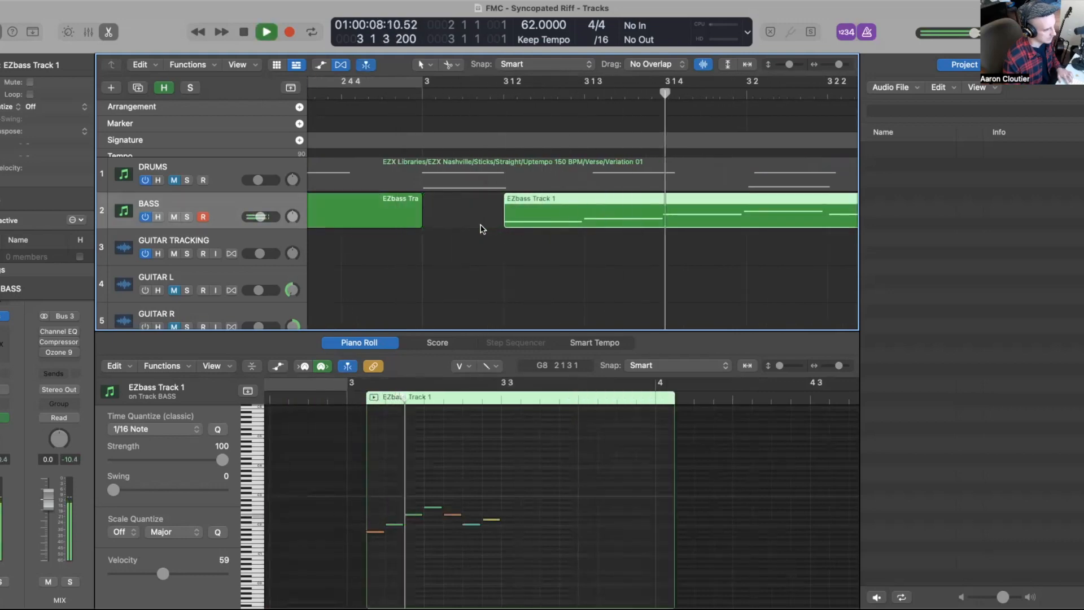
{"action": "key", "text": "space"}
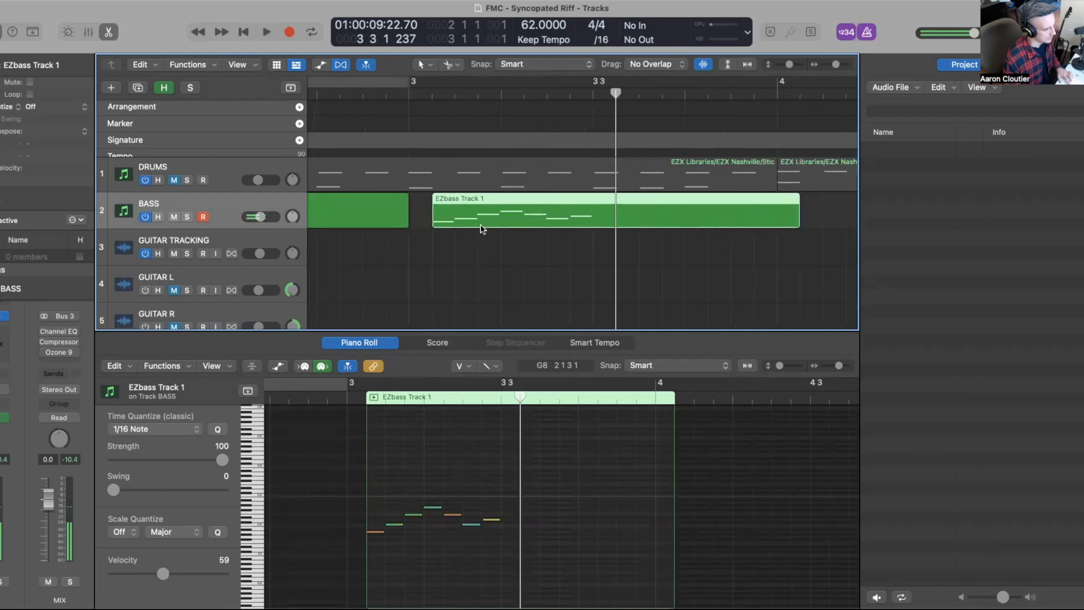
Step: Return the playhead to the start and play back the bass regions
{"action": "key", "text": "space"}
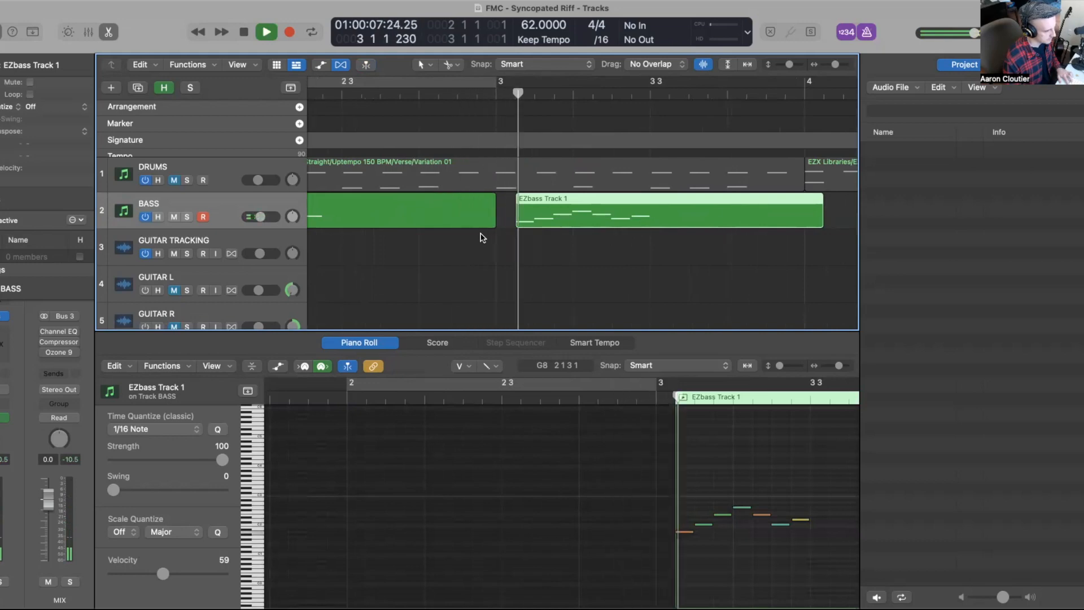
{"action": "key", "text": "space"}
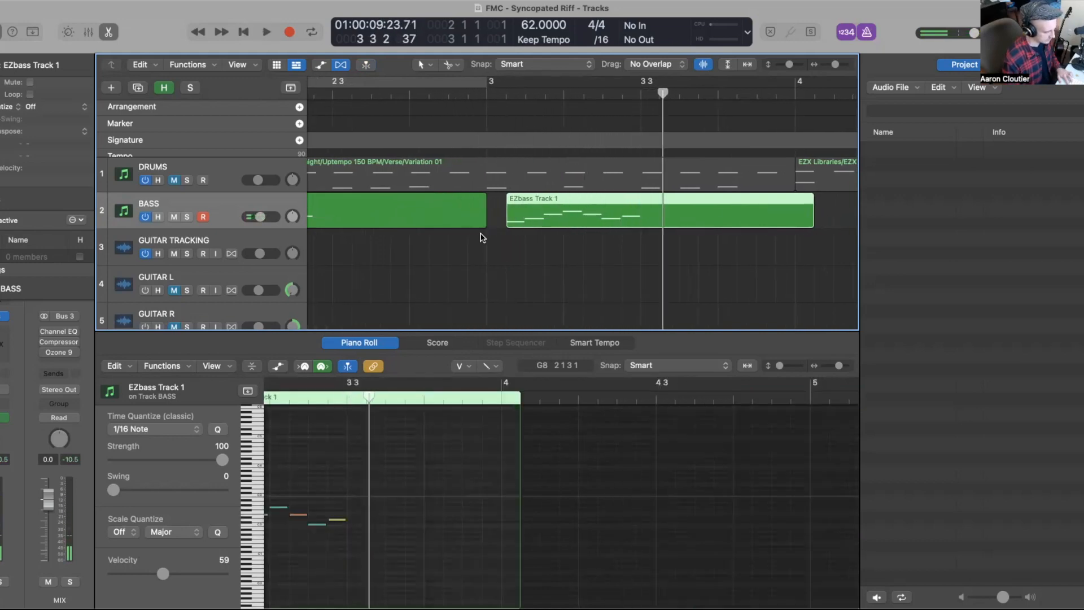
{"action": "key", "text": "comma"}
{"action": "key", "text": "Return"}
{"action": "key", "text": "space"}
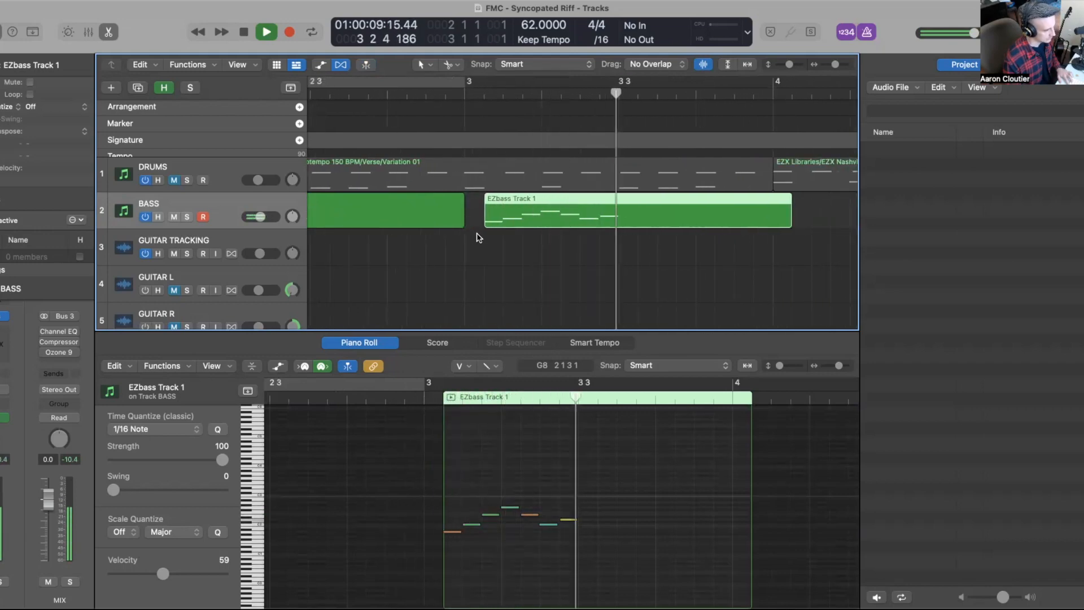
{"action": "key", "text": "space"}
Step: Trim the end of the shifted bass region so it stops before bar 4
{"action": "scroll", "coordinate": [824, 224], "scroll_direction": "left", "scroll_amount": 1}
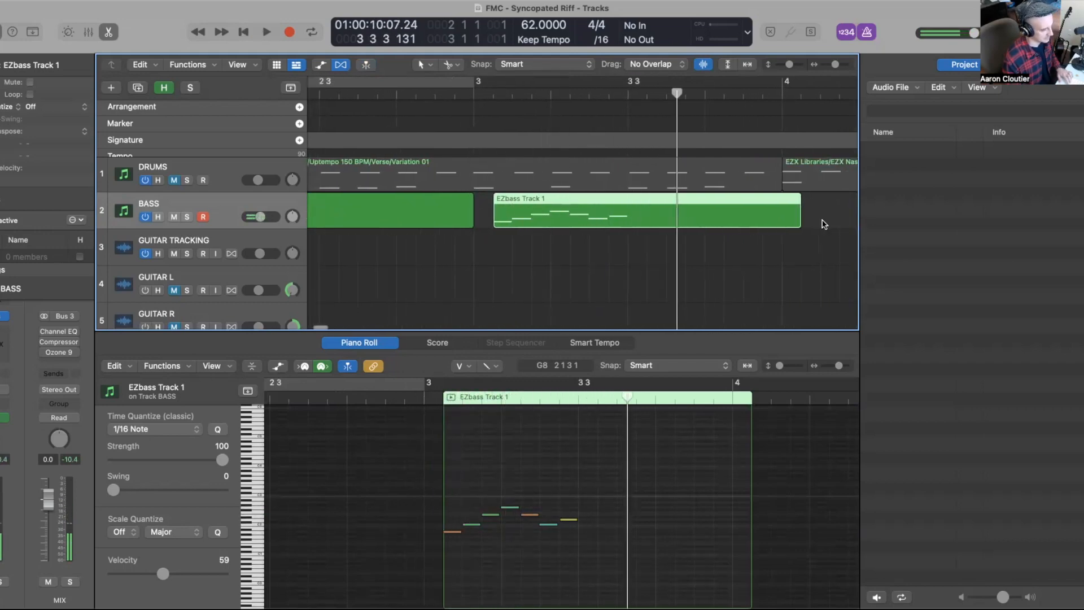
{"action": "left_click", "coordinate": [781, 218], "text": "super"}
{"action": "key", "text": "Delete"}
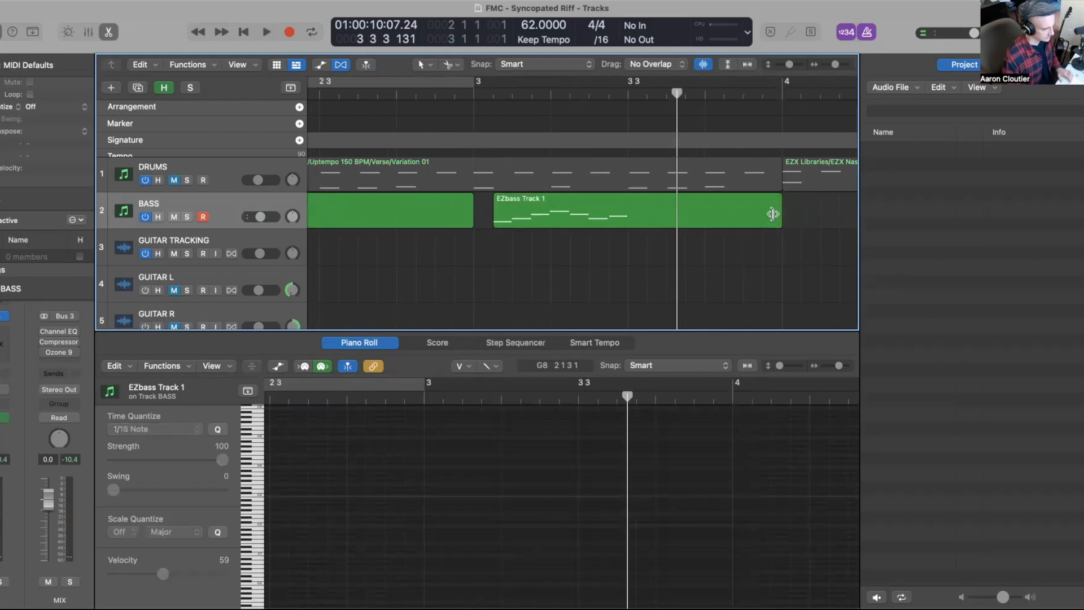
Step: Select the first bass region and play back from it
{"action": "scroll", "coordinate": [666, 218], "scroll_direction": "left", "scroll_amount": 2}
{"action": "key", "text": "super+Left"}
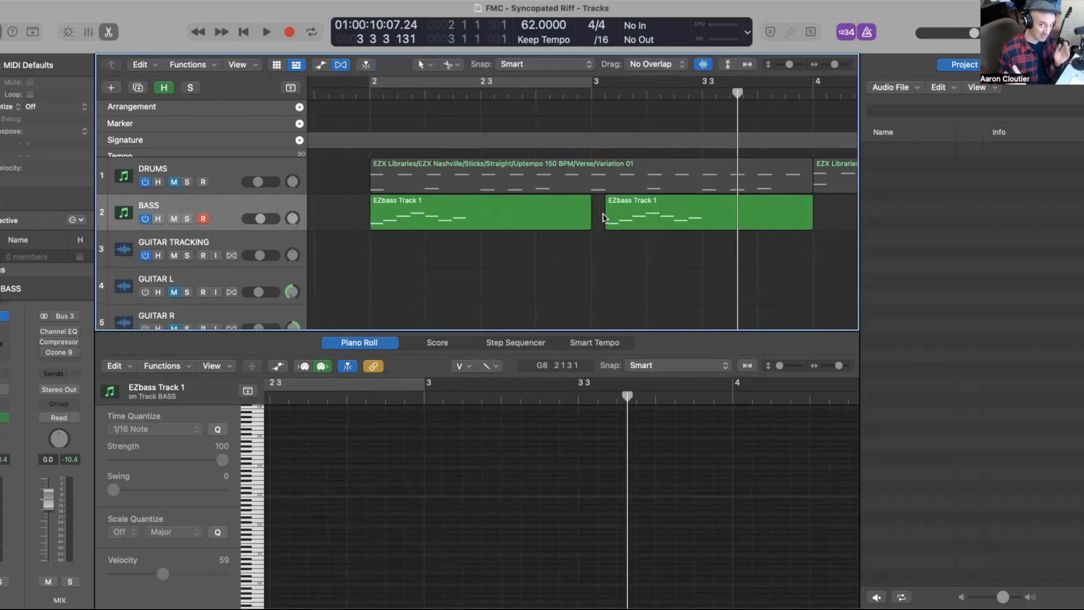
{"action": "left_click", "coordinate": [507, 222]}
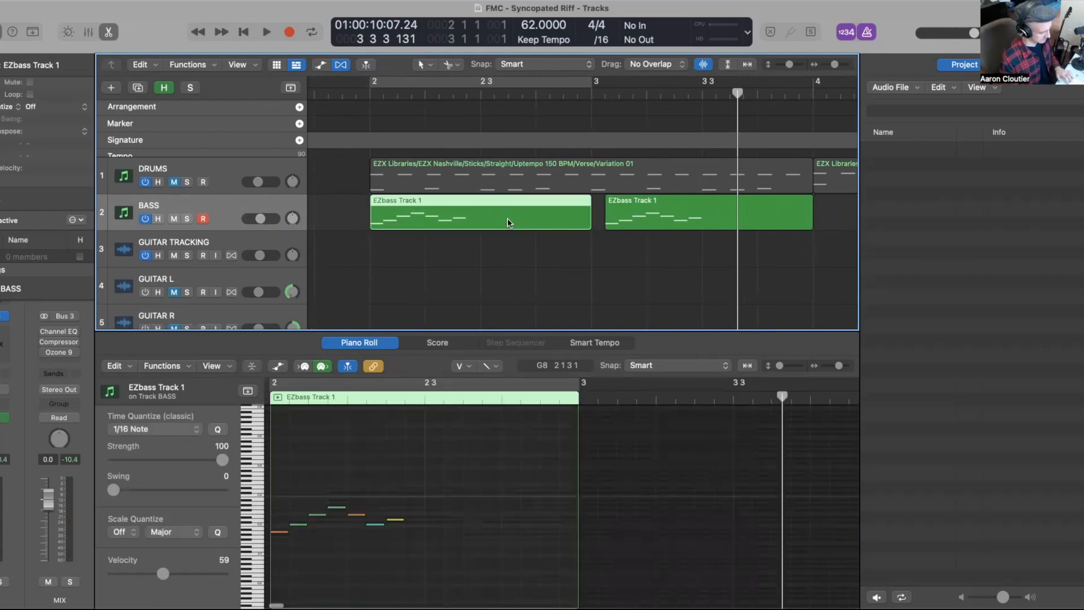
{"action": "key", "text": "super+Left"}
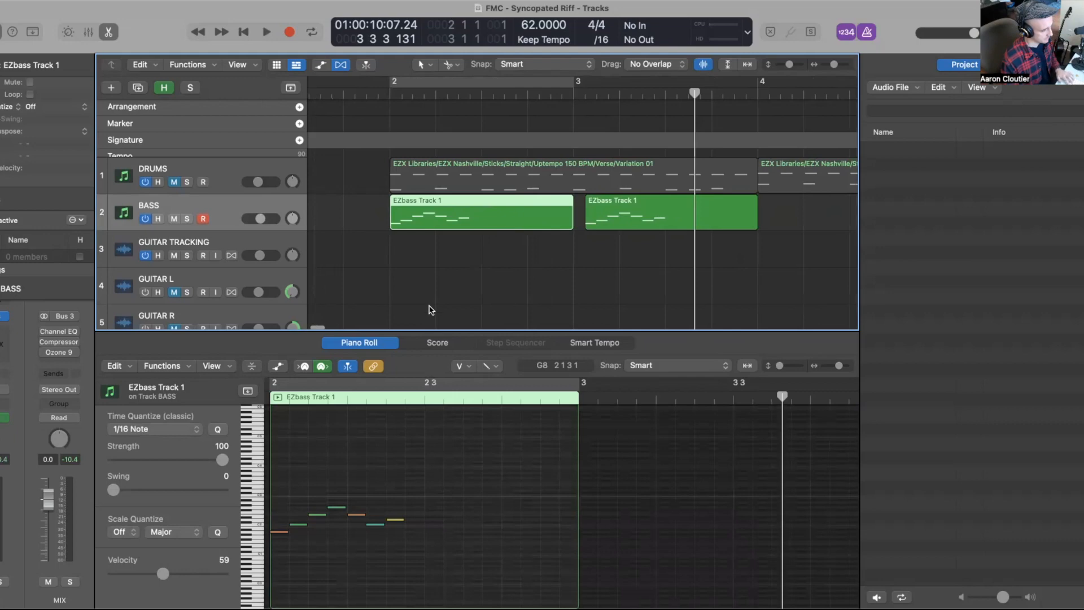
{"action": "scroll", "coordinate": [434, 303], "scroll_direction": "down", "scroll_amount": 1}
{"action": "key", "text": "shift+Return"}
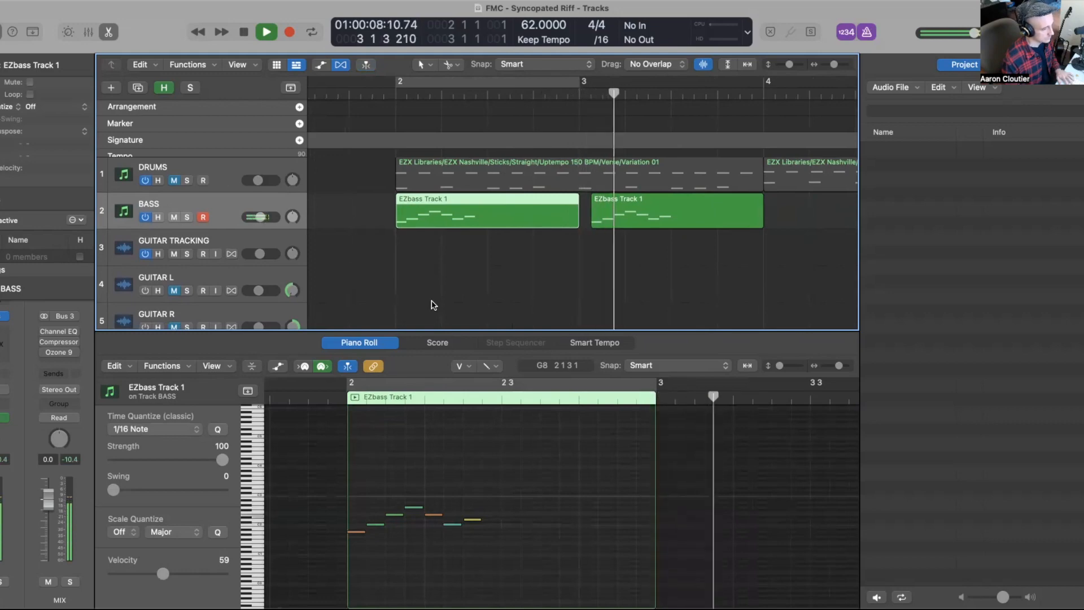
{"action": "key", "text": "space"}
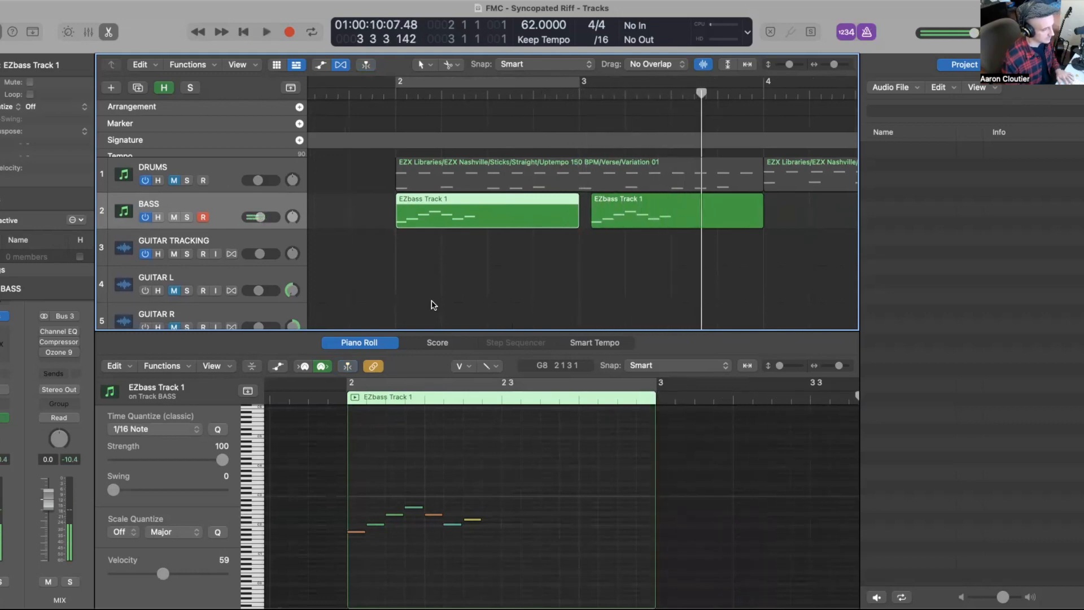
Step: Select both bass regions and copy them to bar 4
{"action": "scroll", "coordinate": [434, 305], "scroll_direction": "down", "scroll_amount": 3}
{"action": "scroll", "coordinate": [431, 304], "scroll_direction": "right", "scroll_amount": 2}
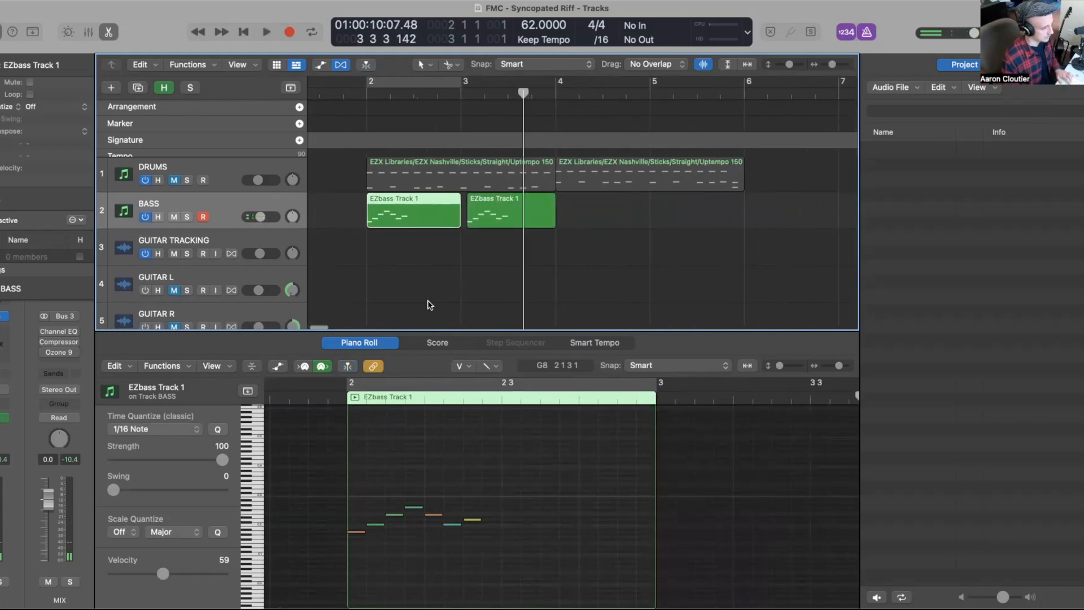
{"action": "left_click", "coordinate": [403, 237]}
{"action": "scroll", "coordinate": [394, 254], "scroll_direction": "up", "scroll_amount": 1}
{"action": "left_click_drag", "start_coordinate": [395, 254], "coordinate": [507, 226]}
{"action": "left_click_drag", "start_coordinate": [379, 226], "coordinate": [571, 233]}
{"action": "scroll", "coordinate": [531, 249], "scroll_direction": "down", "scroll_amount": 5}
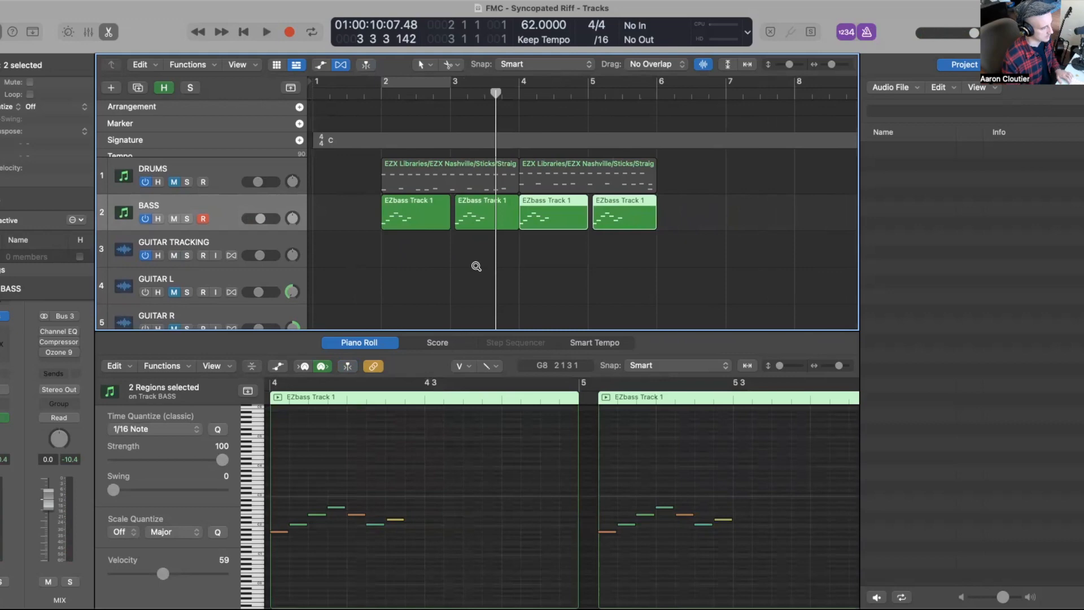
{"action": "left_click", "coordinate": [373, 272]}
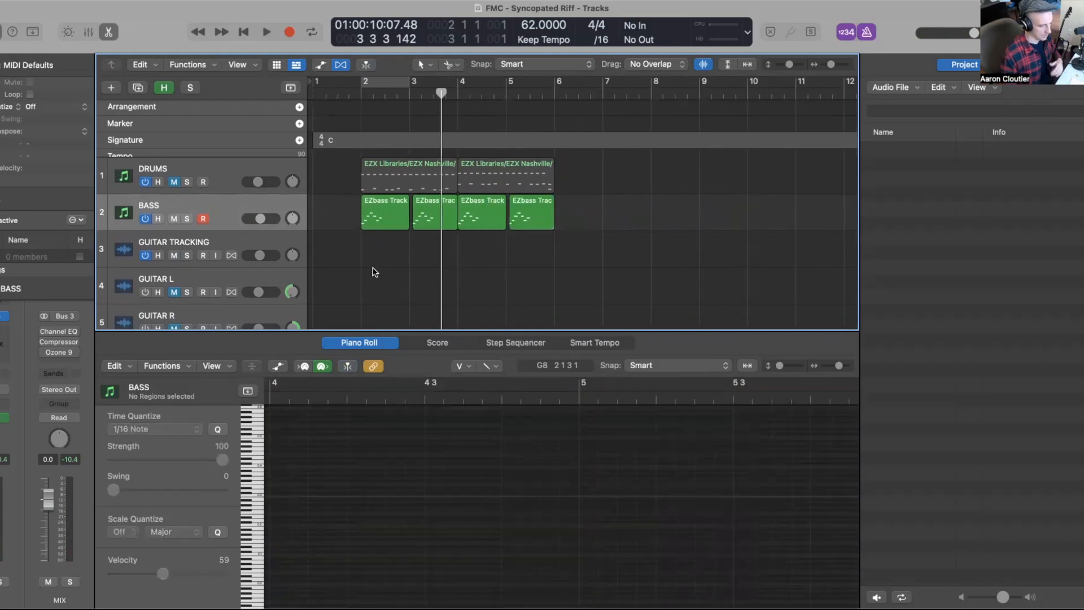
Step: Select all the drum and bass regions and copy them to start at bar 6
{"action": "left_click_drag", "start_coordinate": [364, 248], "coordinate": [568, 159]}
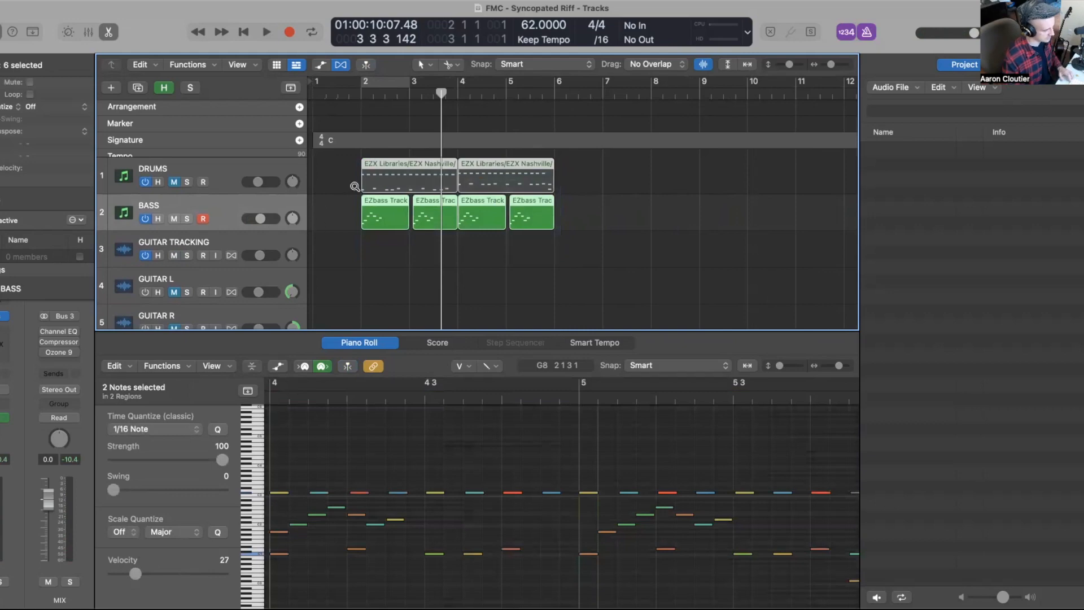
{"action": "left_click_drag", "start_coordinate": [393, 182], "coordinate": [588, 188]}
{"action": "left_click", "coordinate": [530, 285]}
{"action": "scroll", "coordinate": [531, 283], "scroll_direction": "right", "scroll_amount": 1}
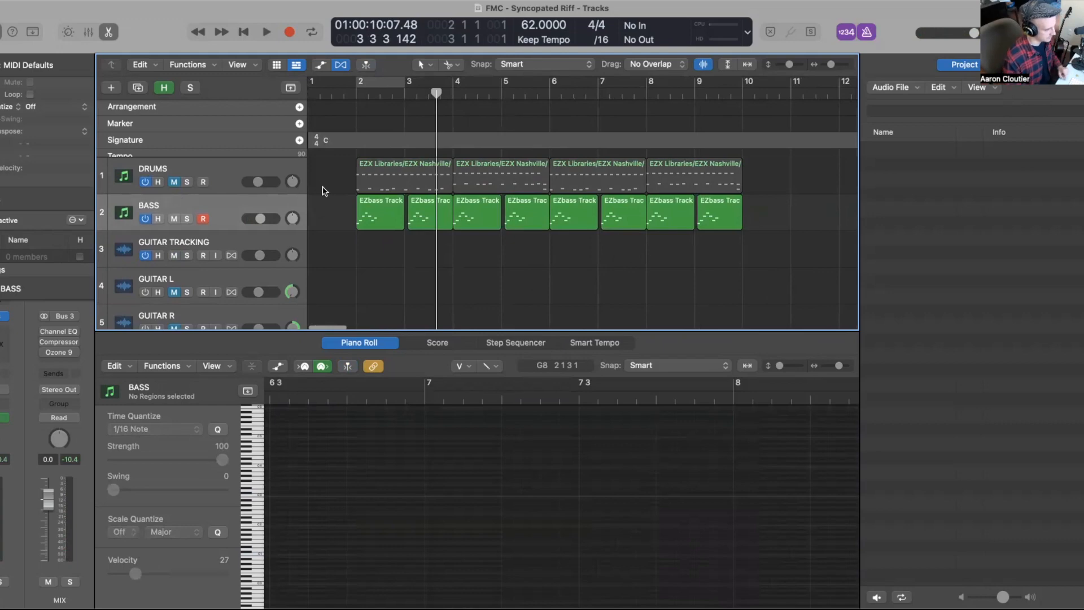
Step: Select the first two drum regions, mute them, and return the playhead to the start
{"action": "left_click", "coordinate": [177, 182]}
{"action": "left_click_drag", "start_coordinate": [339, 181], "coordinate": [491, 173]}
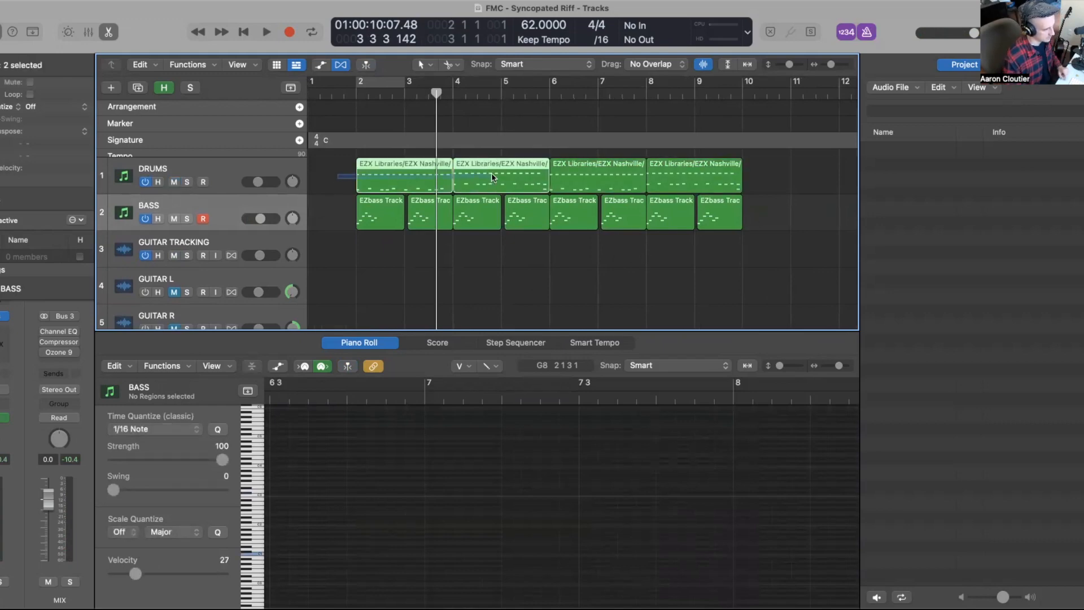
{"action": "key", "text": "ctrl+m"}
{"action": "key", "text": "super+Left"}
{"action": "key", "text": "Return"}
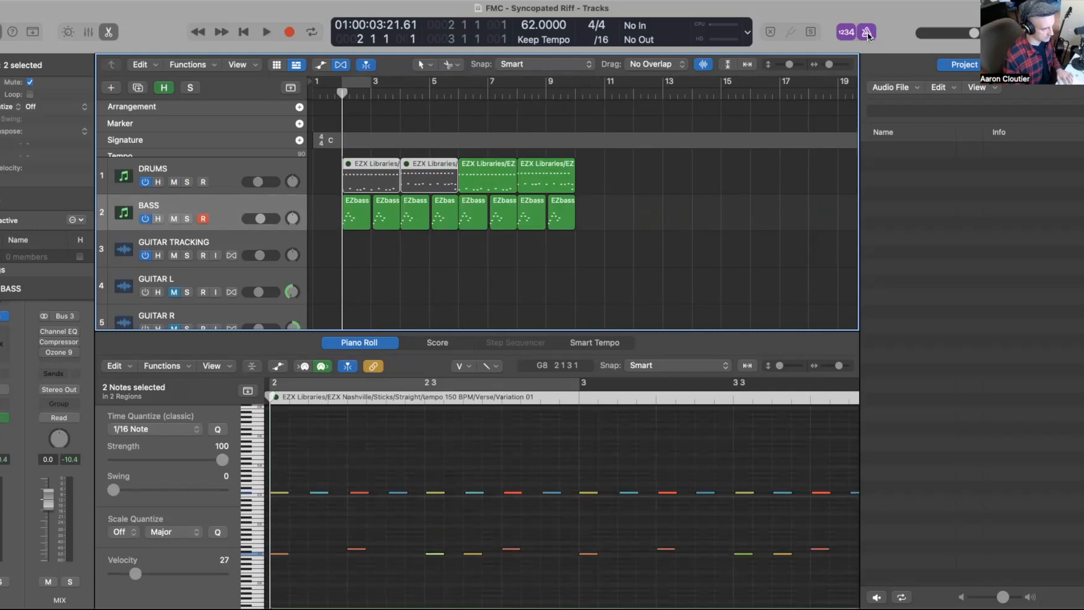
Step: Deselect the regions and play the arrangement from the start
{"action": "left_click", "coordinate": [333, 243]}
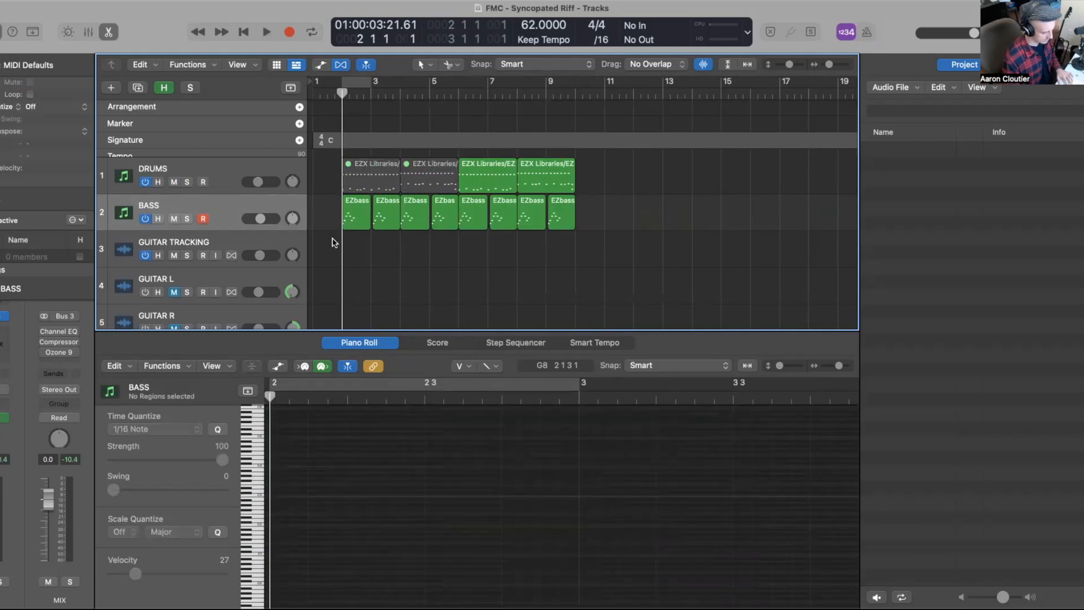
{"action": "key", "text": "space"}
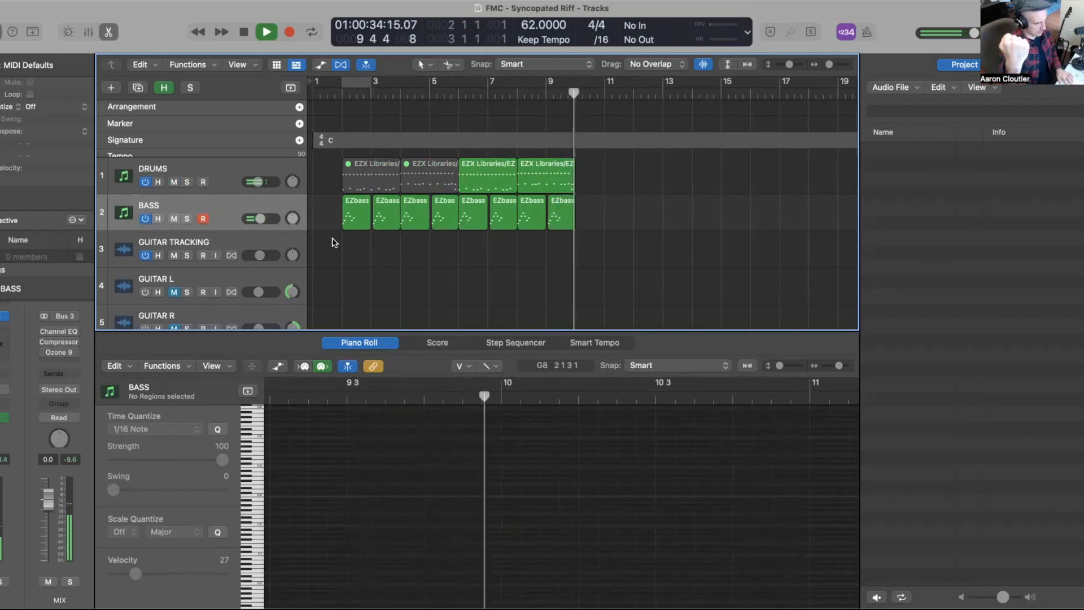
{"action": "key", "text": "space"}
Step: Set a cycle around the last bass region at bar 9 and play it back
{"action": "scroll", "coordinate": [333, 239], "scroll_direction": "up", "scroll_amount": 6}
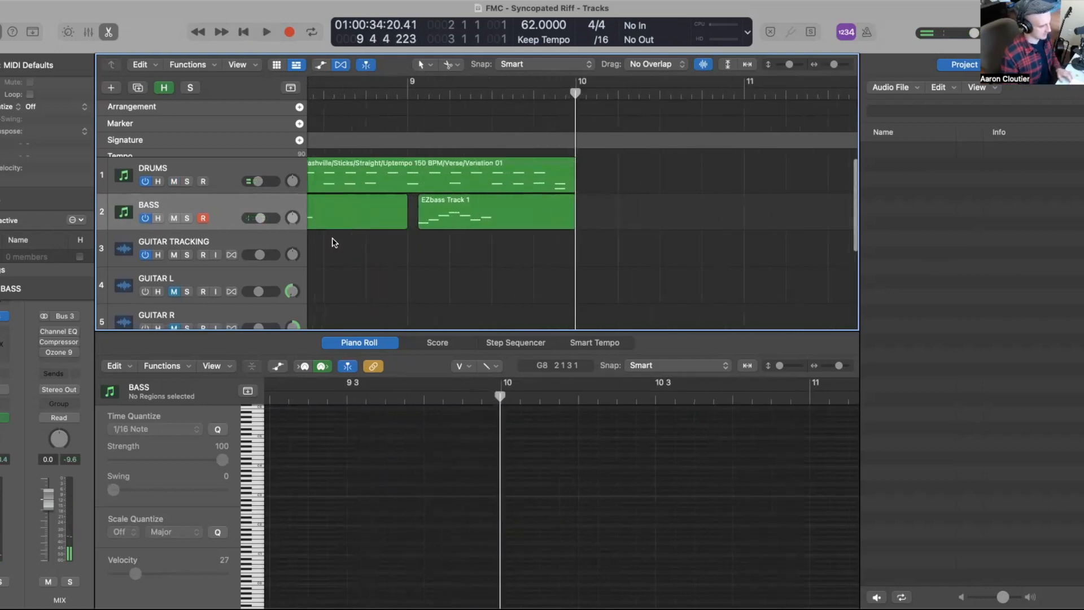
{"action": "left_click", "coordinate": [507, 218]}
{"action": "key", "text": "u"}
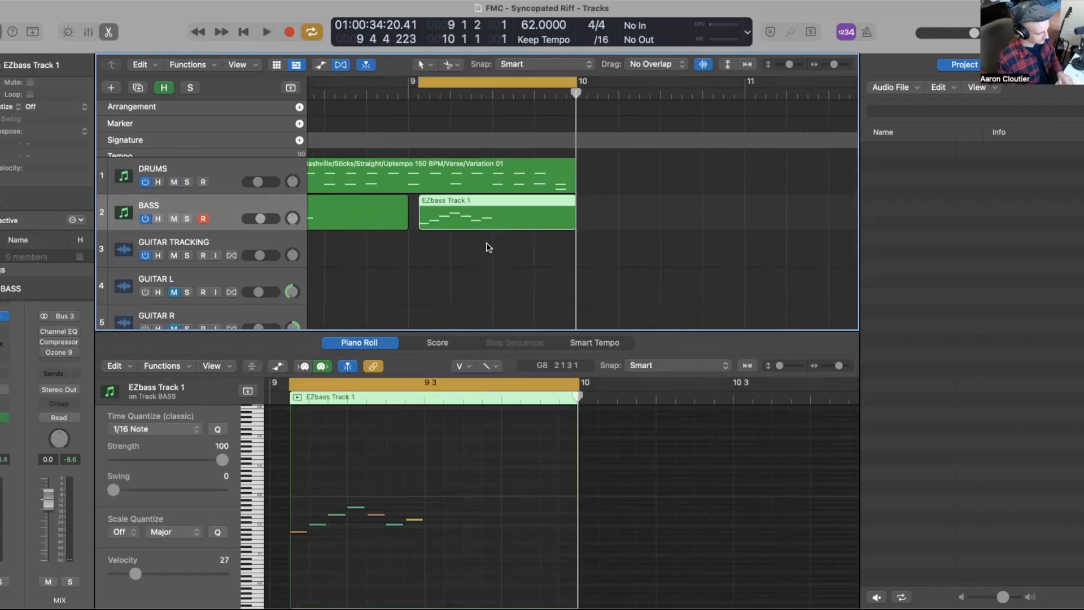
{"action": "left_click_drag", "start_coordinate": [418, 82], "coordinate": [409, 82]}
{"action": "key", "text": "space"}
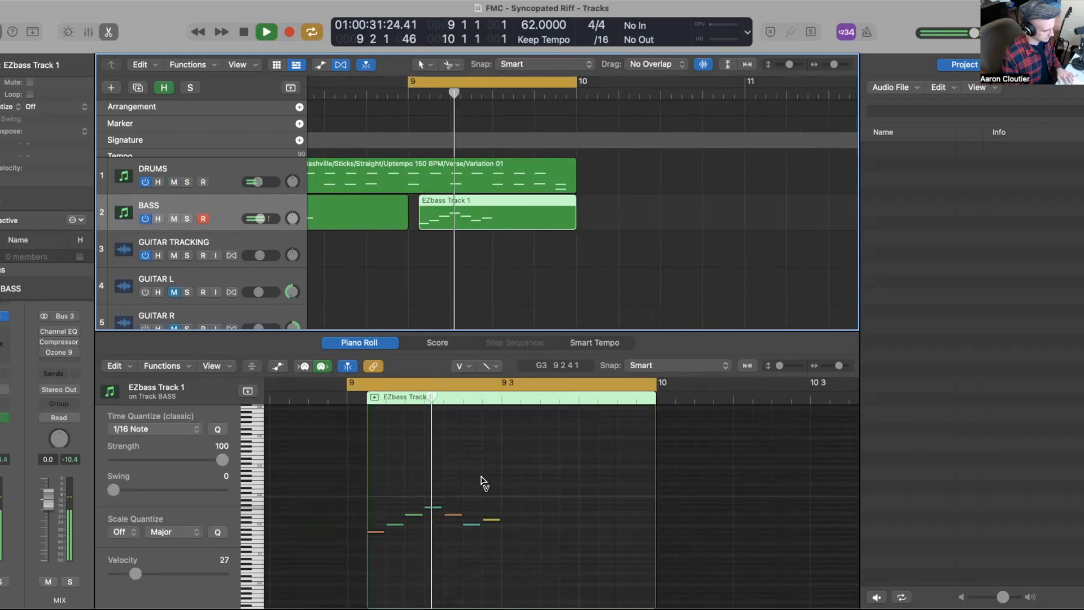
{"action": "key", "text": "space"}
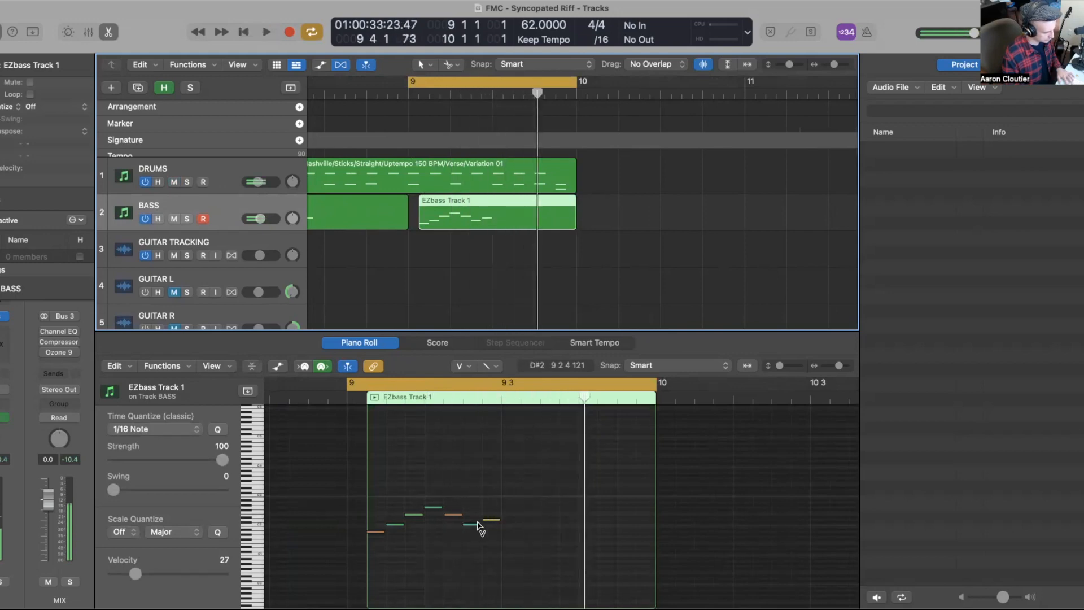
Step: Add a G1 note after the riff in the last bass region and play it back
{"action": "left_click", "coordinate": [376, 531]}
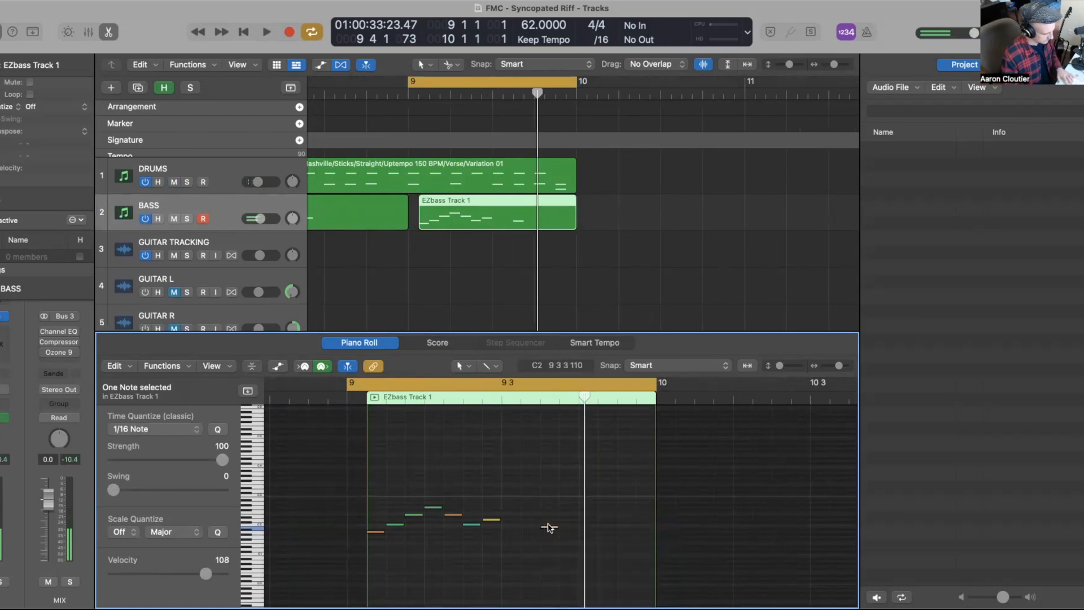
{"action": "left_click_drag", "start_coordinate": [547, 526], "coordinate": [548, 536]}
{"action": "key", "text": "space"}
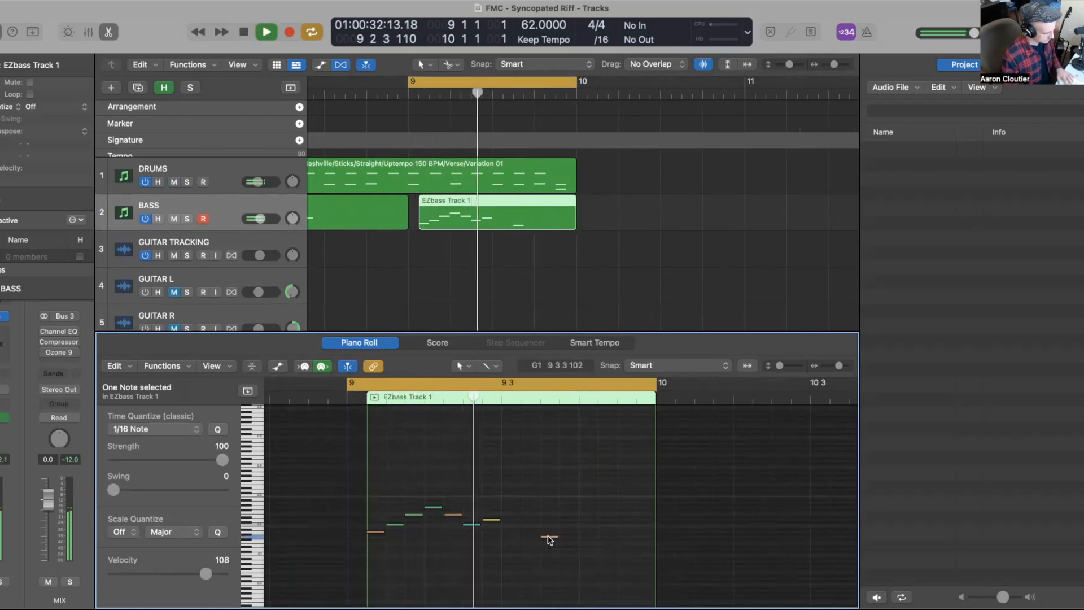
{"action": "key", "text": "space"}
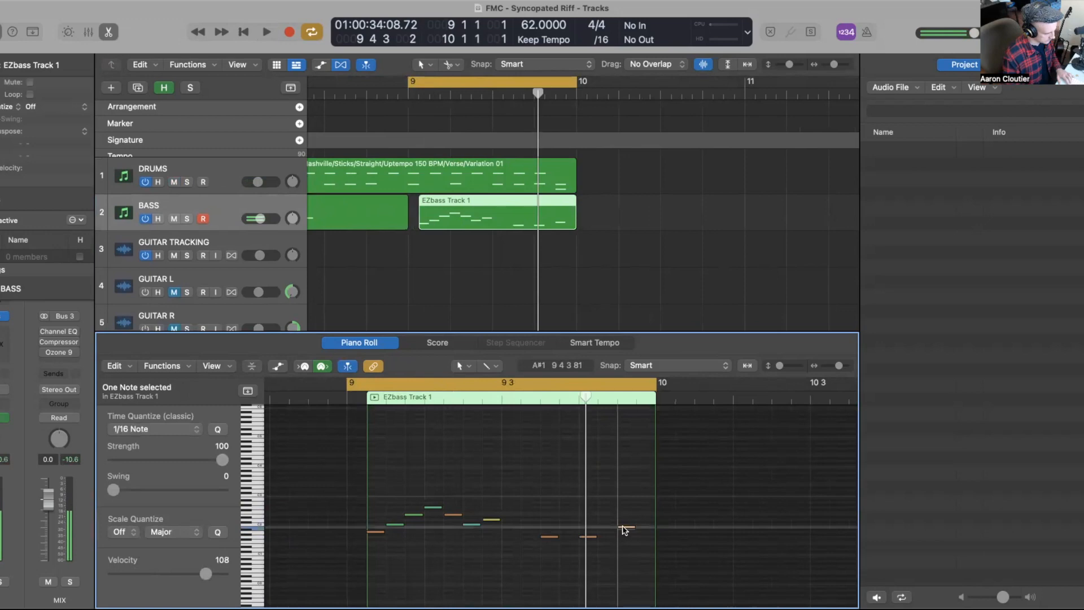
Step: Select the three ending notes and lengthen them to fill the rest of the region
{"action": "left_click_drag", "start_coordinate": [530, 562], "coordinate": [636, 526]}
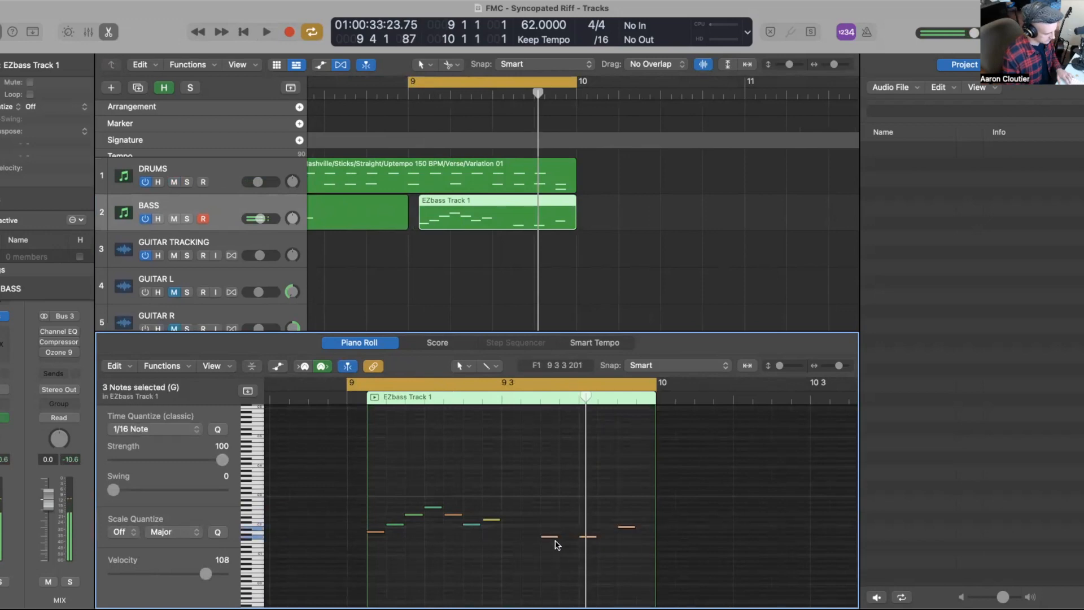
{"action": "left_click_drag", "start_coordinate": [554, 536], "coordinate": [574, 537]}
{"action": "left_click", "coordinate": [568, 554]}
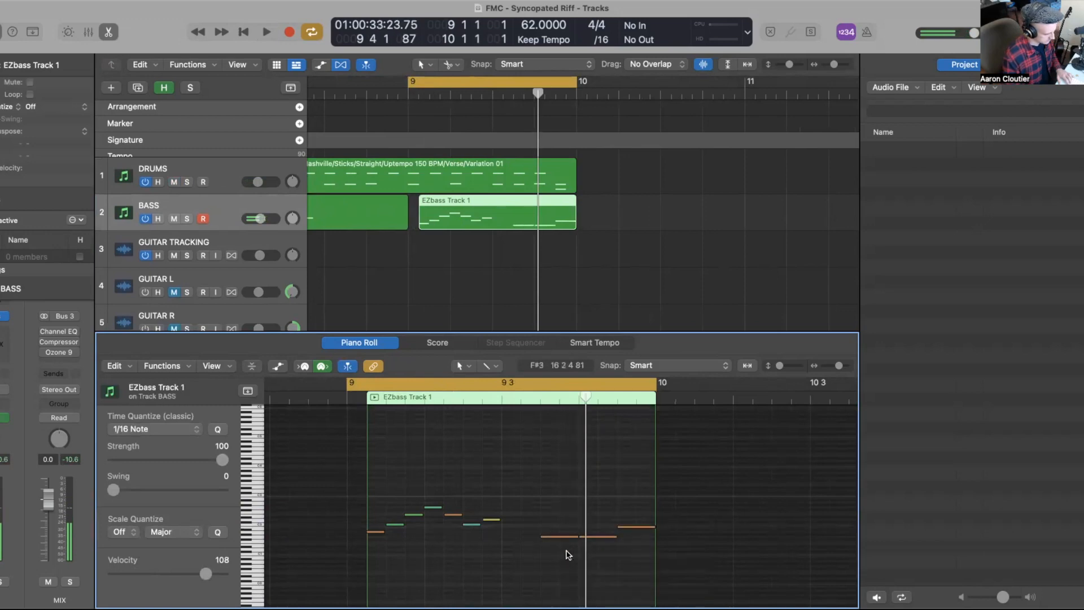
Step: Switch to the Velocity tool and adjust the velocities of the ending notes
{"action": "key", "text": "t"}
{"action": "key", "text": "v"}
{"action": "left_click_drag", "start_coordinate": [590, 538], "coordinate": [575, 541]}
{"action": "left_click", "coordinate": [562, 540]}
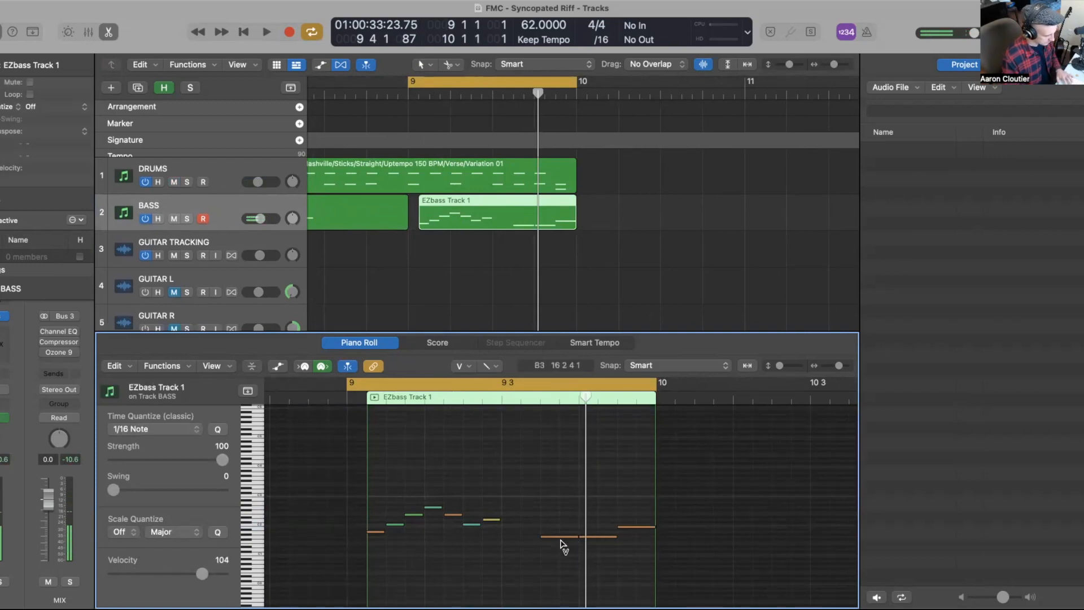
{"action": "left_click", "coordinate": [562, 539]}
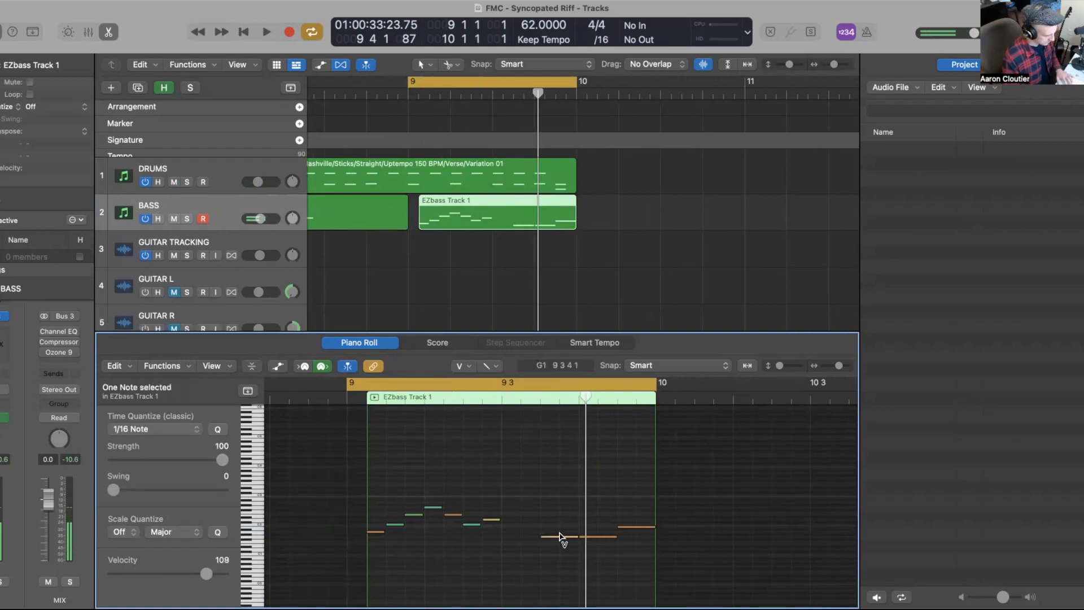
{"action": "left_click_drag", "start_coordinate": [595, 538], "coordinate": [595, 540]}
{"action": "left_click", "coordinate": [634, 526]}
{"action": "left_click", "coordinate": [564, 537]}
{"action": "left_click", "coordinate": [562, 537]}
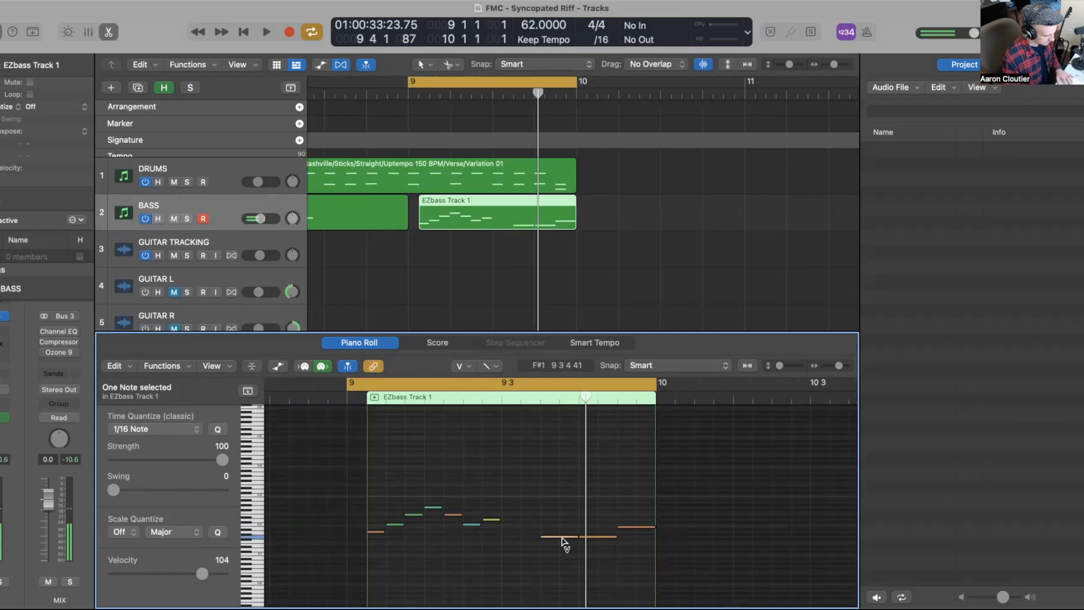
Step: Play the edited region in a loop, then turn cycle mode off
{"action": "key", "text": "space"}
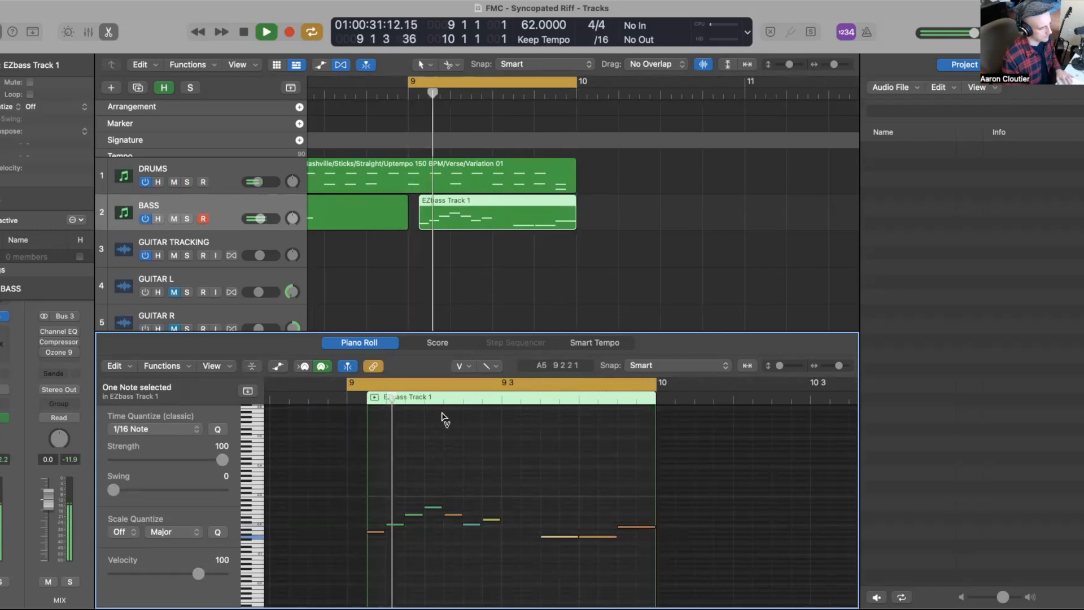
{"action": "key", "text": "space"}
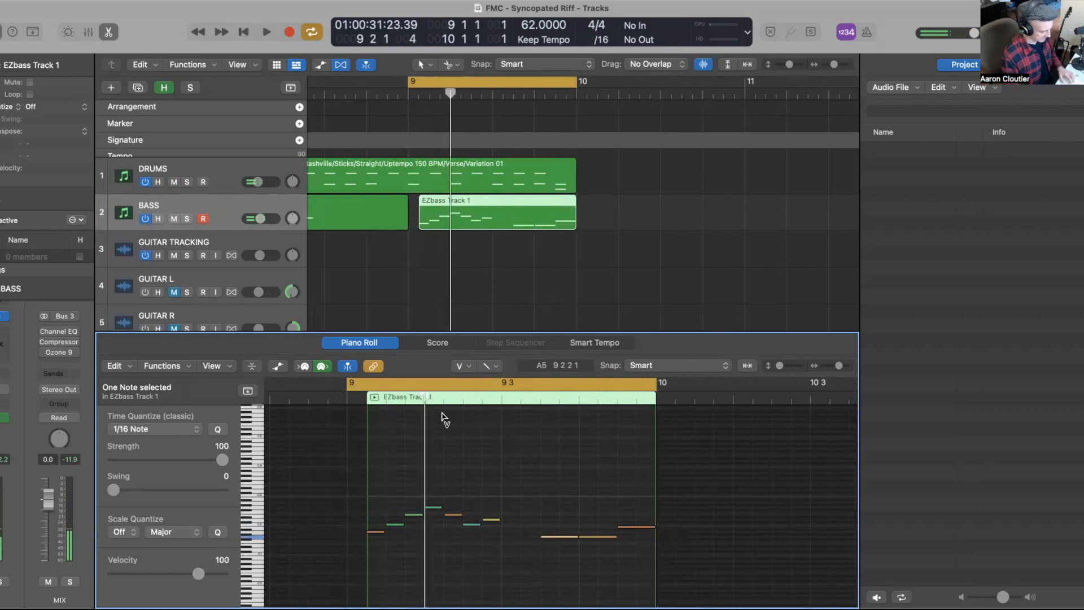
{"action": "key", "text": "c"}
Step: Zoom out, select the first bass region, and play the whole arrangement from the start
{"action": "scroll", "coordinate": [428, 254], "scroll_direction": "down", "scroll_amount": 5}
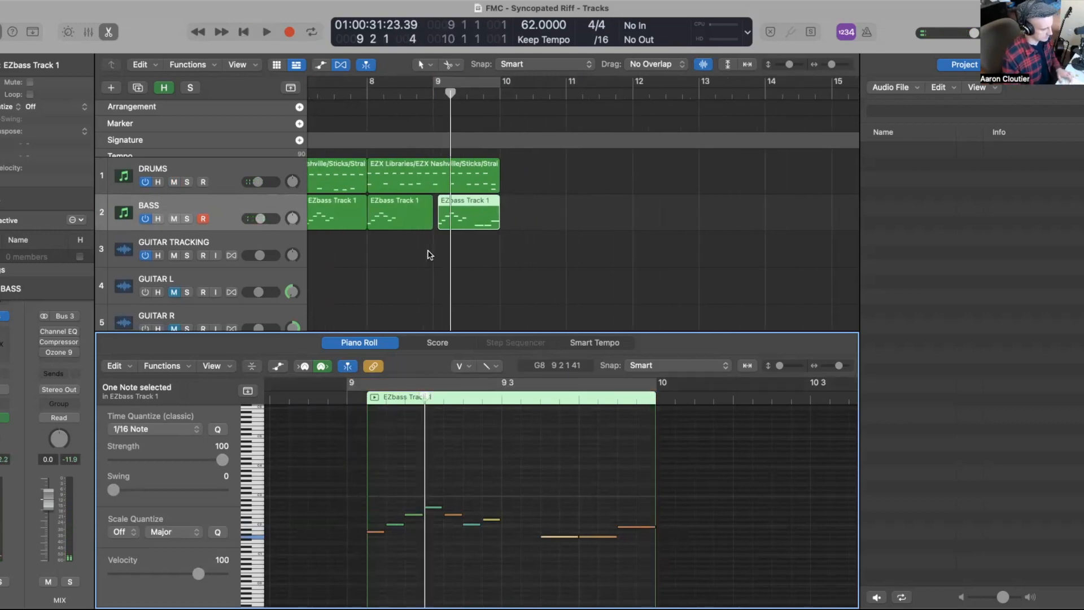
{"action": "scroll", "coordinate": [431, 254], "scroll_direction": "left", "scroll_amount": 5}
{"action": "scroll", "coordinate": [431, 254], "scroll_direction": "down", "scroll_amount": 2}
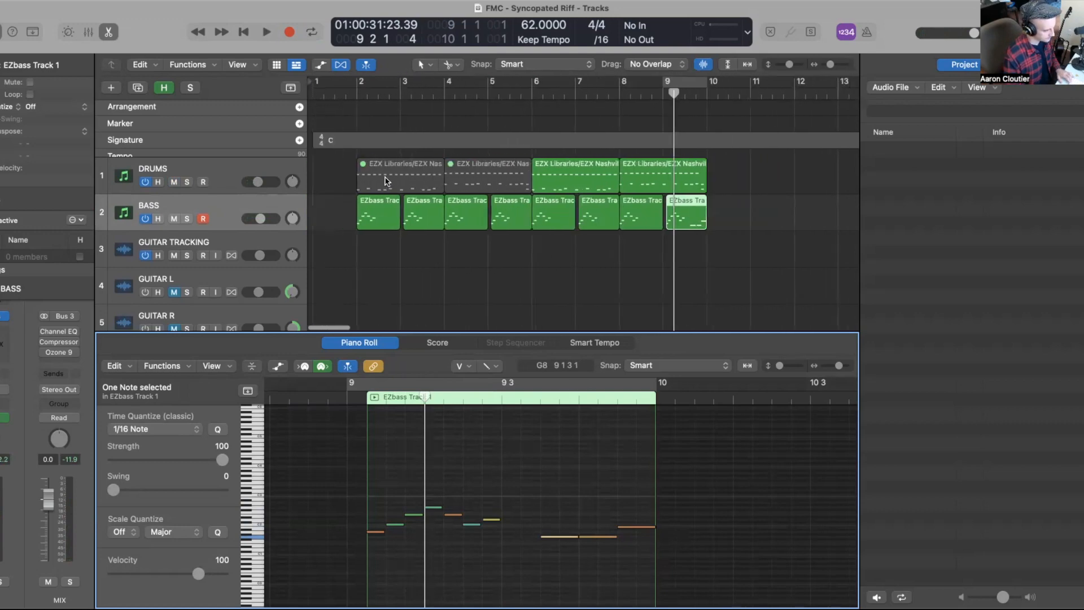
{"action": "left_click", "coordinate": [385, 178]}
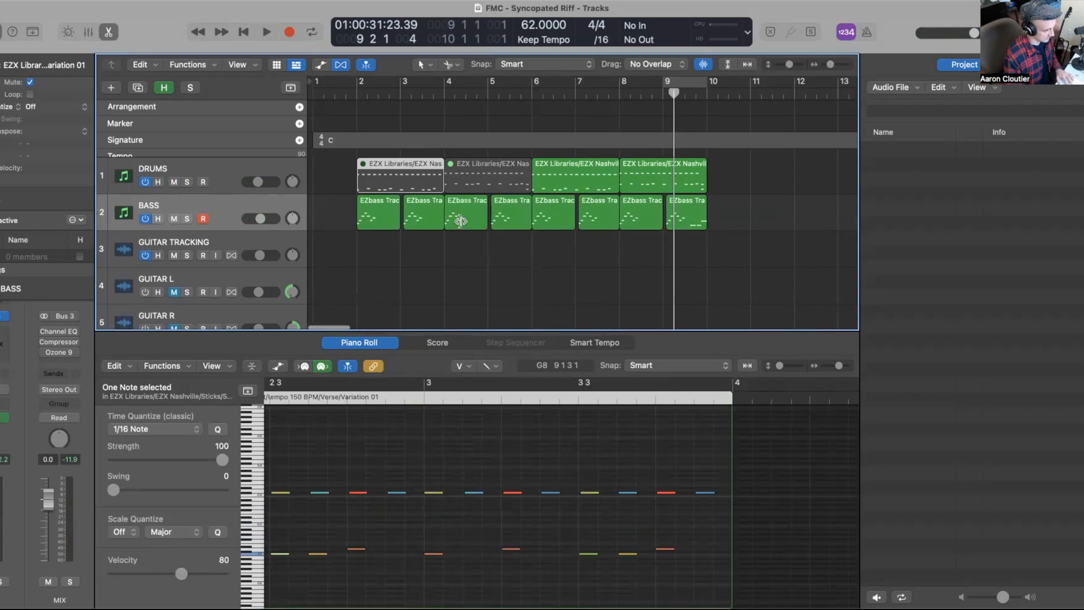
{"action": "left_click", "coordinate": [468, 259]}
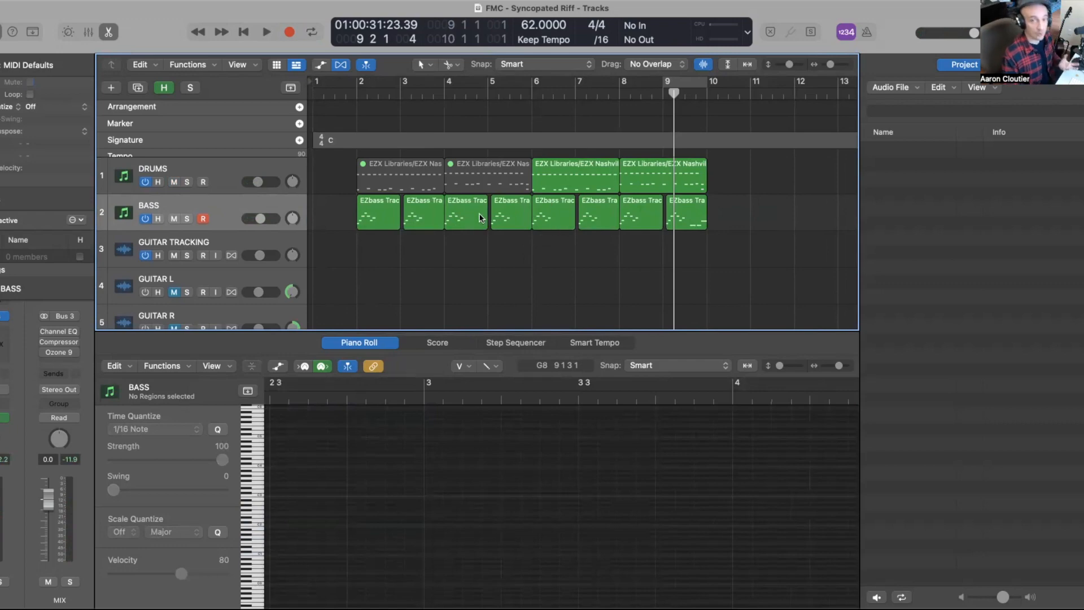
{"action": "left_click", "coordinate": [378, 218]}
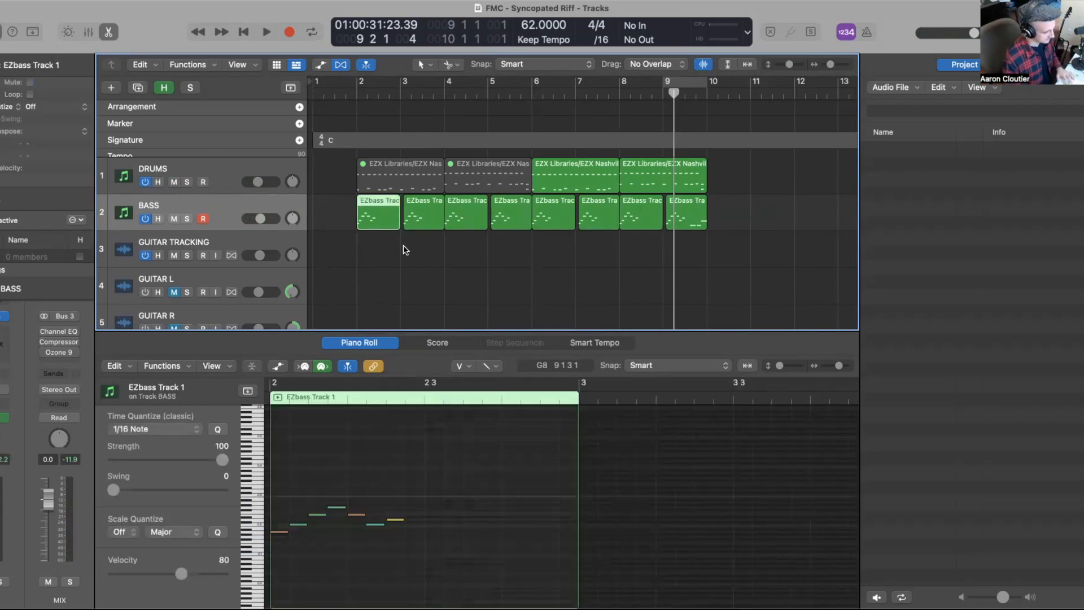
{"action": "key", "text": "comma"}
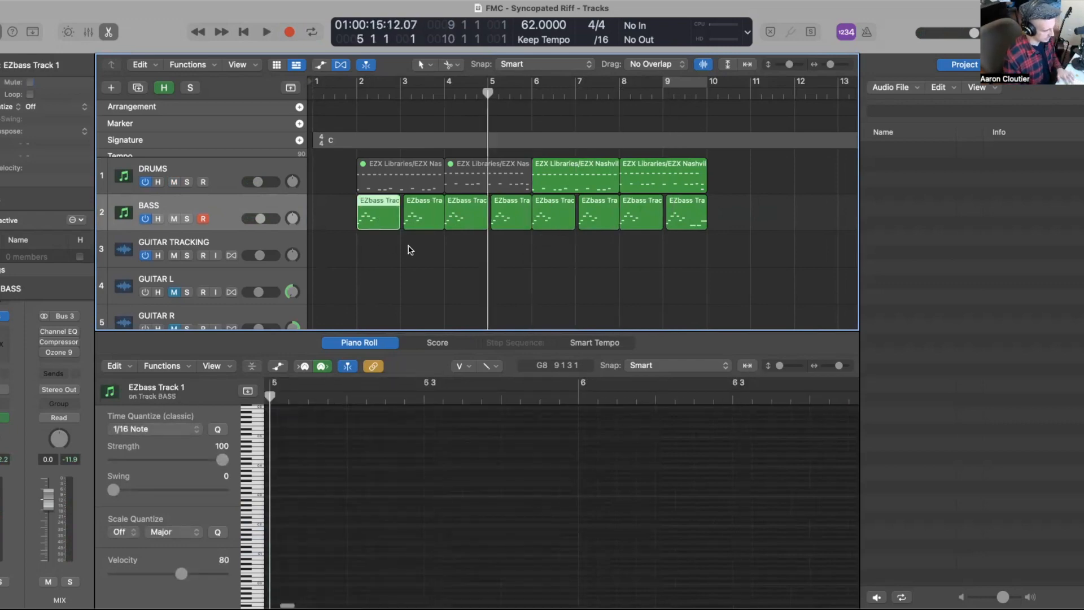
{"action": "key", "text": "space"}
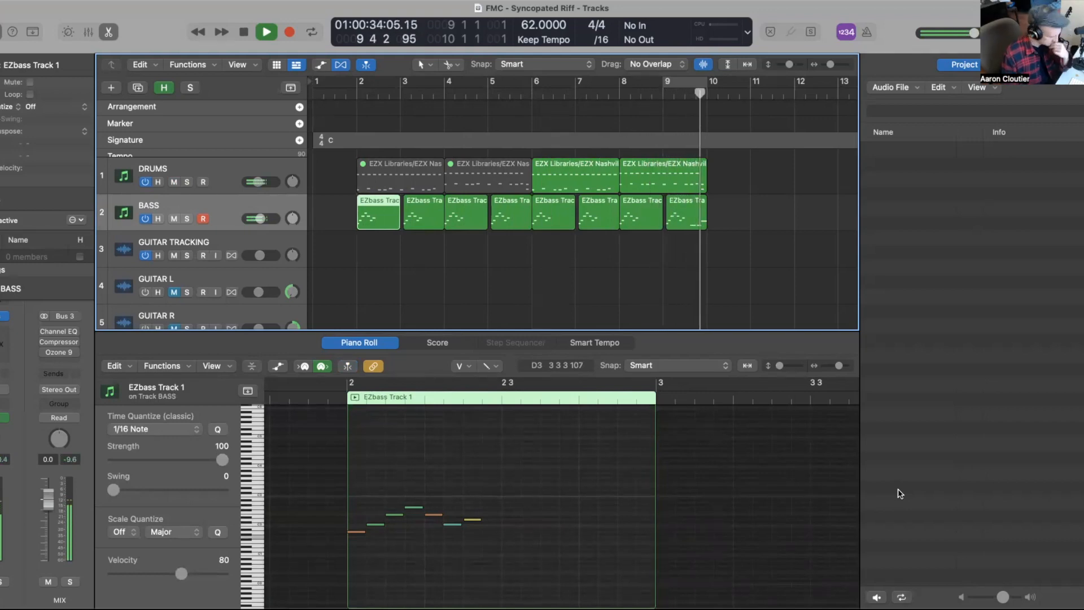
{"action": "key", "text": "space"}
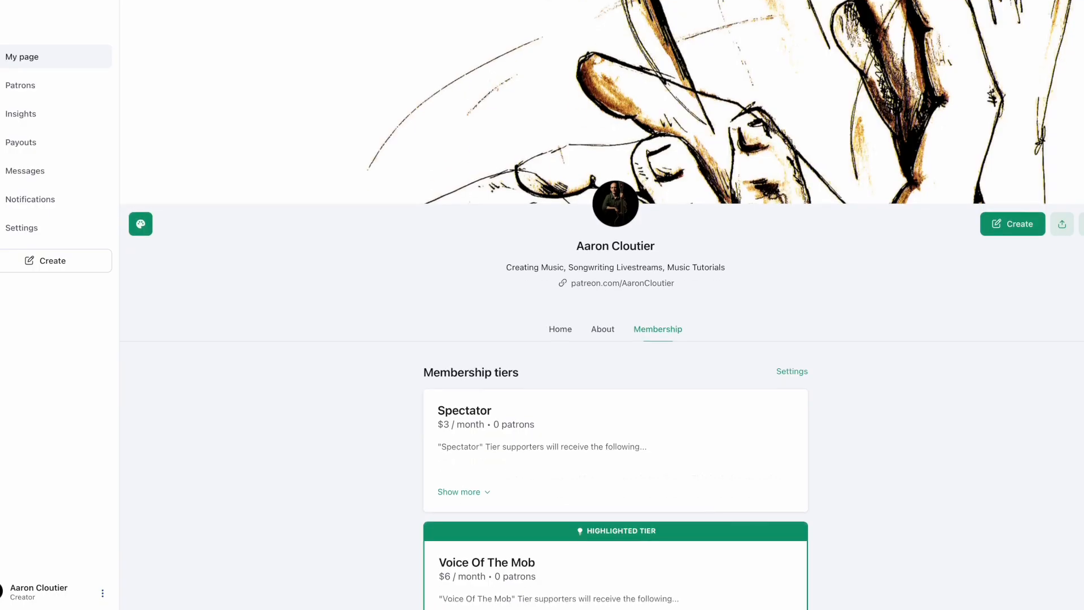
{"action": "scroll", "coordinate": [602, 305], "scroll_direction": "down", "scroll_amount": 1}
{"action": "scroll", "coordinate": [602, 305], "scroll_direction": "down", "scroll_amount": 1}
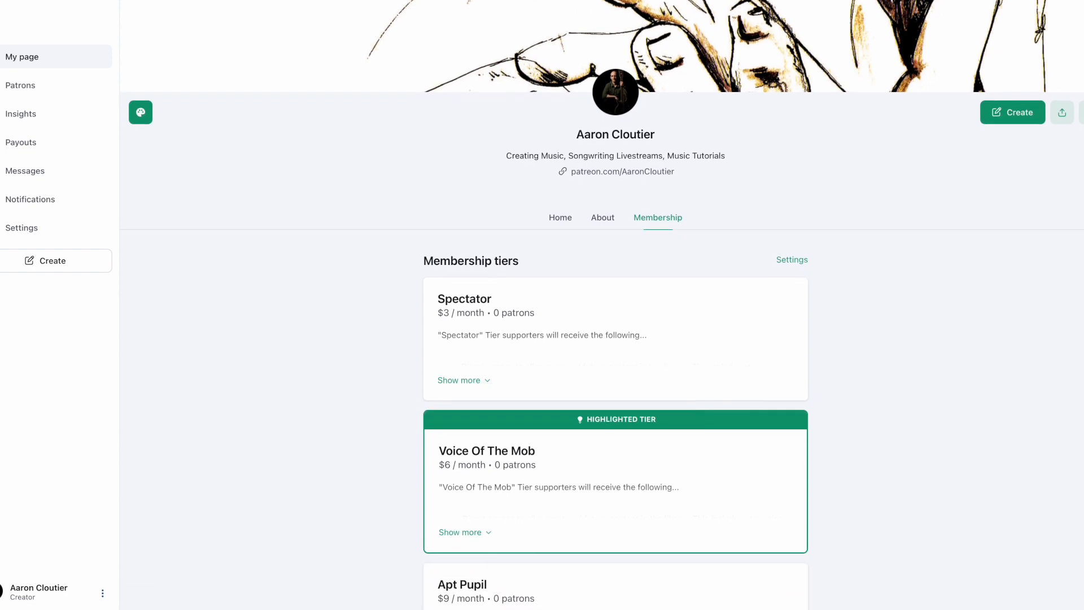
{"action": "scroll", "coordinate": [602, 304], "scroll_direction": "down", "scroll_amount": 1}
{"action": "scroll", "coordinate": [602, 305], "scroll_direction": "down", "scroll_amount": 1}
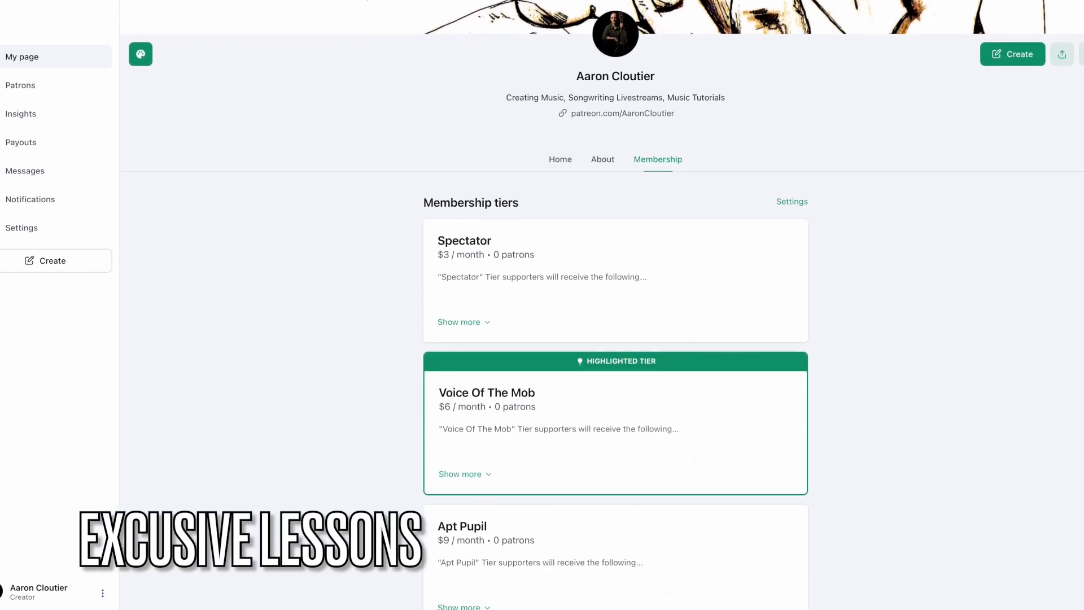
{"action": "scroll", "coordinate": [602, 305], "scroll_direction": "down", "scroll_amount": 1}
{"action": "scroll", "coordinate": [601, 305], "scroll_direction": "down", "scroll_amount": 1}
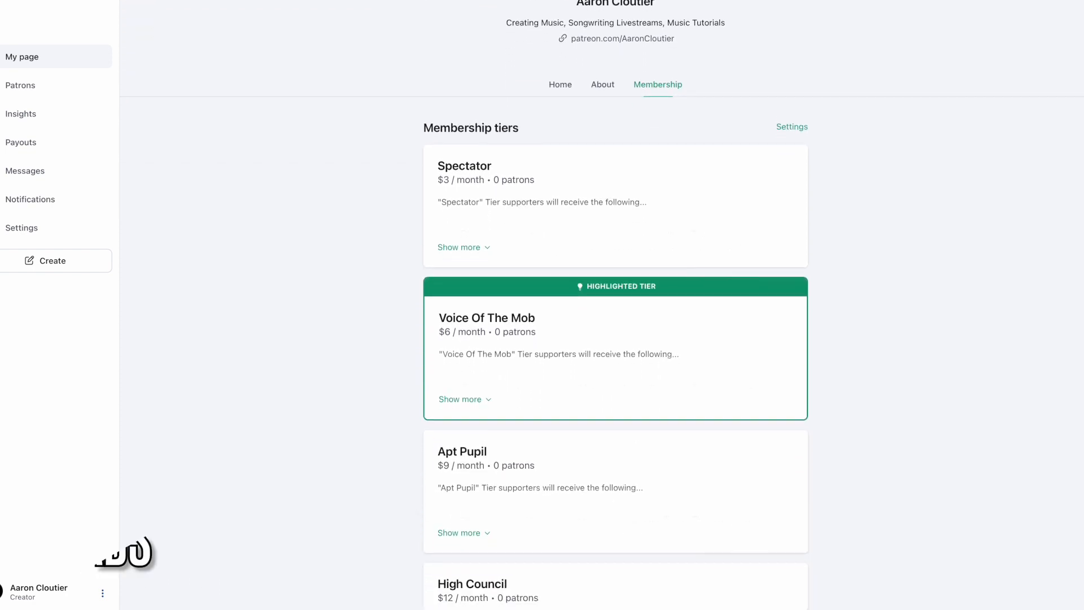
{"action": "scroll", "coordinate": [602, 305], "scroll_direction": "down", "scroll_amount": 2}
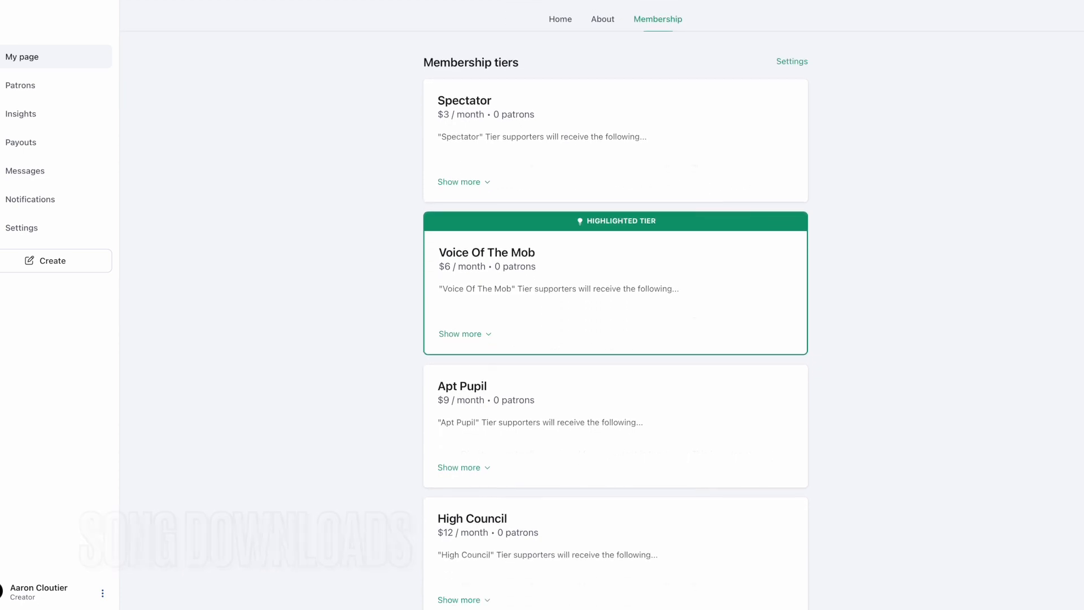
{"action": "scroll", "coordinate": [602, 305], "scroll_direction": "down", "scroll_amount": 2}
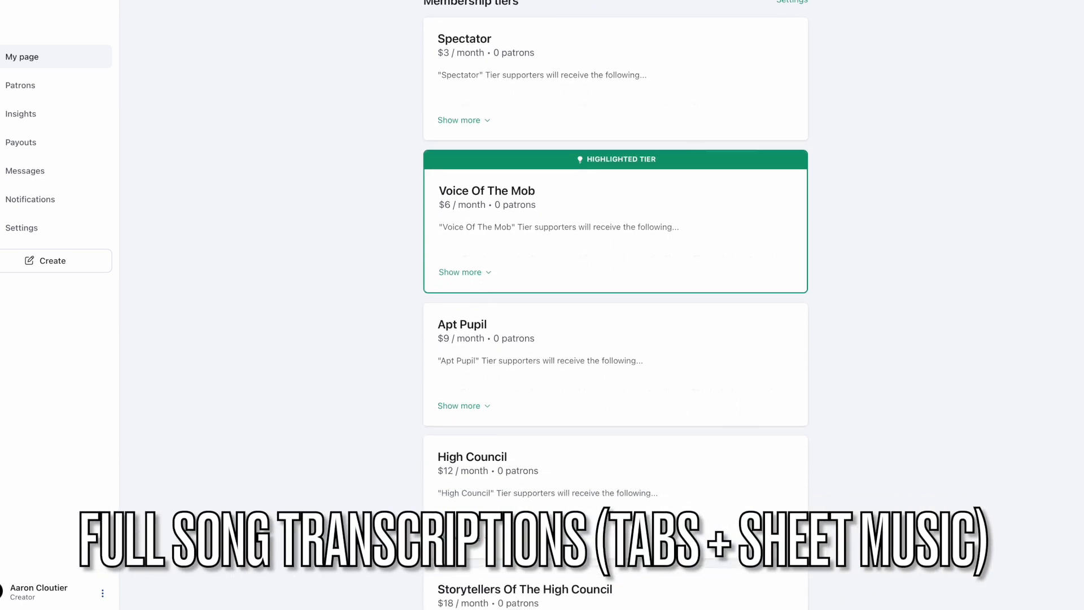
{"action": "scroll", "coordinate": [602, 305], "scroll_direction": "down", "scroll_amount": 1}
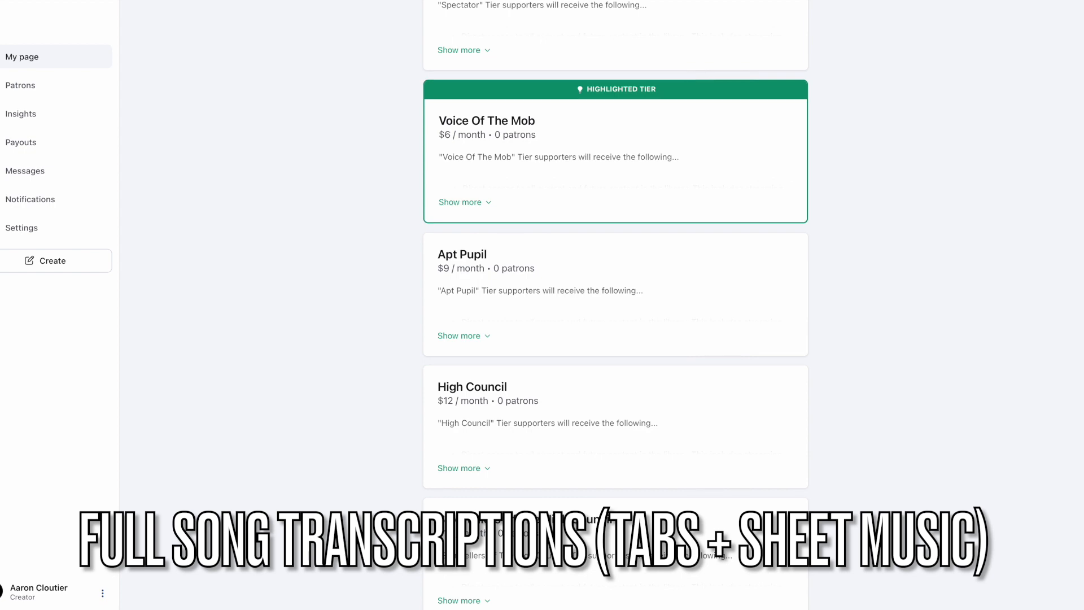
{"action": "scroll", "coordinate": [601, 305], "scroll_direction": "down", "scroll_amount": 1}
{"action": "scroll", "coordinate": [602, 305], "scroll_direction": "down", "scroll_amount": 1}
{"action": "scroll", "coordinate": [602, 305], "scroll_direction": "down", "scroll_amount": 1}
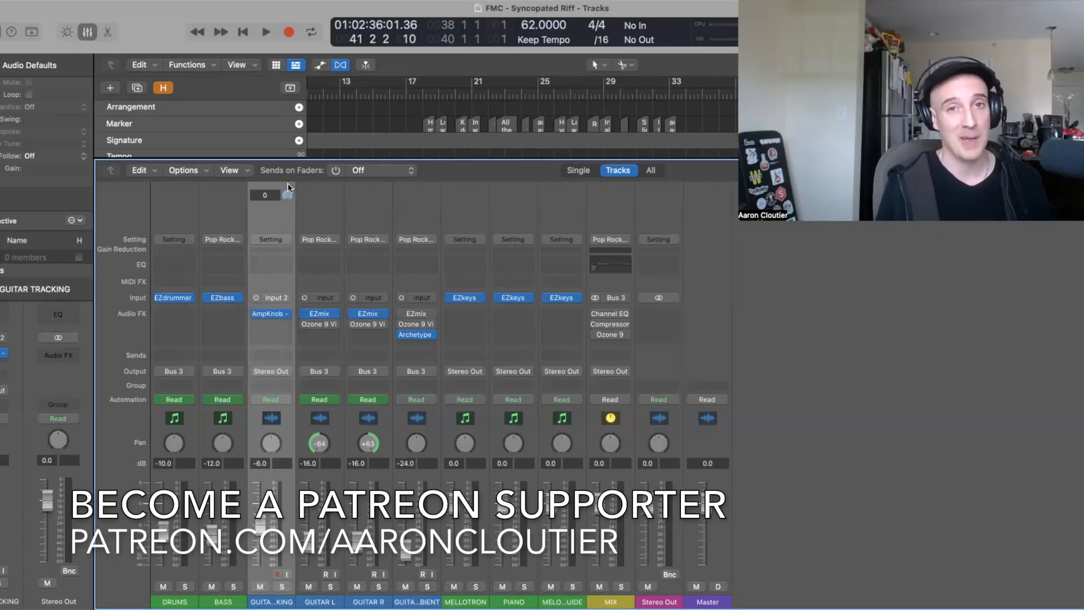